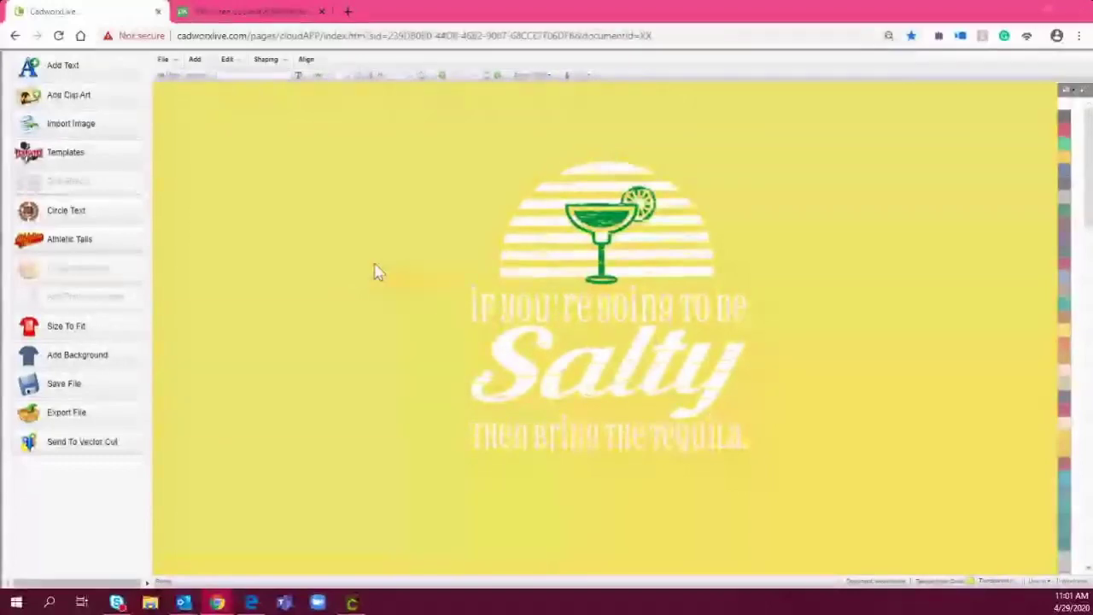
# Step: Browse the 2020 new category of the template library and close it without opening a template
pyautogui.click(75, 157)
pyautogui.click(70, 198)
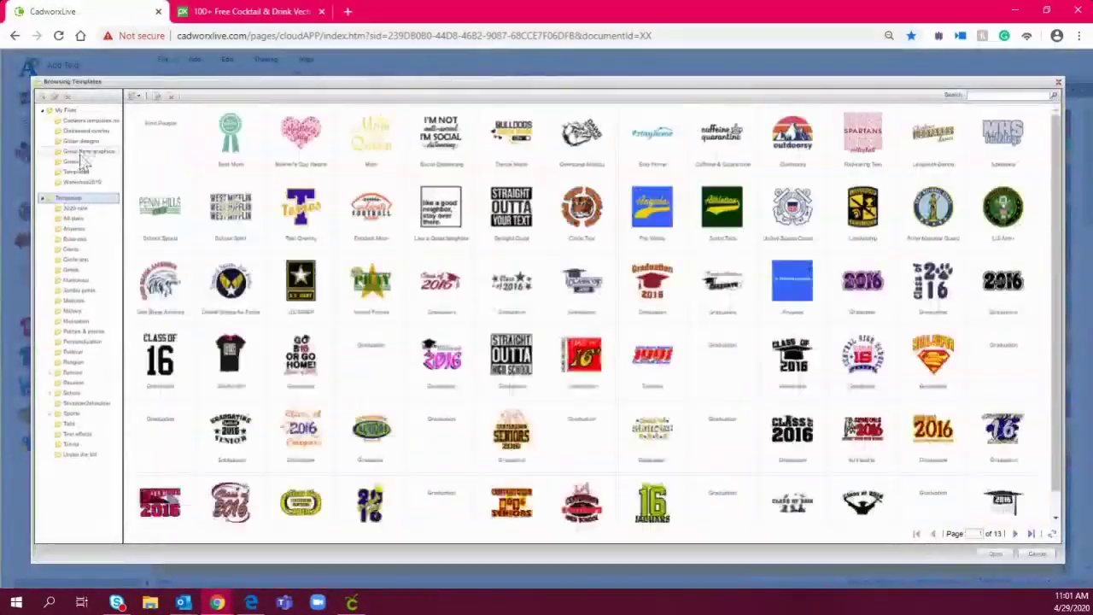
pyautogui.click(73, 210)
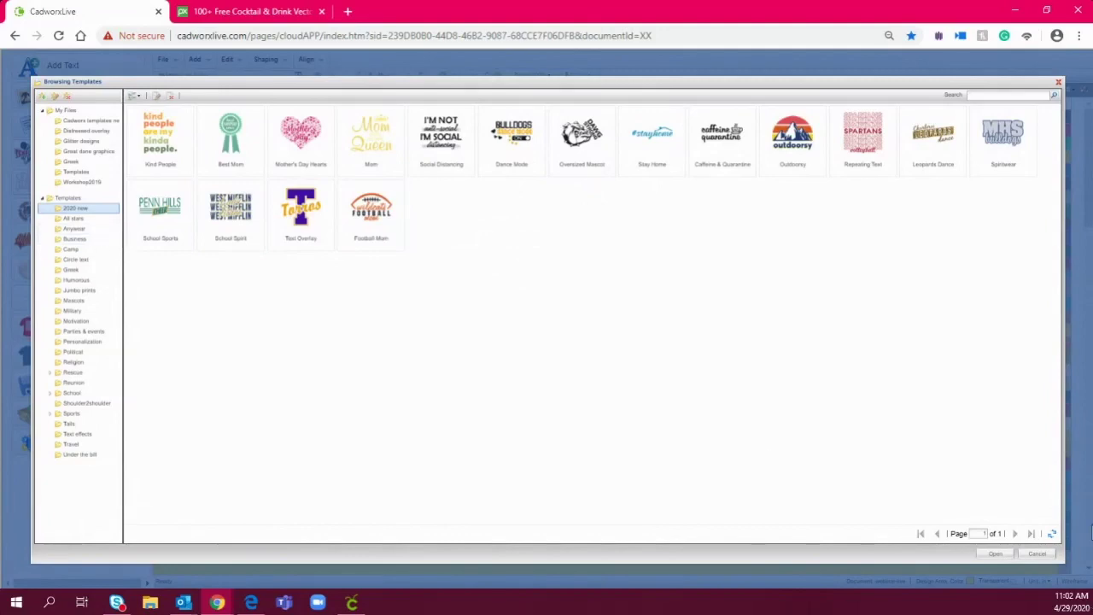
pyautogui.click(1039, 553)
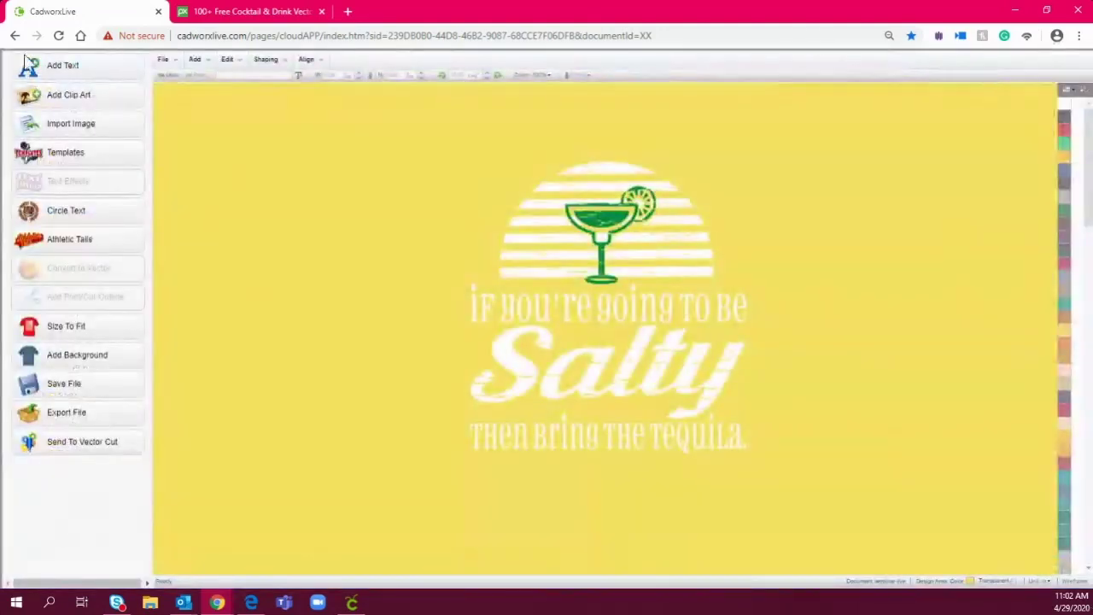
# Step: Browse the 2020 new font category from the text editor and close it without adding any text
pyautogui.click(81, 69)
pyautogui.click(663, 228)
pyautogui.click(73, 188)
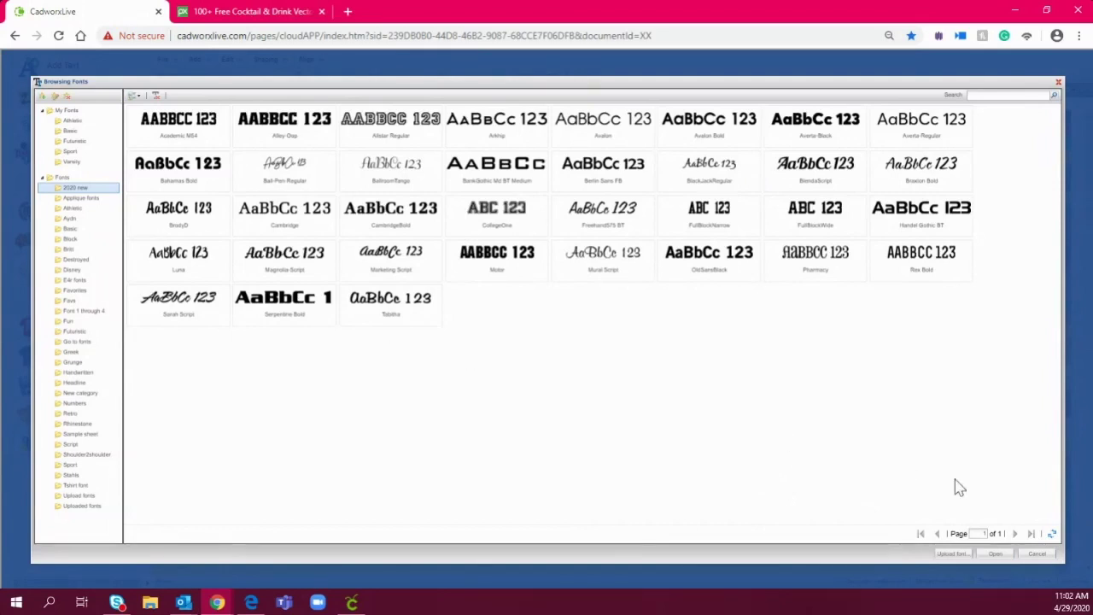
pyautogui.click(1036, 555)
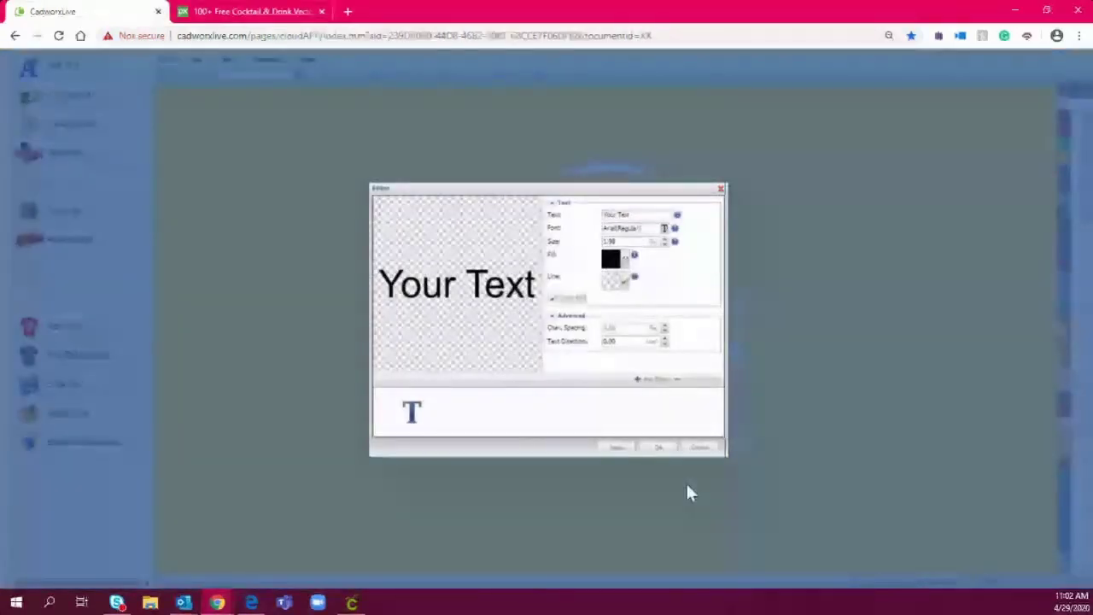
pyautogui.click(710, 450)
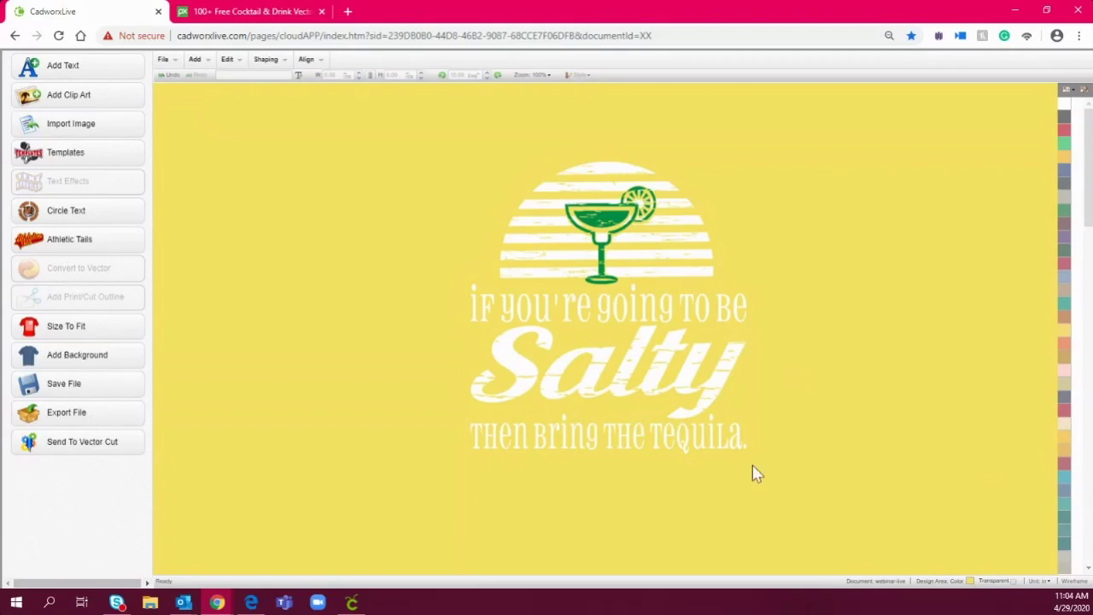
# Step: Scale the whole Salty tequila design down to about 14.2 in wide and move it to the upper-left corner of the design area
pyautogui.moveTo(782, 478); pyautogui.dragTo(427, 142)
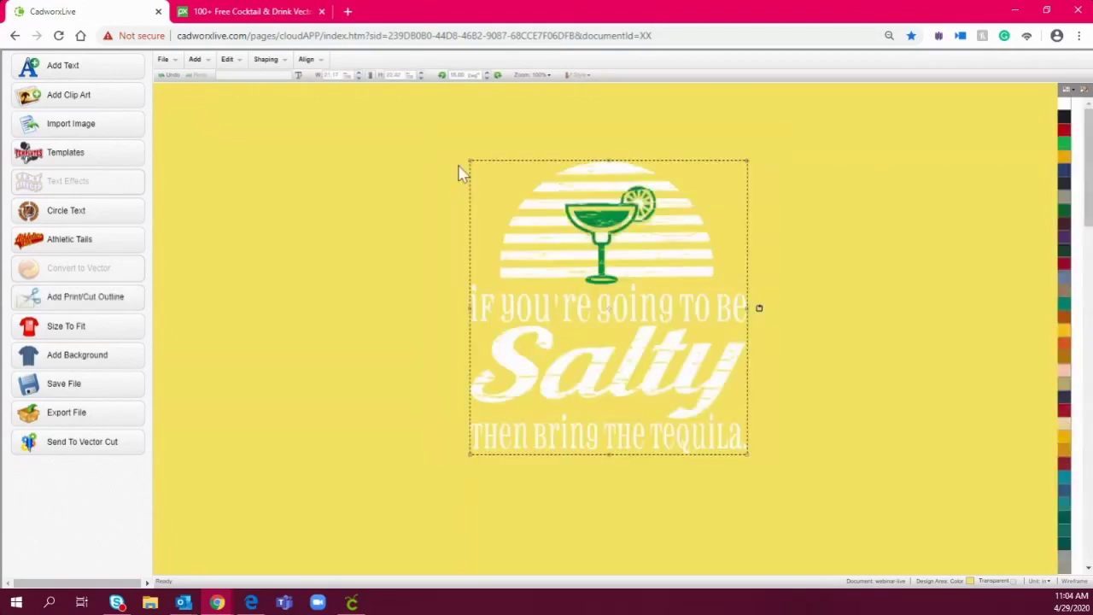
pyautogui.moveTo(748, 456); pyautogui.dragTo(655, 342)
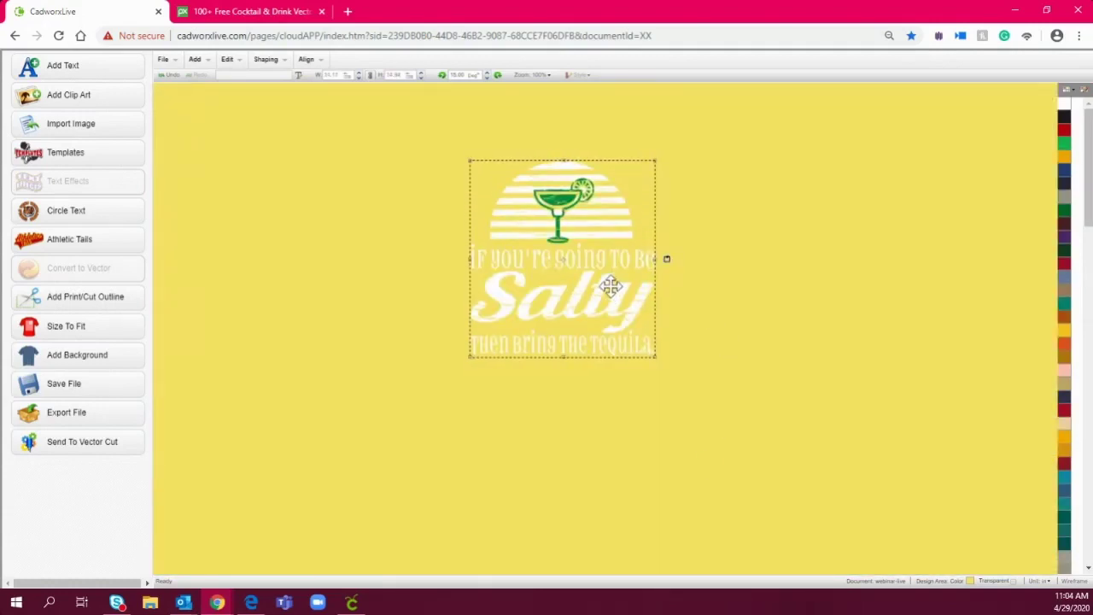
pyautogui.moveTo(612, 295); pyautogui.dragTo(313, 224)
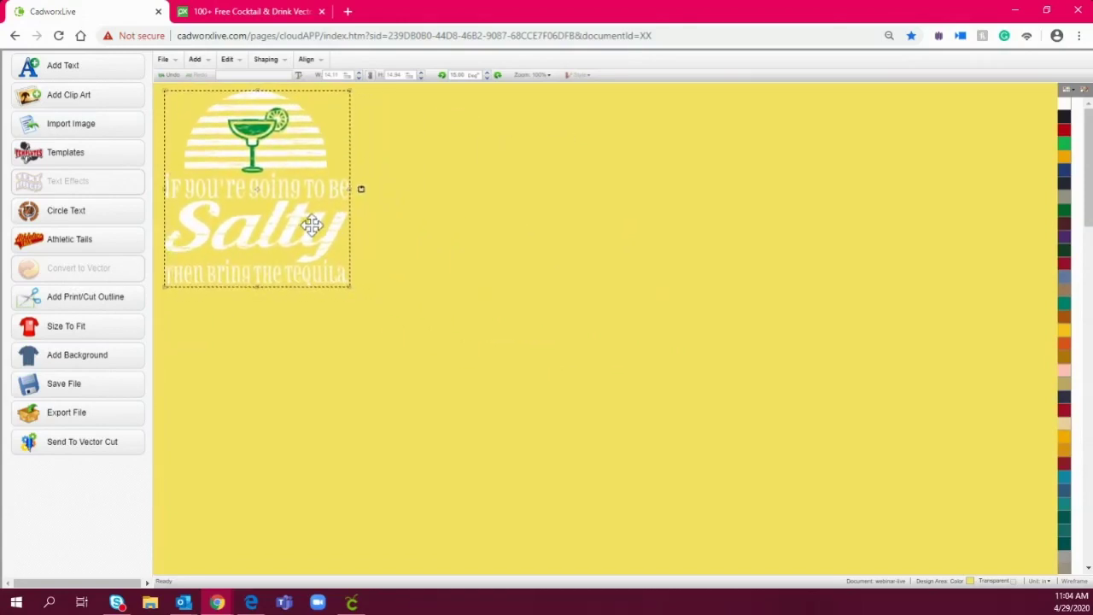
pyautogui.click(523, 267)
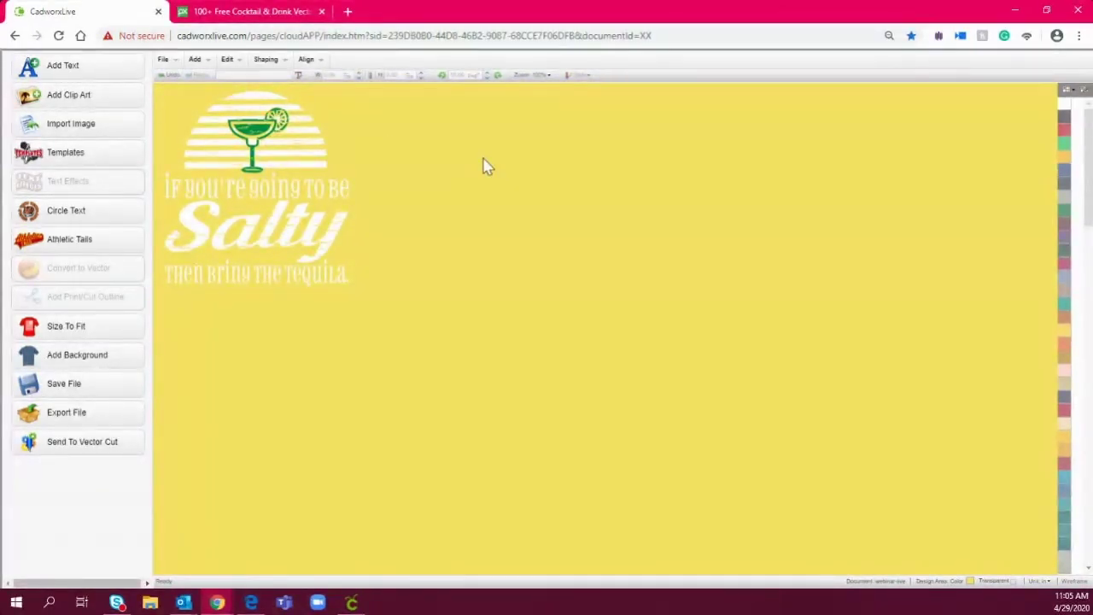
# Step: Search the clip art library for "circle" and add the solid black circle to the design area
pyautogui.click(102, 103)
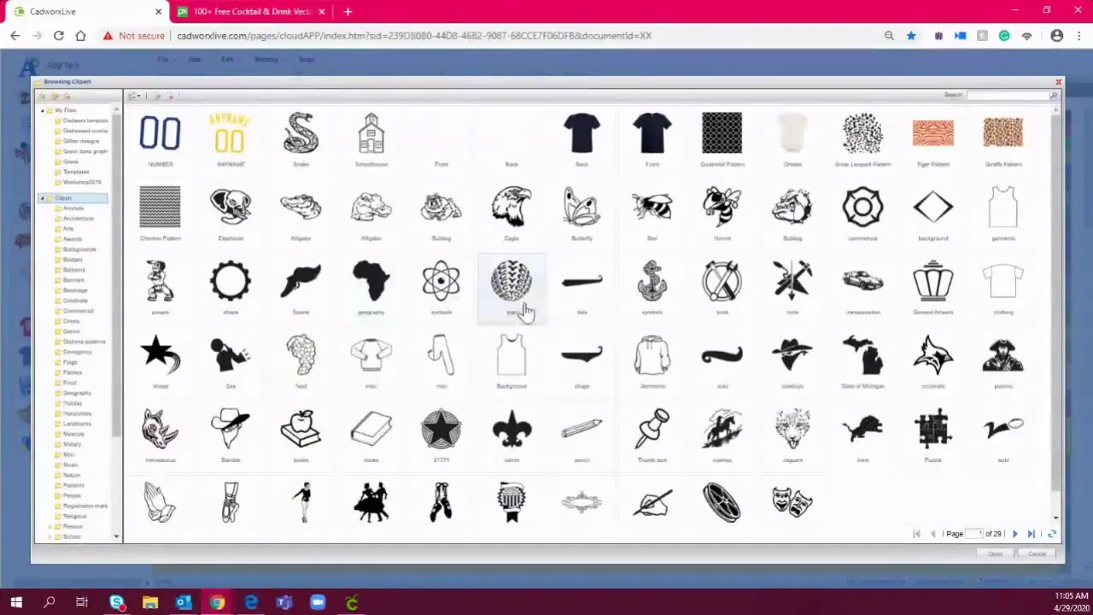
pyautogui.scroll(-1, 525, 310)
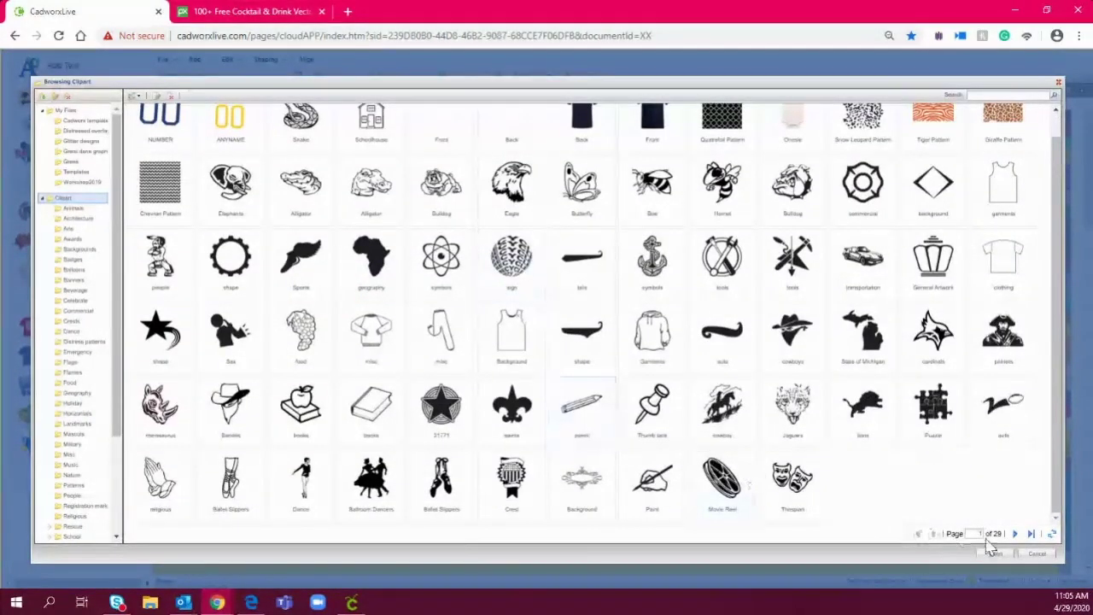
pyautogui.scroll(1, 905, 492)
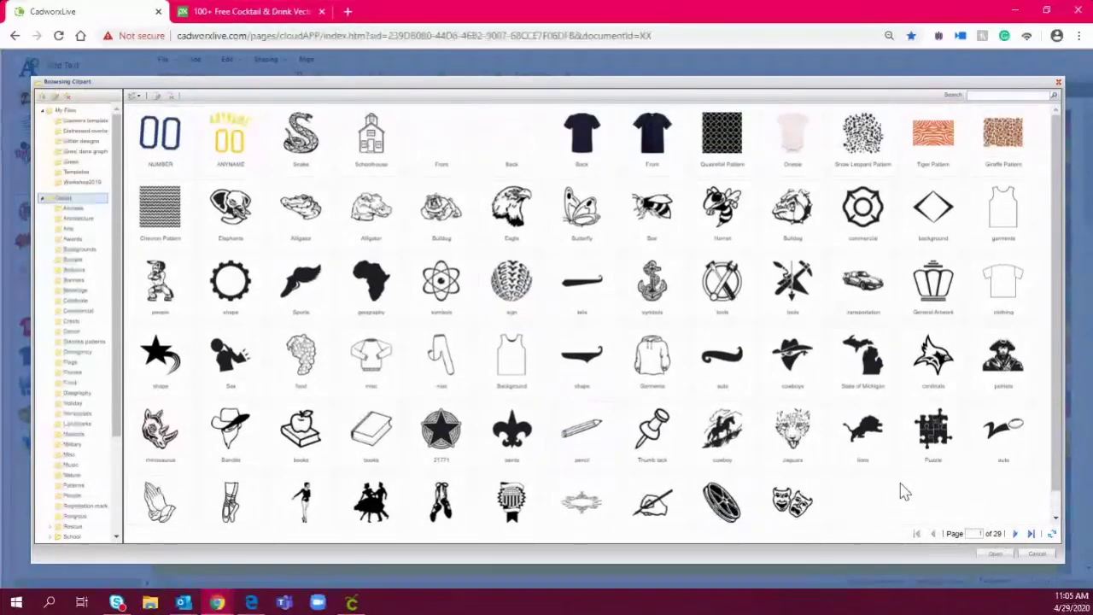
pyautogui.scroll(-1, 905, 492)
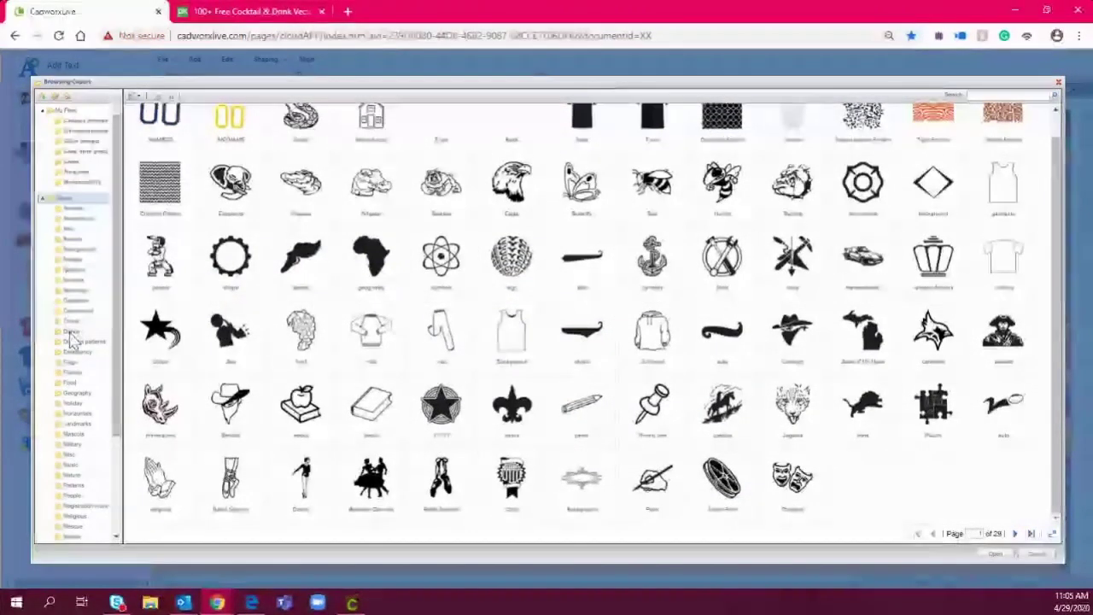
pyautogui.scroll(-3, 73, 392)
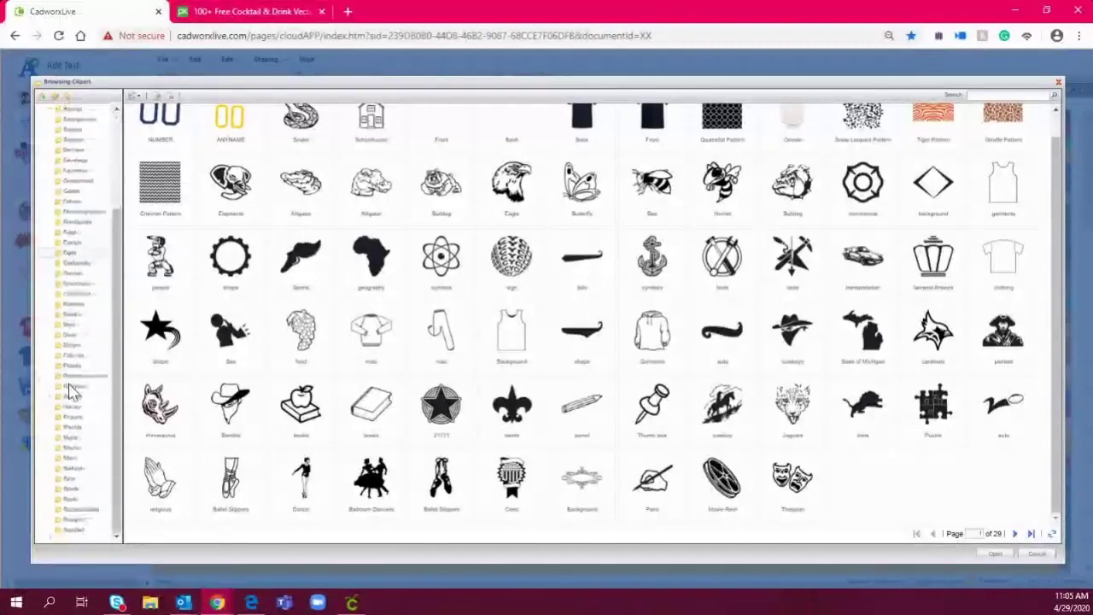
pyautogui.scroll(5, 73, 391)
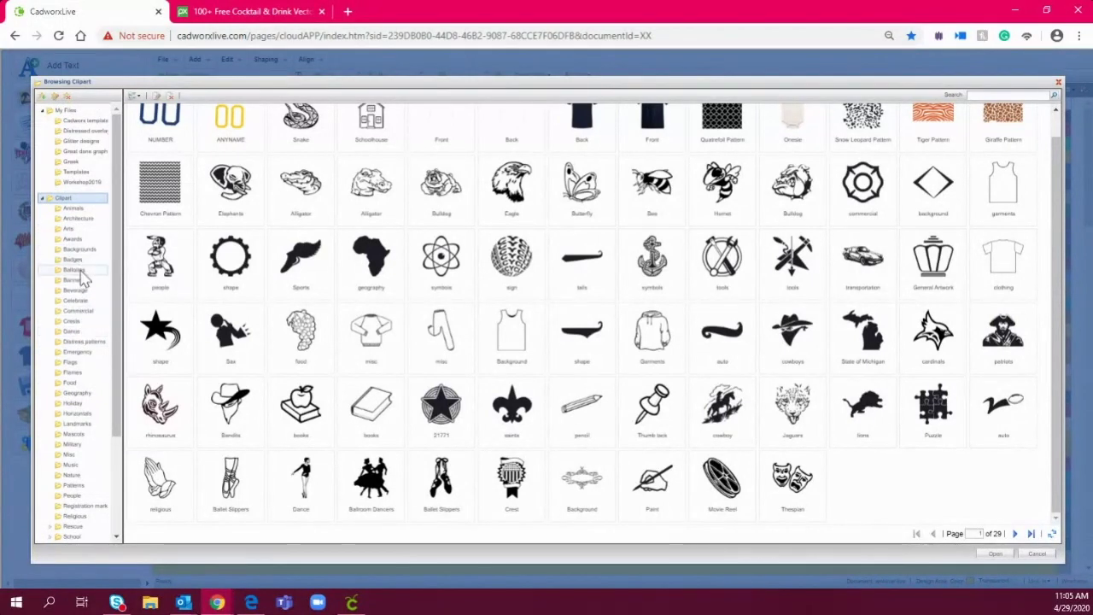
pyautogui.scroll(1, 652, 282)
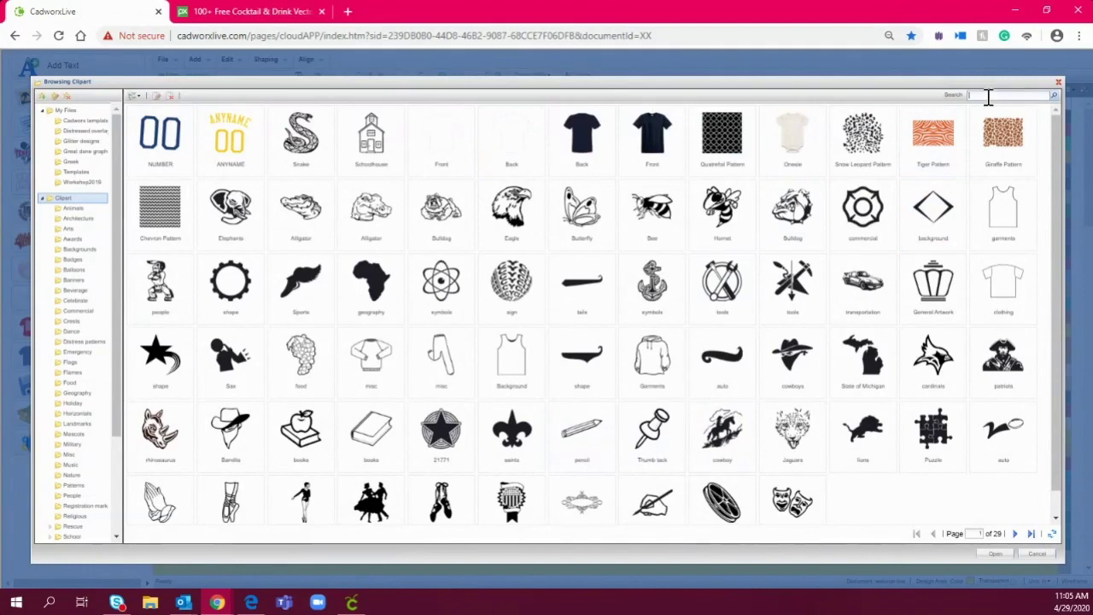
pyautogui.write('circle')
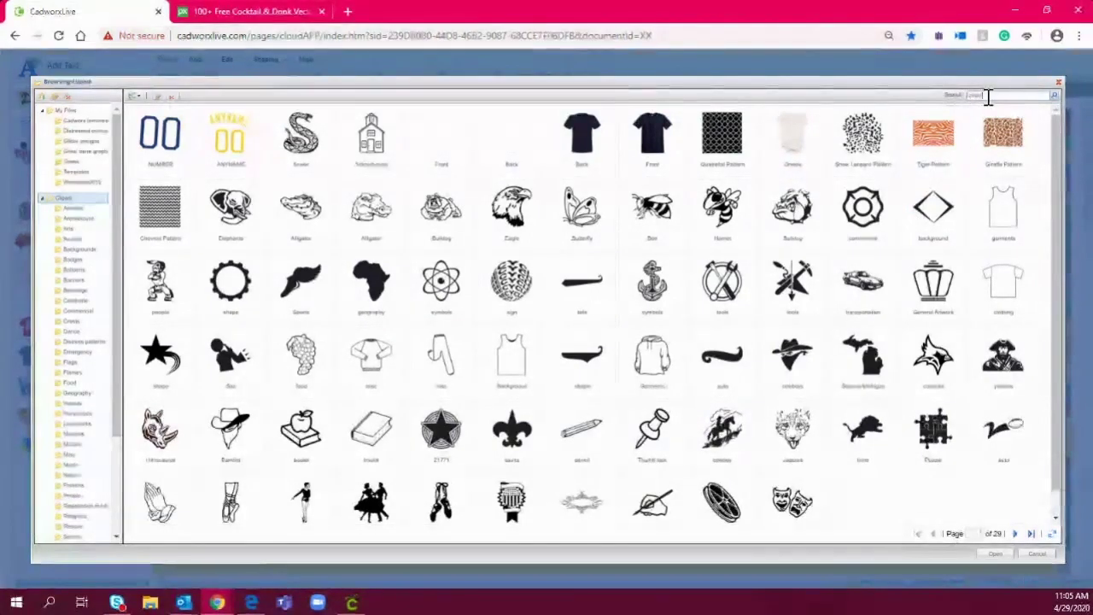
pyautogui.press('Return')
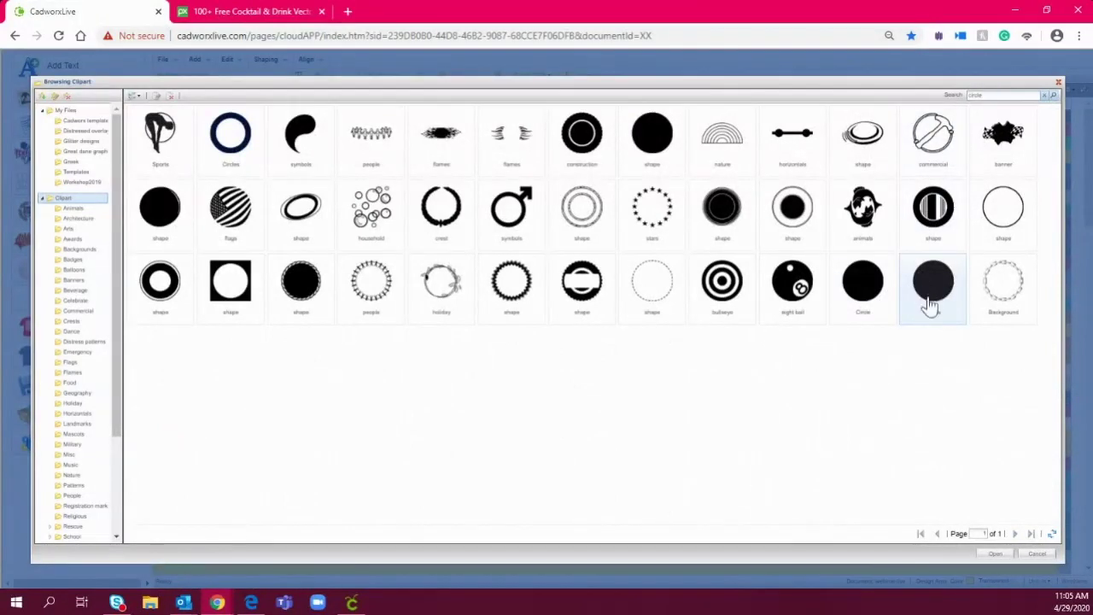
pyautogui.click(880, 310)
pyautogui.doubleClick(879, 312)
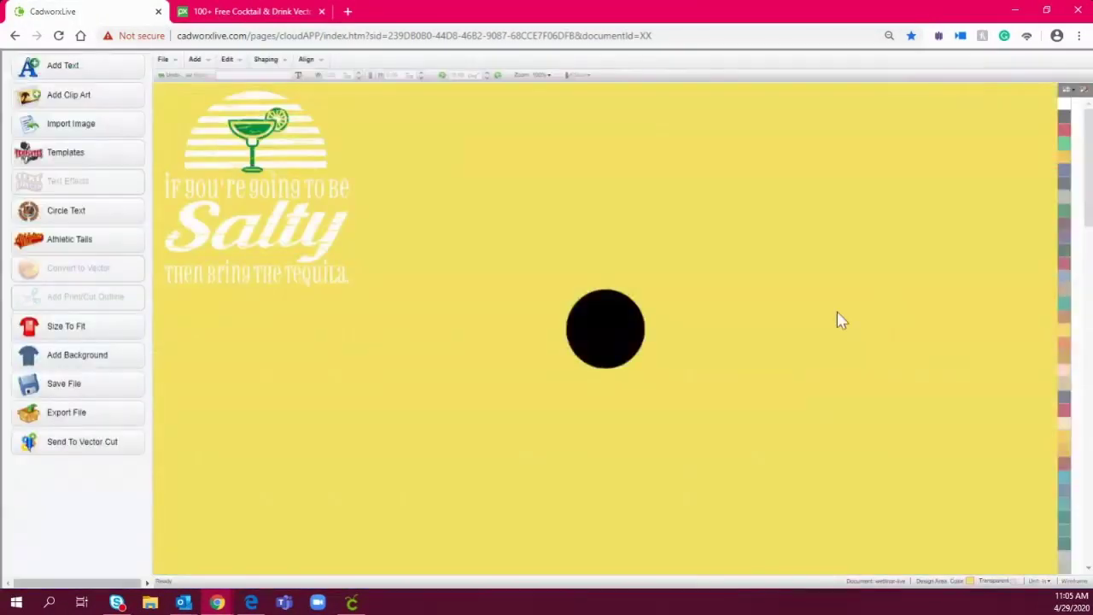
# Step: Enlarge the black circle to about 12.6 in in diameter
pyautogui.click(621, 322)
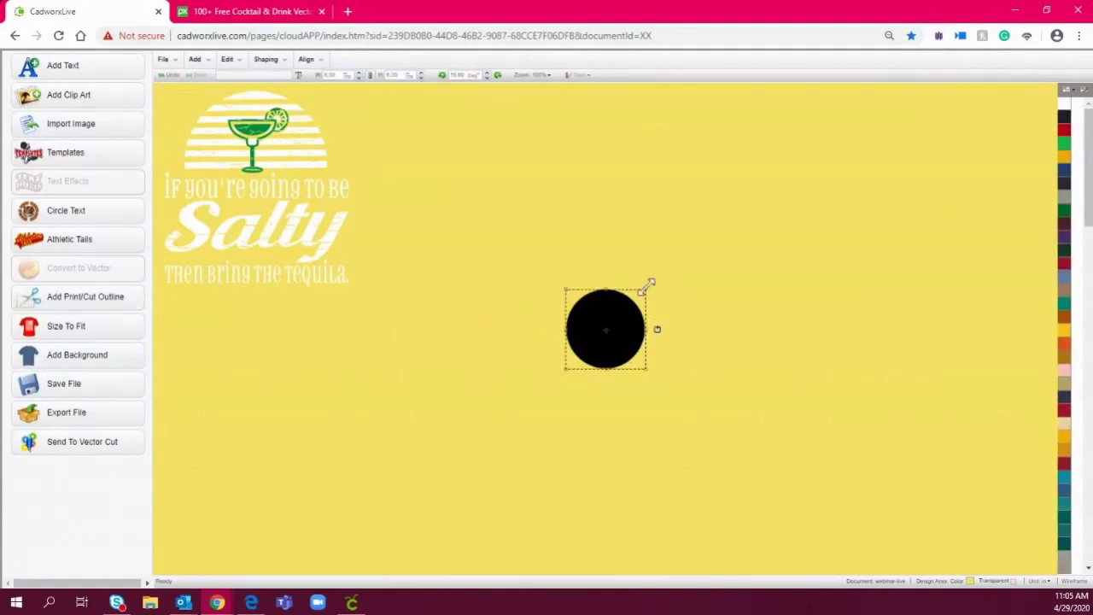
pyautogui.moveTo(647, 290); pyautogui.dragTo(662, 261)
pyautogui.click(766, 291)
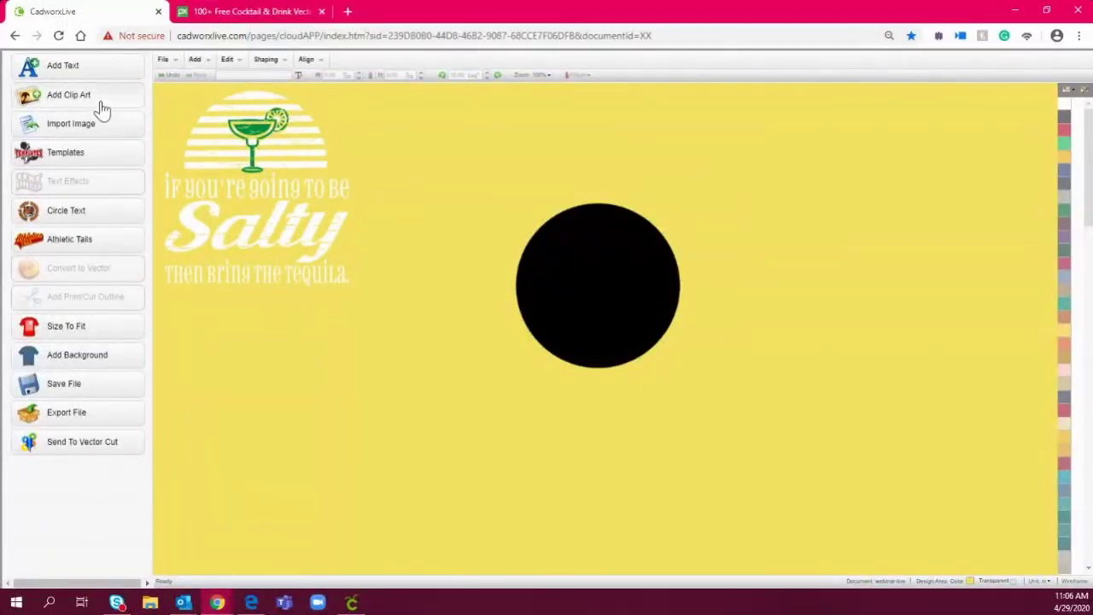
# Step: Search the clip art library for "line" and add the clip art of slanted parallel stripes
pyautogui.click(67, 96)
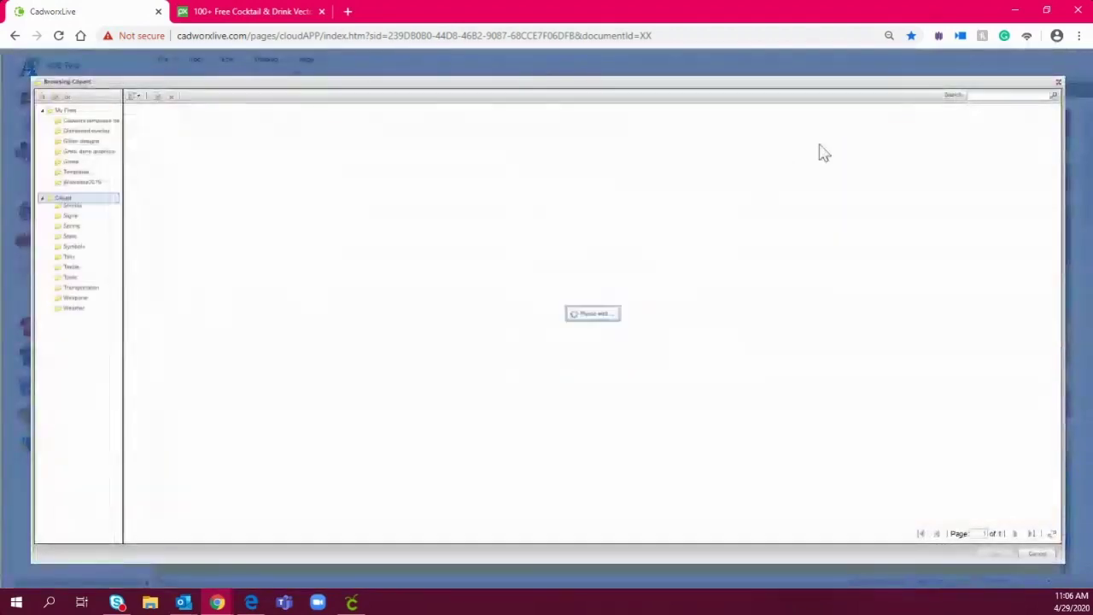
pyautogui.click(981, 98)
pyautogui.write('line')
pyautogui.press('Return')
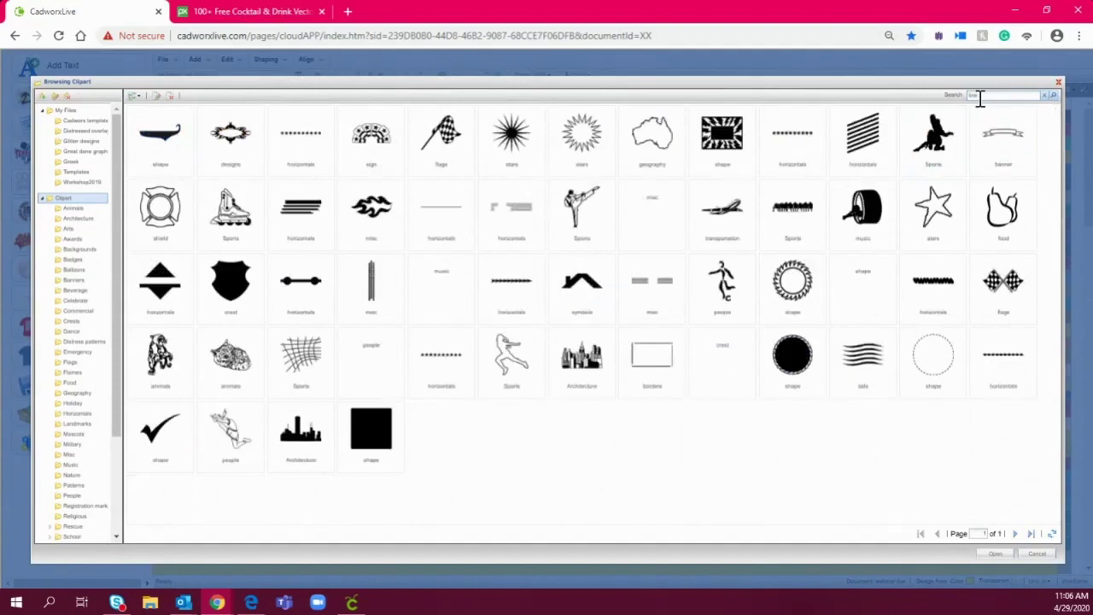
pyautogui.doubleClick(863, 141)
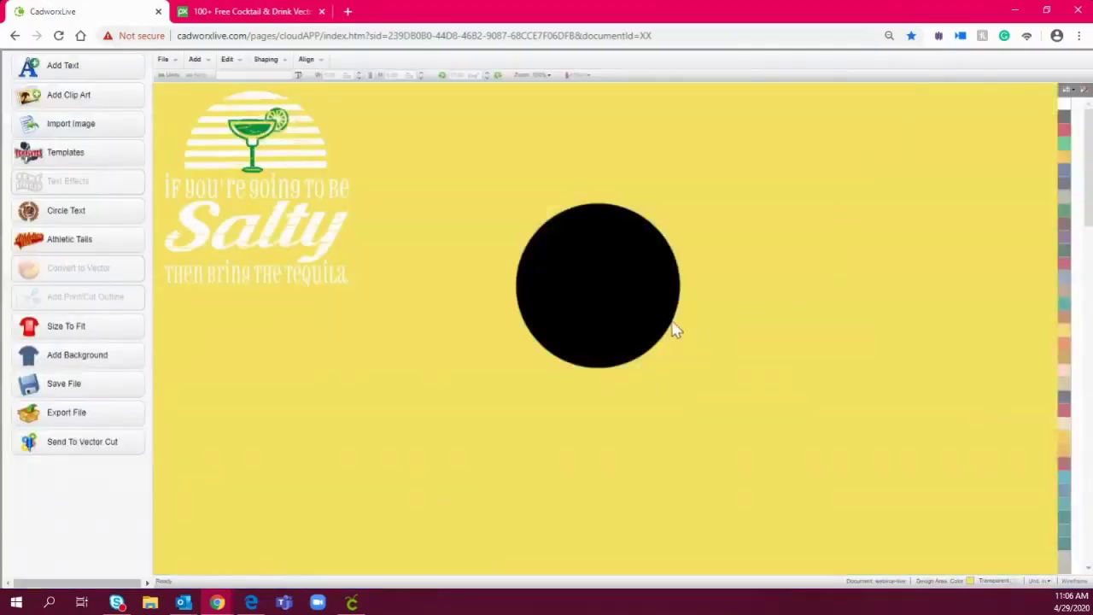
# Step: Recolor the slanted stripes red and place them on top of the black circle
pyautogui.moveTo(618, 299); pyautogui.dragTo(725, 307)
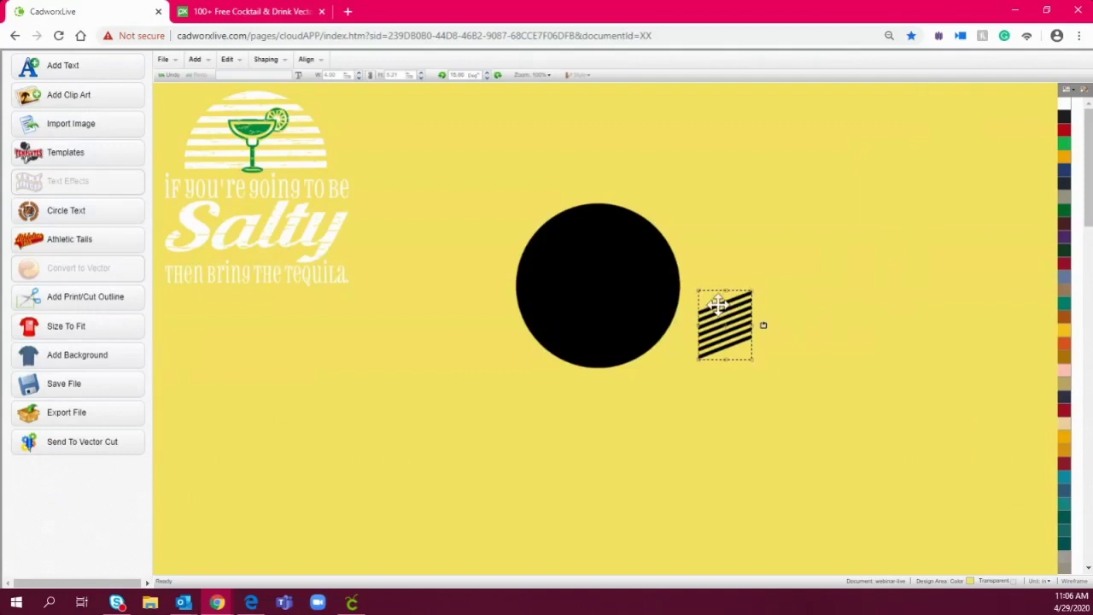
pyautogui.click(1063, 129)
pyautogui.moveTo(718, 368); pyautogui.dragTo(618, 317)
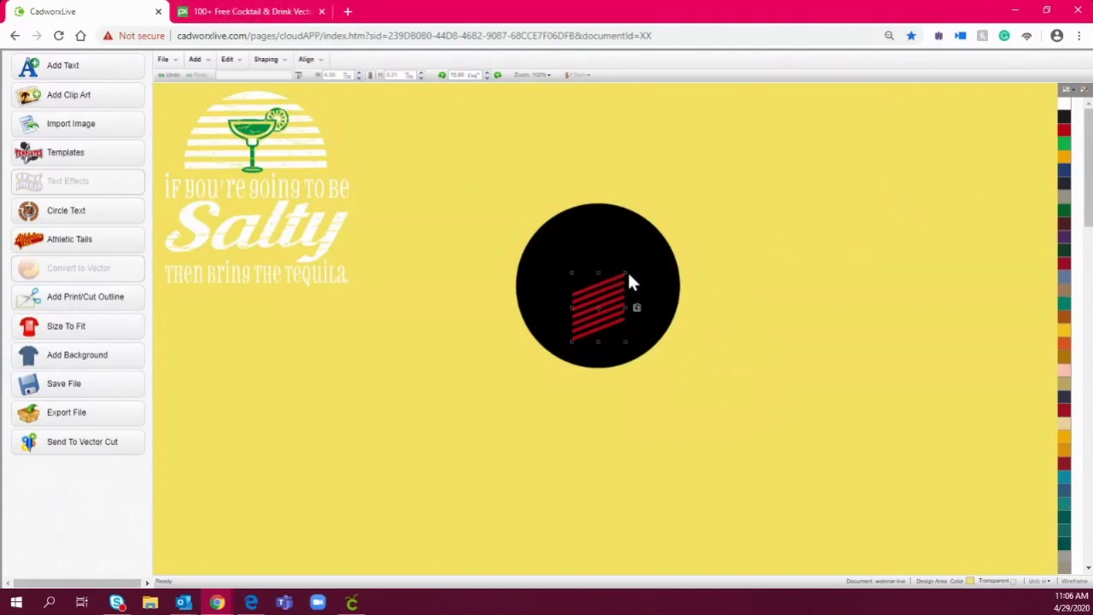
# Step: Rotate the red stripes to horizontal and stretch them to about 25.3 in wide and 7.6 in high across the circle's upper part
pyautogui.moveTo(627, 273); pyautogui.dragTo(676, 247)
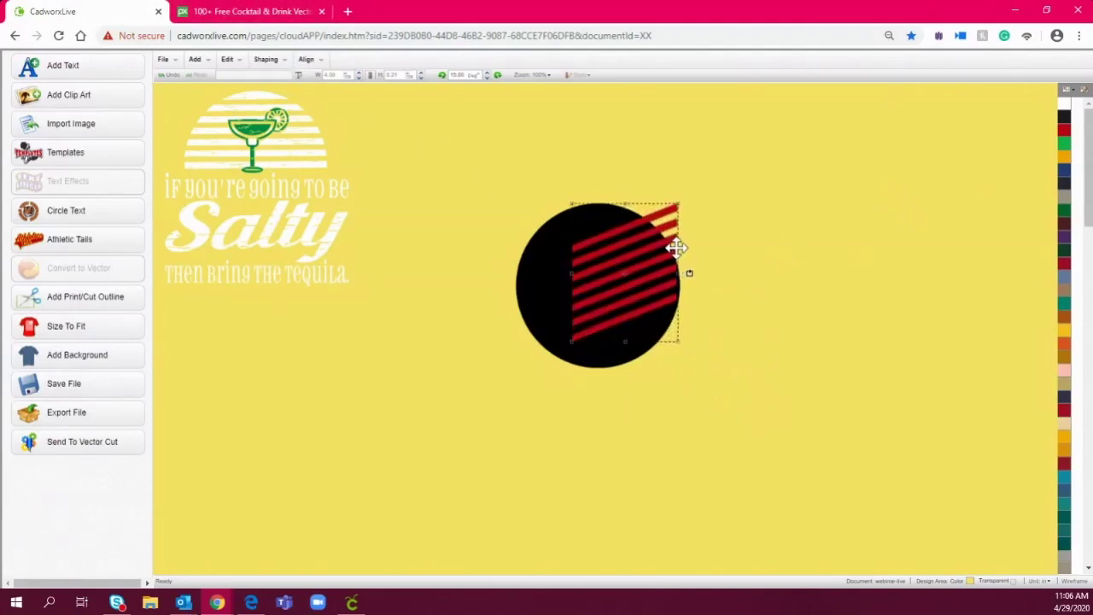
pyautogui.moveTo(647, 296); pyautogui.dragTo(623, 321)
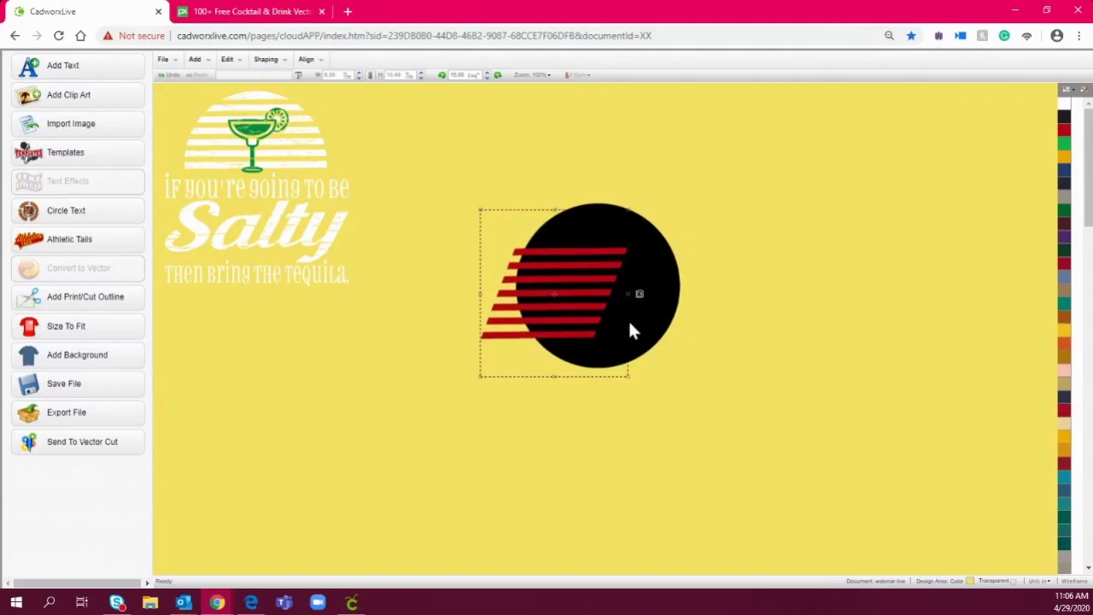
pyautogui.click(625, 298)
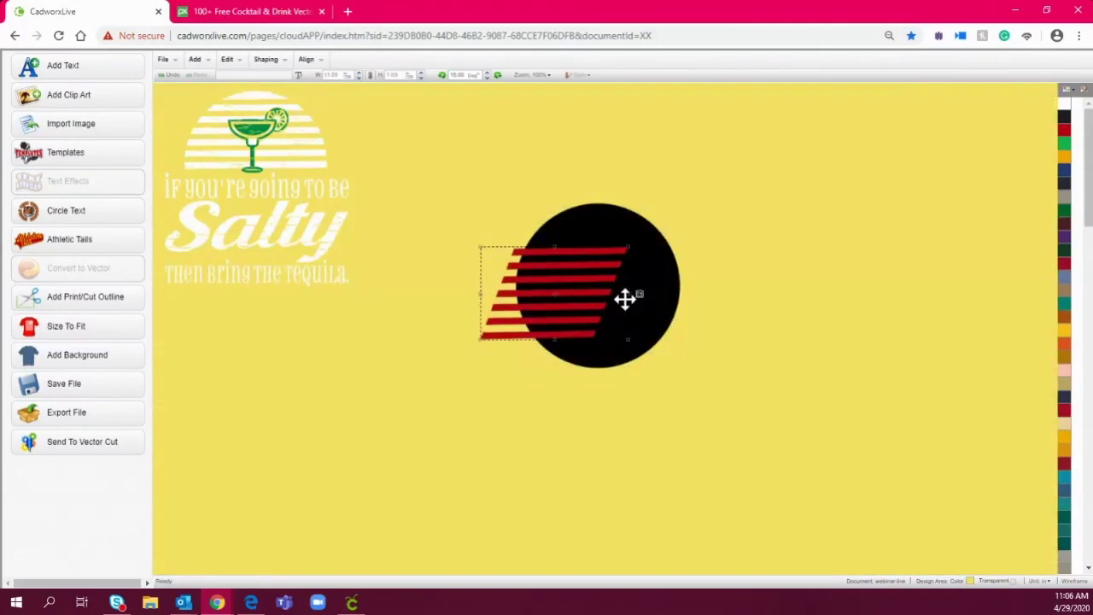
pyautogui.moveTo(630, 295); pyautogui.dragTo(706, 262)
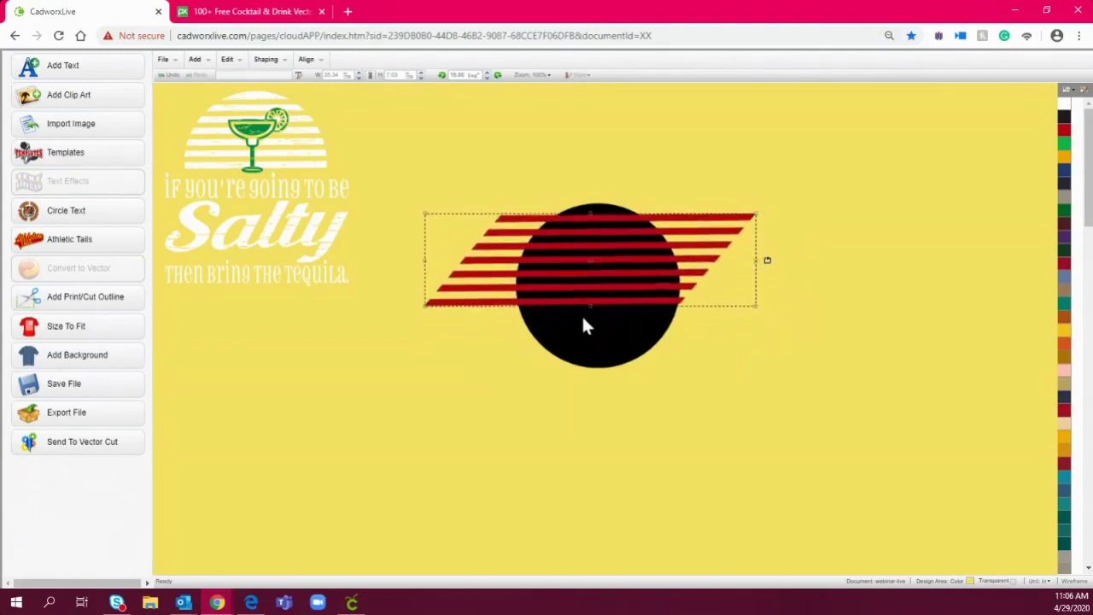
pyautogui.moveTo(591, 305); pyautogui.dragTo(621, 301)
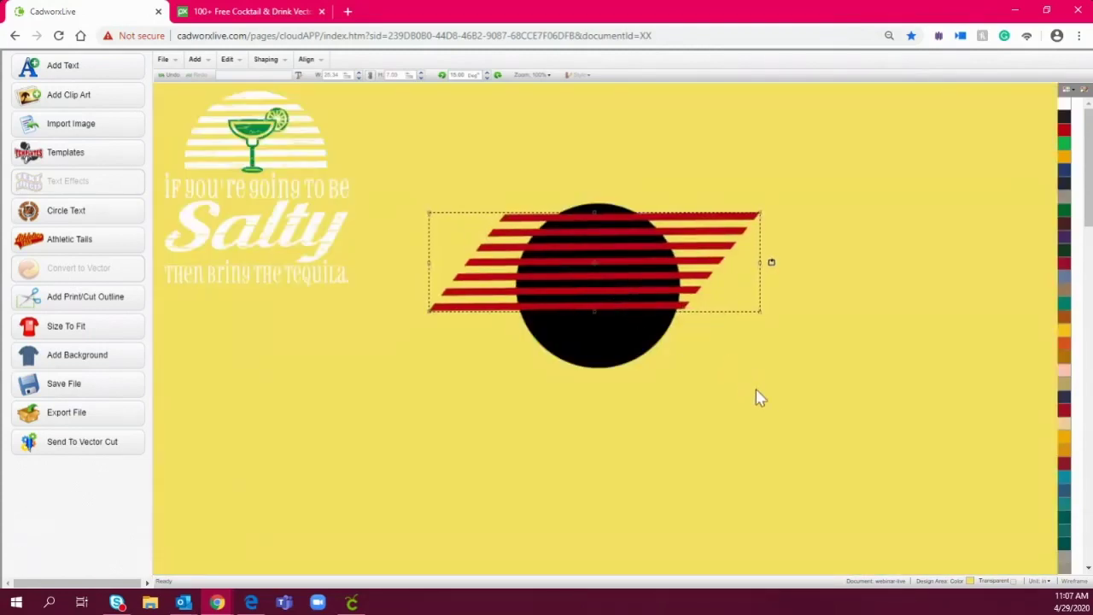
# Step: Cut the red stripes out of the black circle with Back Minus Front
pyautogui.moveTo(870, 451); pyautogui.dragTo(406, 150)
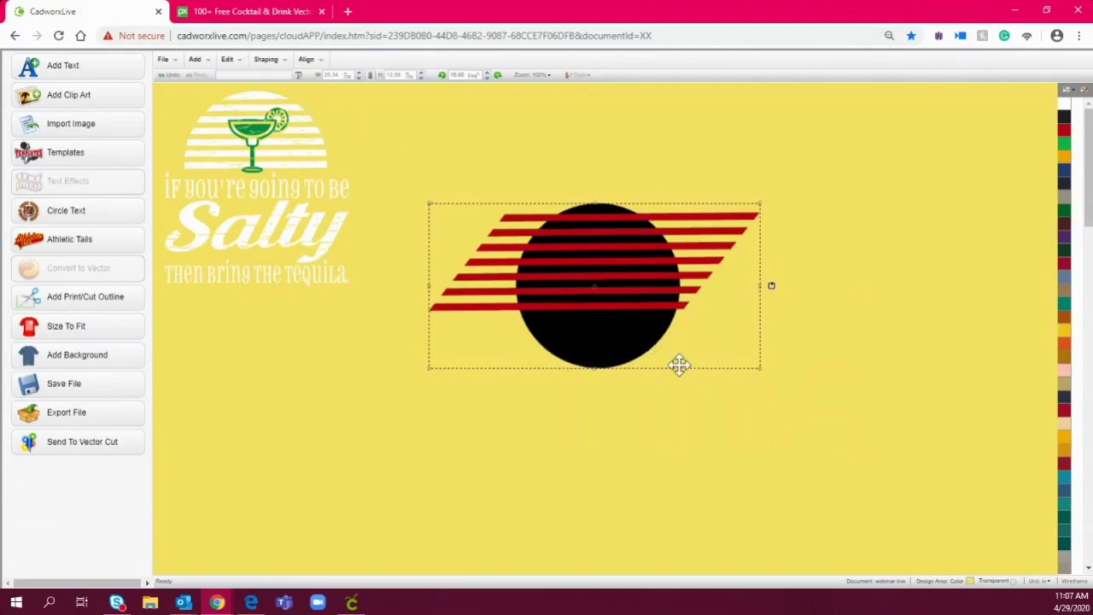
pyautogui.click(272, 64)
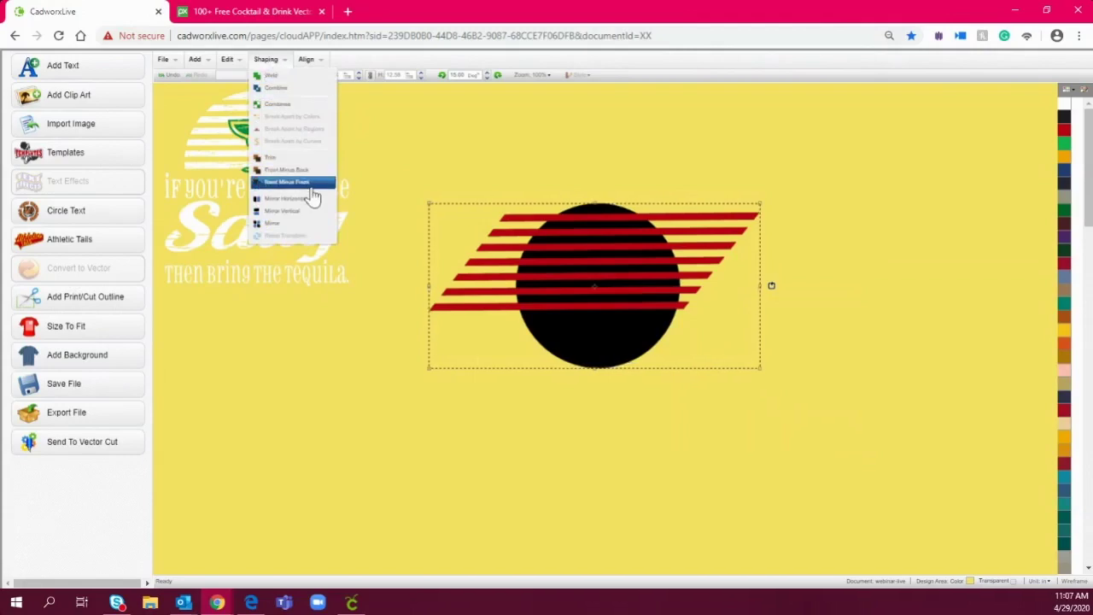
pyautogui.click(290, 182)
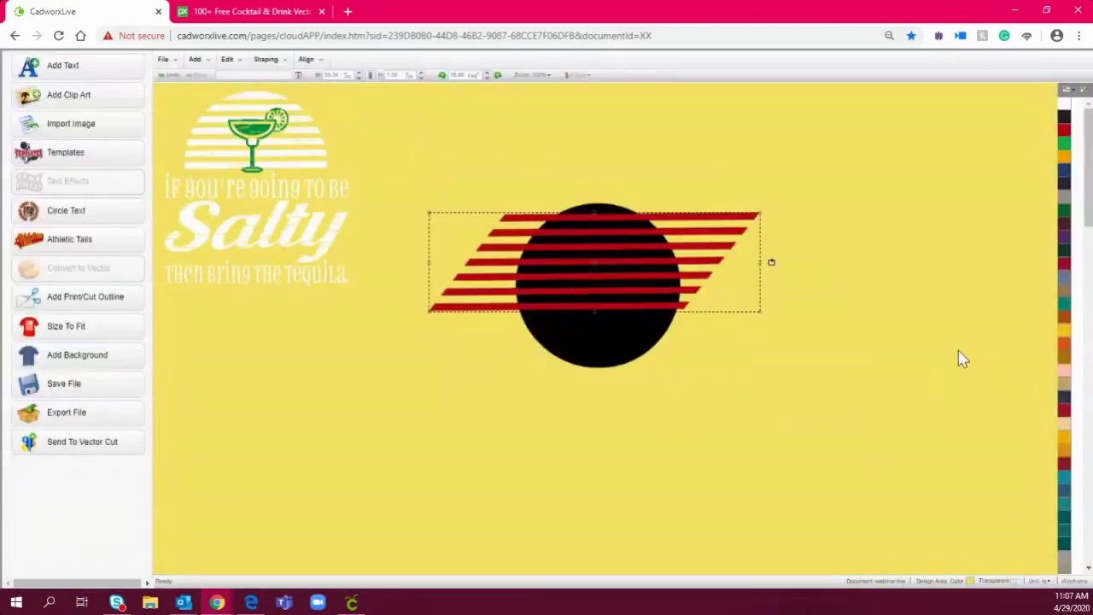
# Step: Move the red stripes off the circle, delete them, and break the striped black circle apart by curves
pyautogui.moveTo(697, 259); pyautogui.dragTo(751, 430)
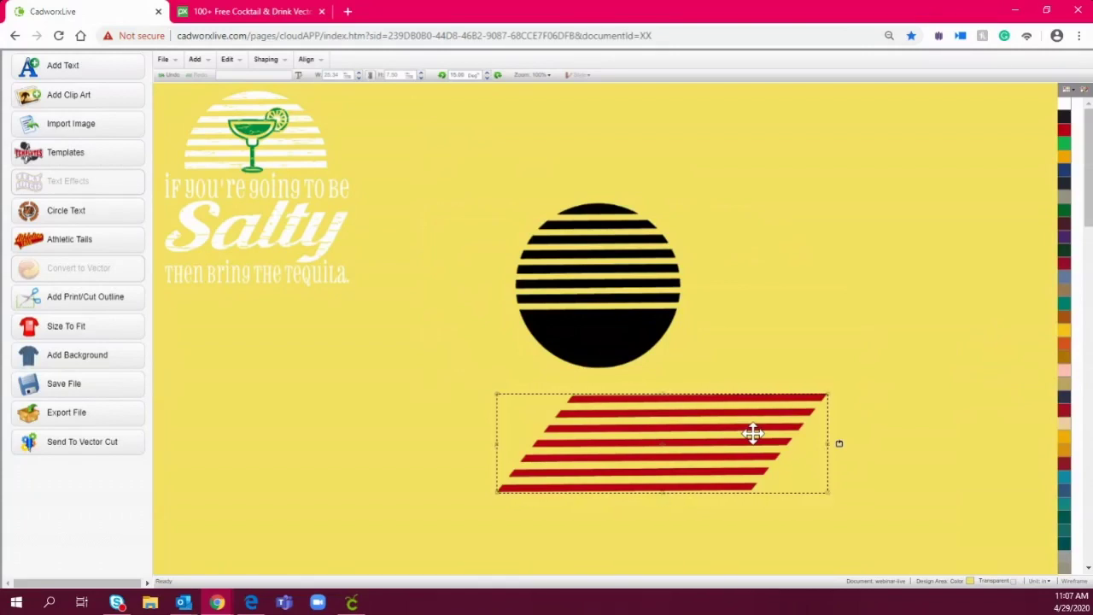
pyautogui.press('Delete')
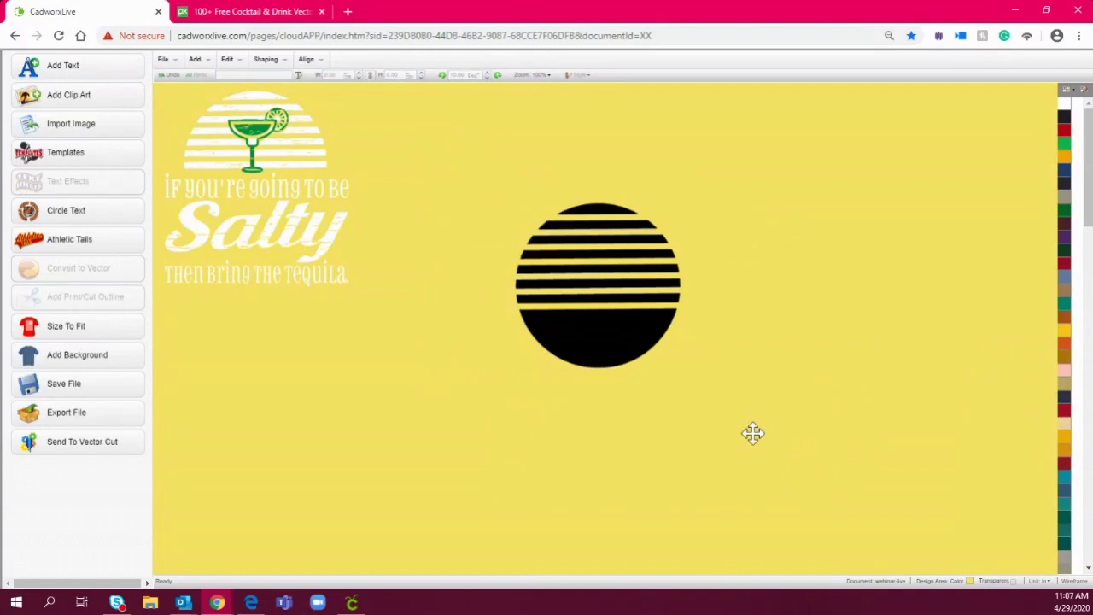
pyautogui.click(642, 354)
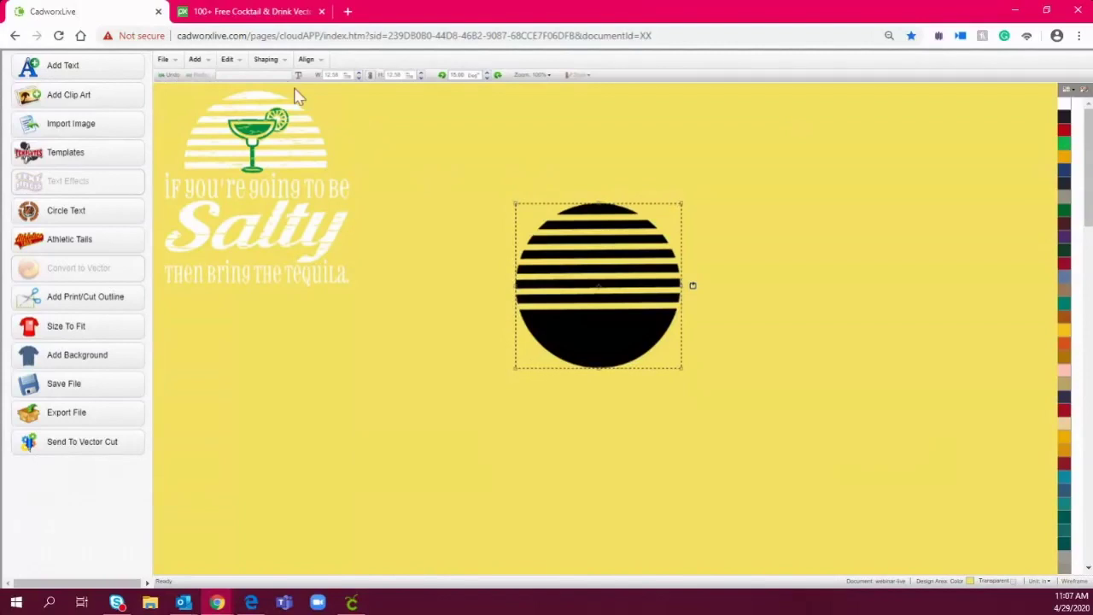
pyautogui.click(265, 59)
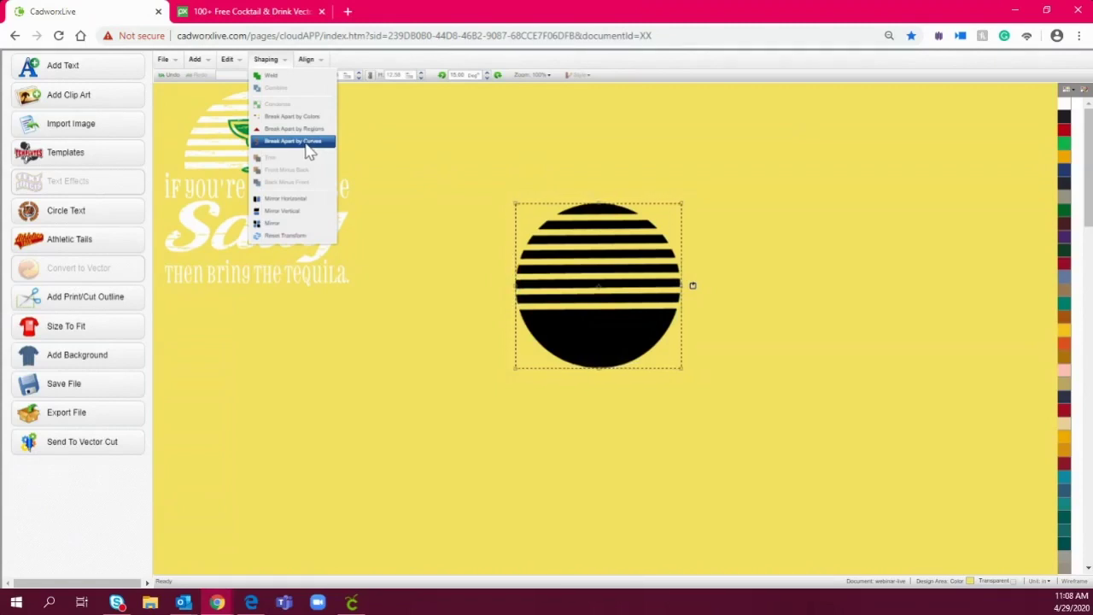
pyautogui.click(310, 151)
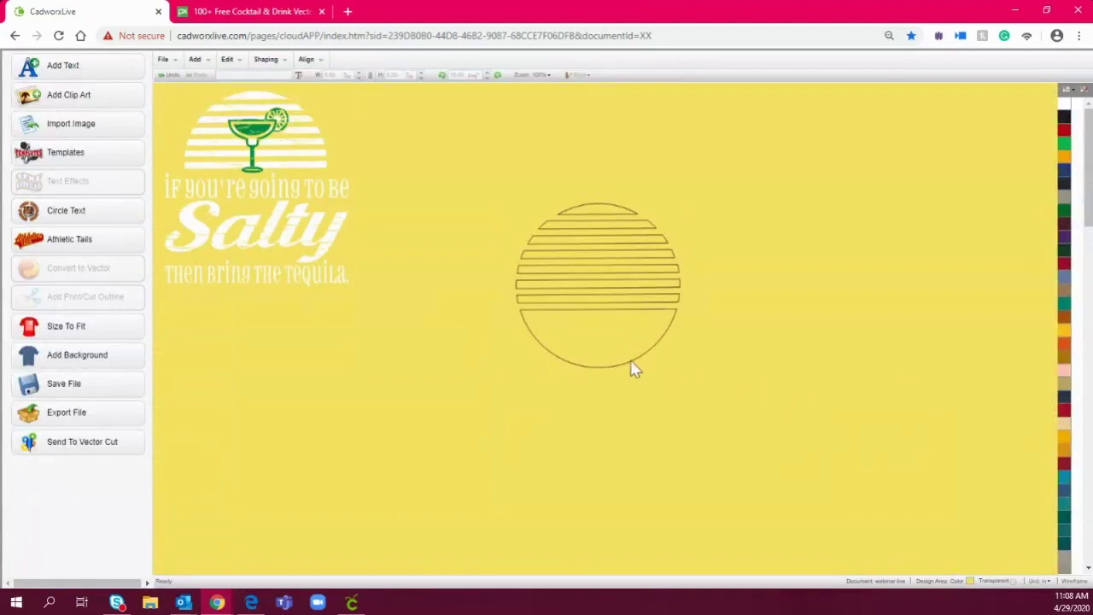
# Step: Delete the circle's solid lower piece and condense the remaining stripes into one object
pyautogui.click(620, 343)
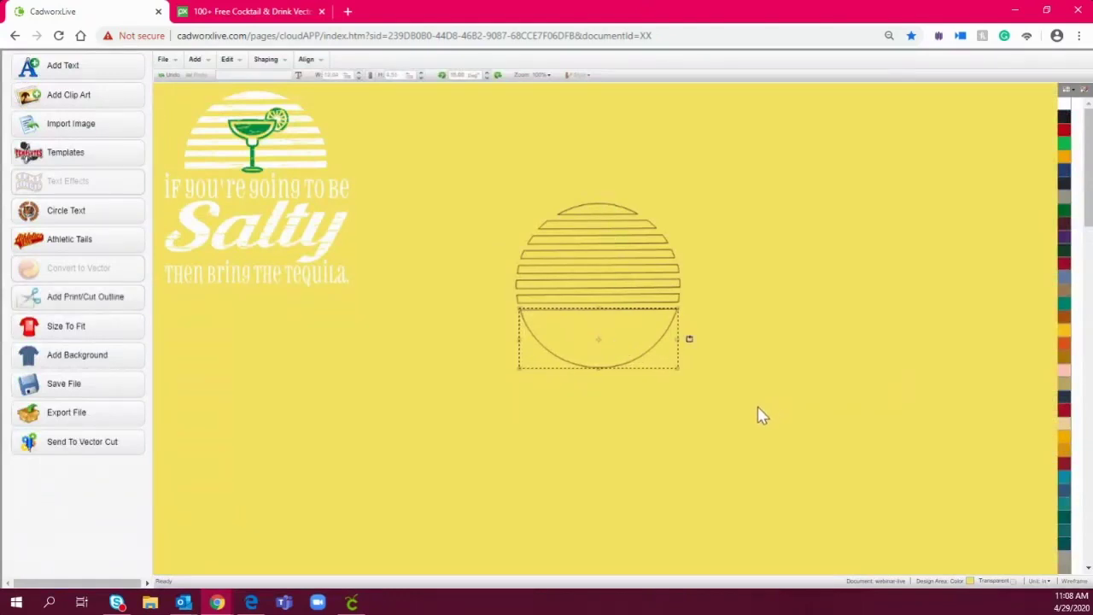
pyautogui.press('Delete')
pyautogui.moveTo(723, 341); pyautogui.dragTo(493, 176)
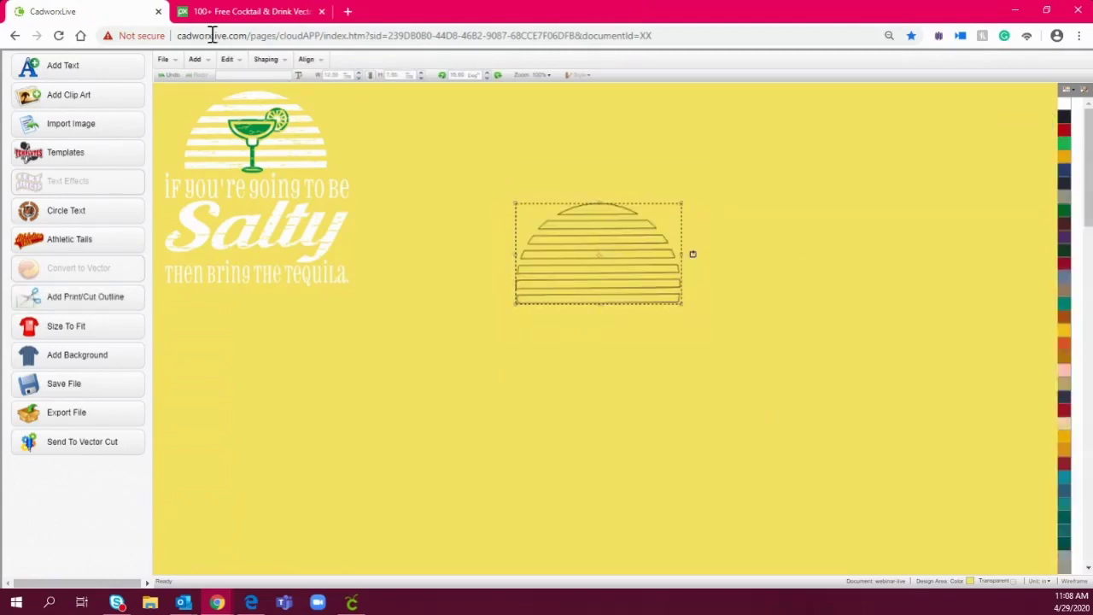
pyautogui.click(268, 61)
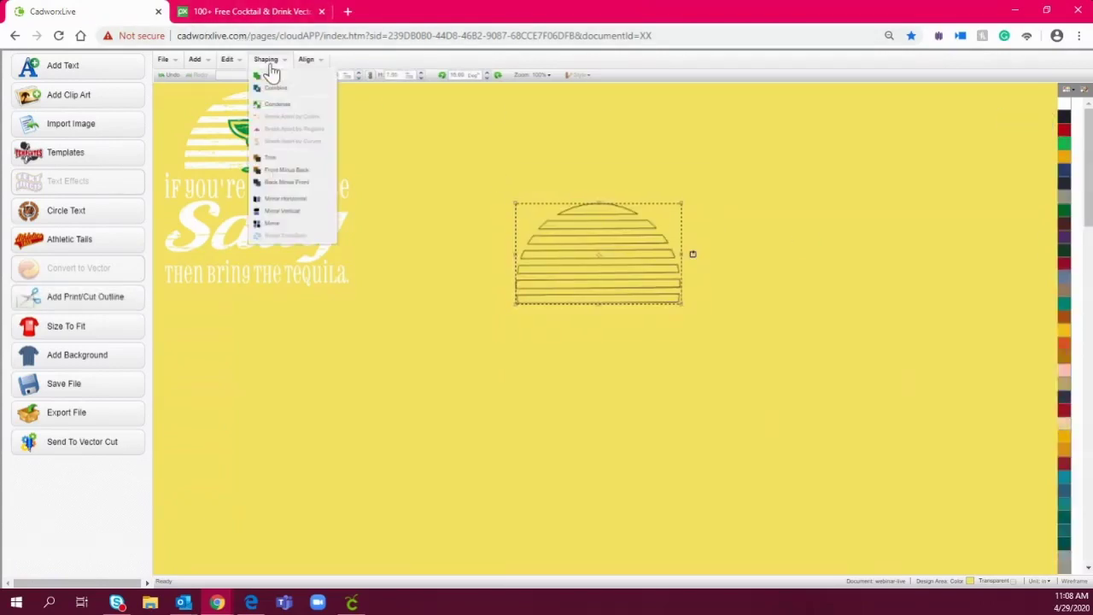
pyautogui.click(291, 111)
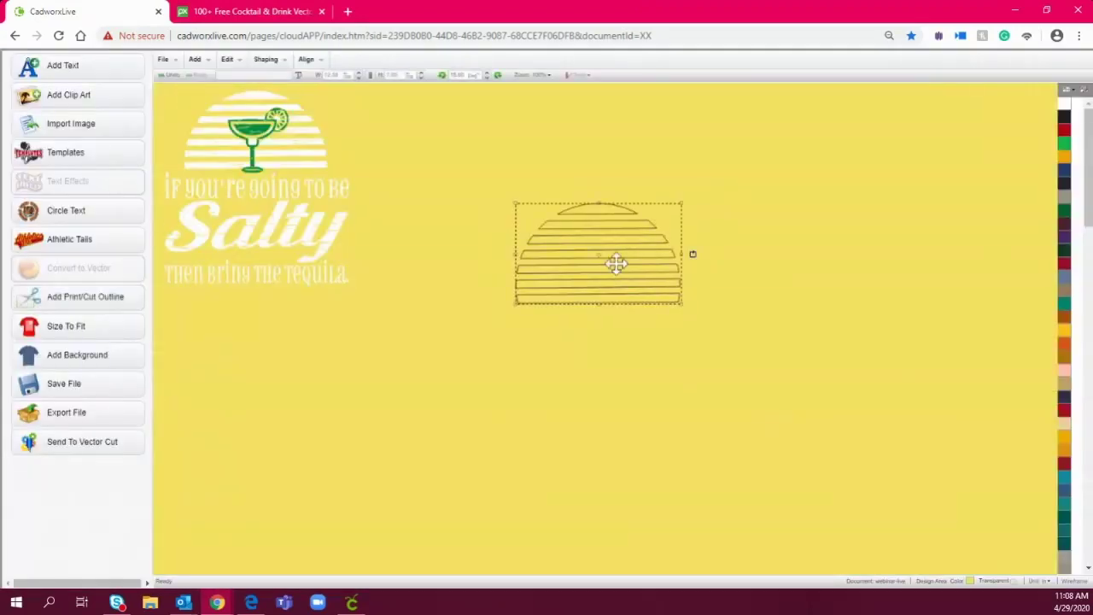
# Step: Fill the striped half circle with white and remove its outline
pyautogui.click(1064, 107)
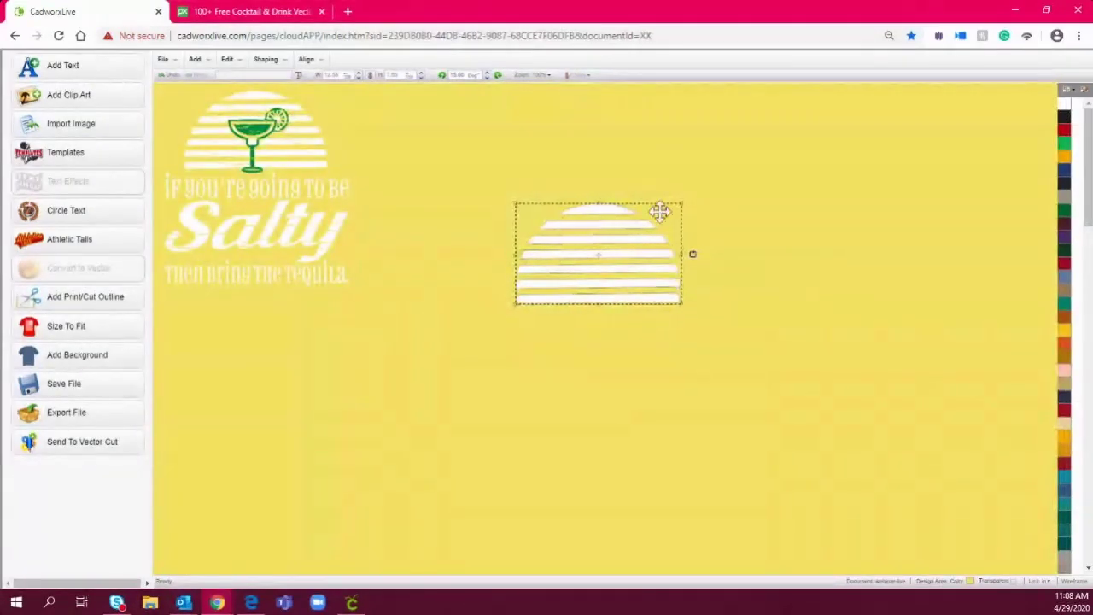
pyautogui.doubleClick(607, 271)
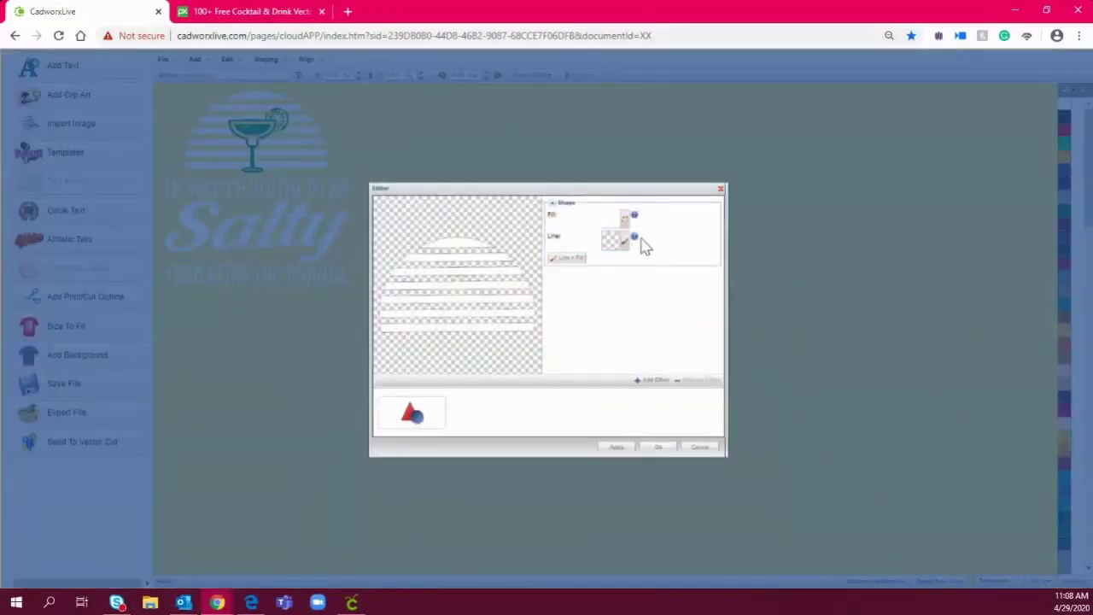
pyautogui.click(626, 246)
pyautogui.moveTo(713, 365); pyautogui.dragTo(663, 367)
pyautogui.click(658, 447)
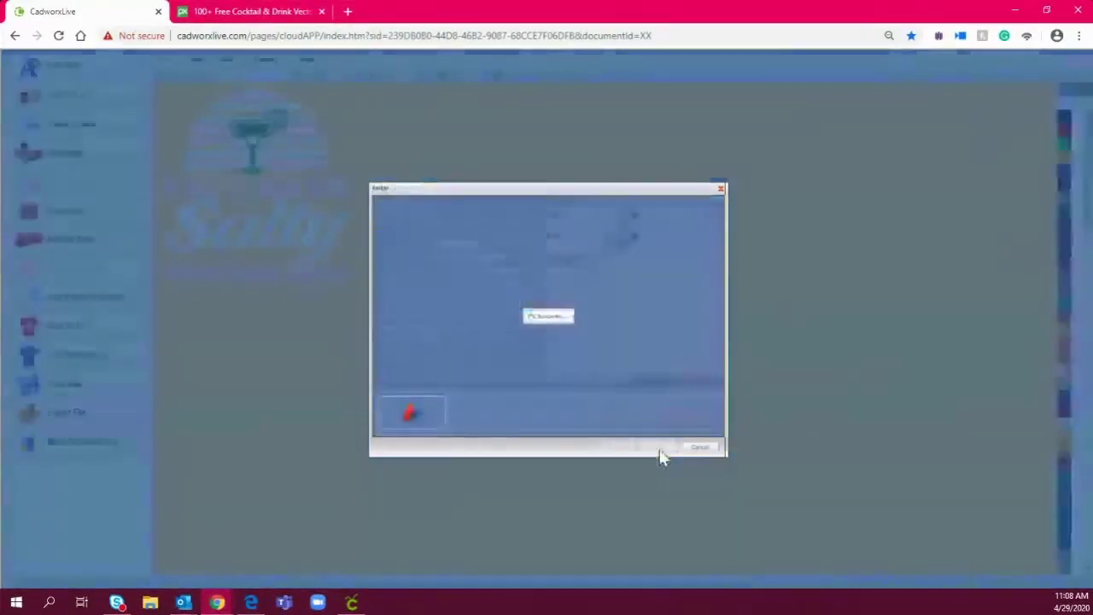
pyautogui.click(658, 447)
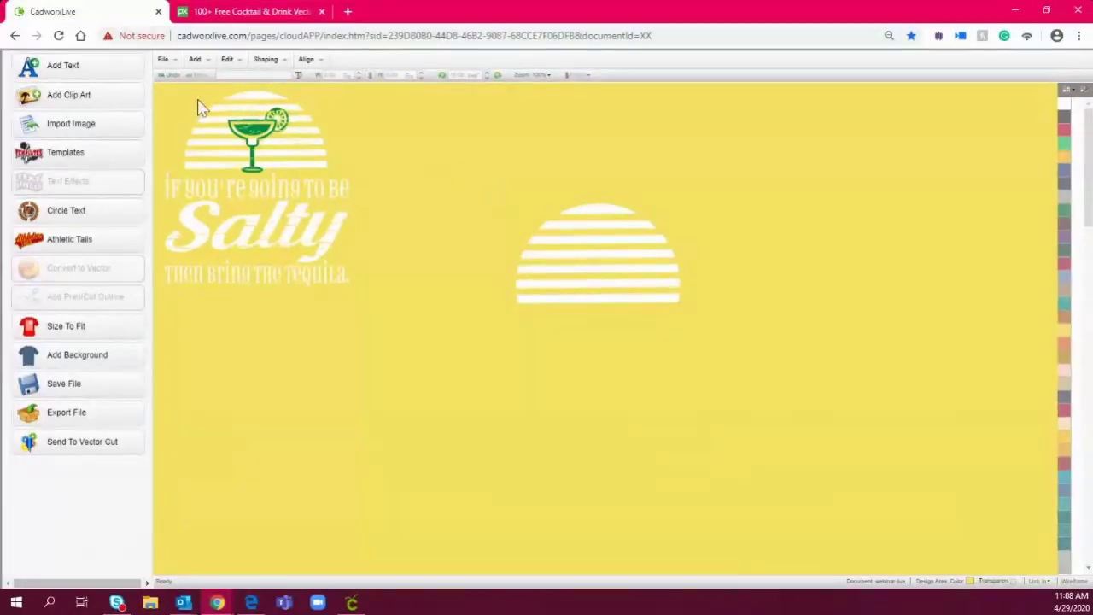
# Step: Search the clip art library for "margarita" and close it without adding any artwork
pyautogui.click(74, 103)
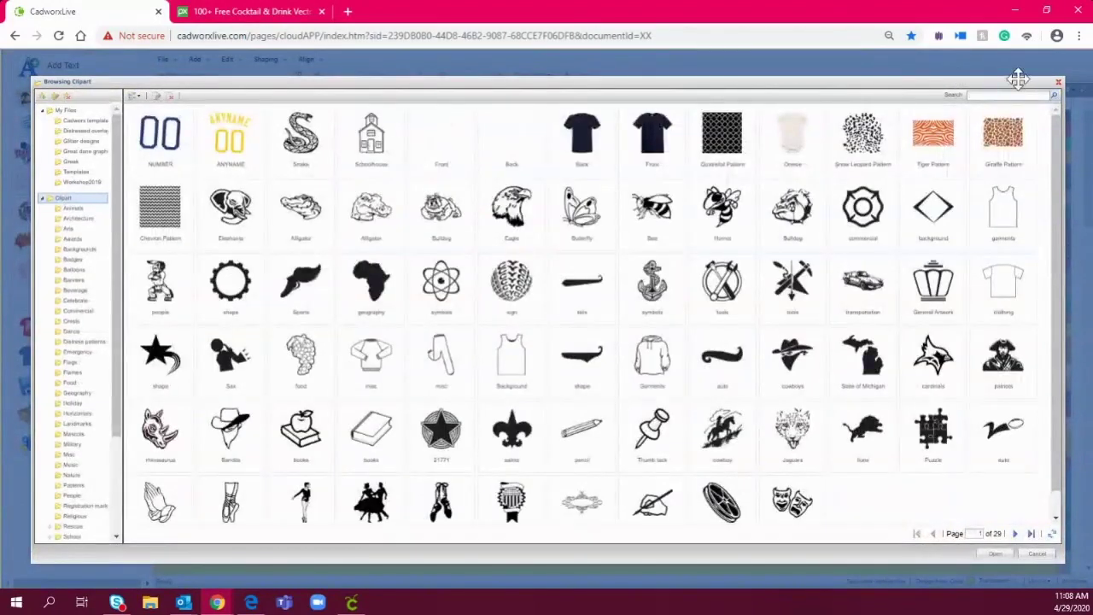
pyautogui.write('margarita')
pyautogui.press('Return')
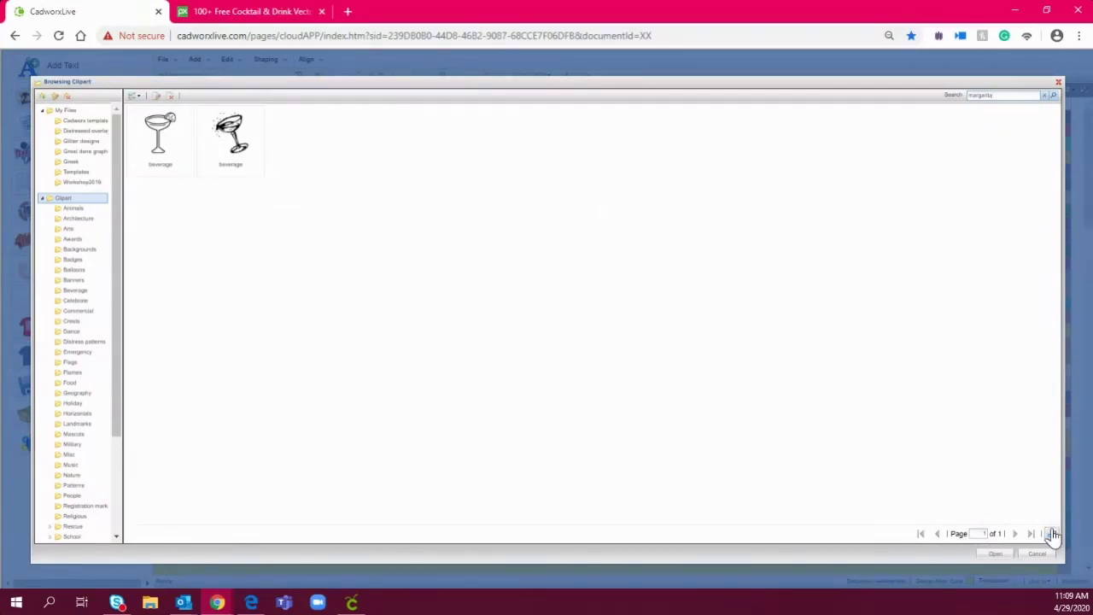
pyautogui.click(1036, 555)
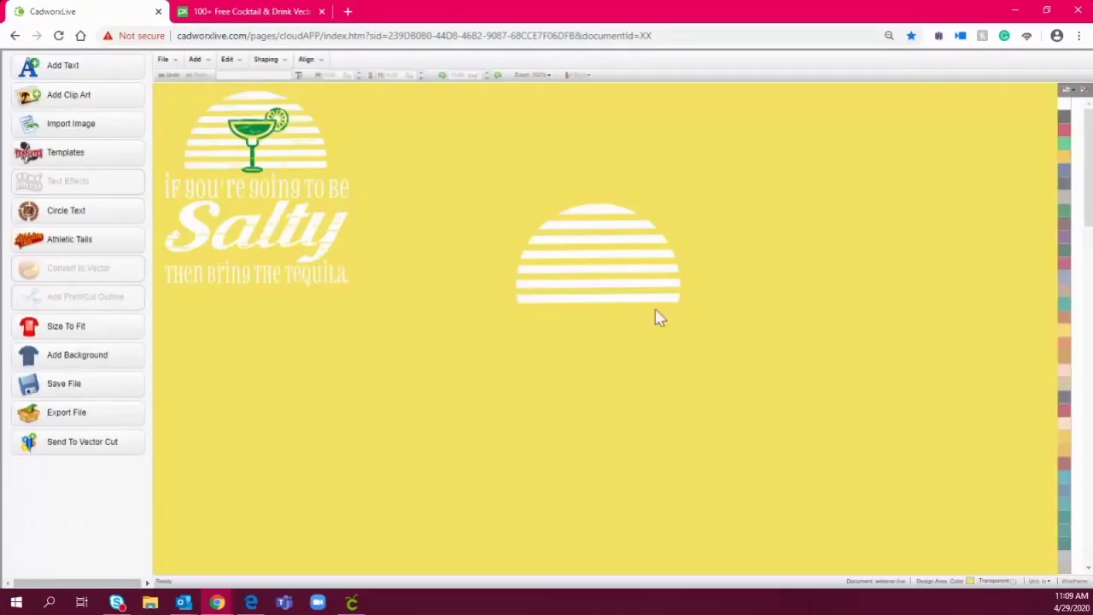
pyautogui.click(261, 137)
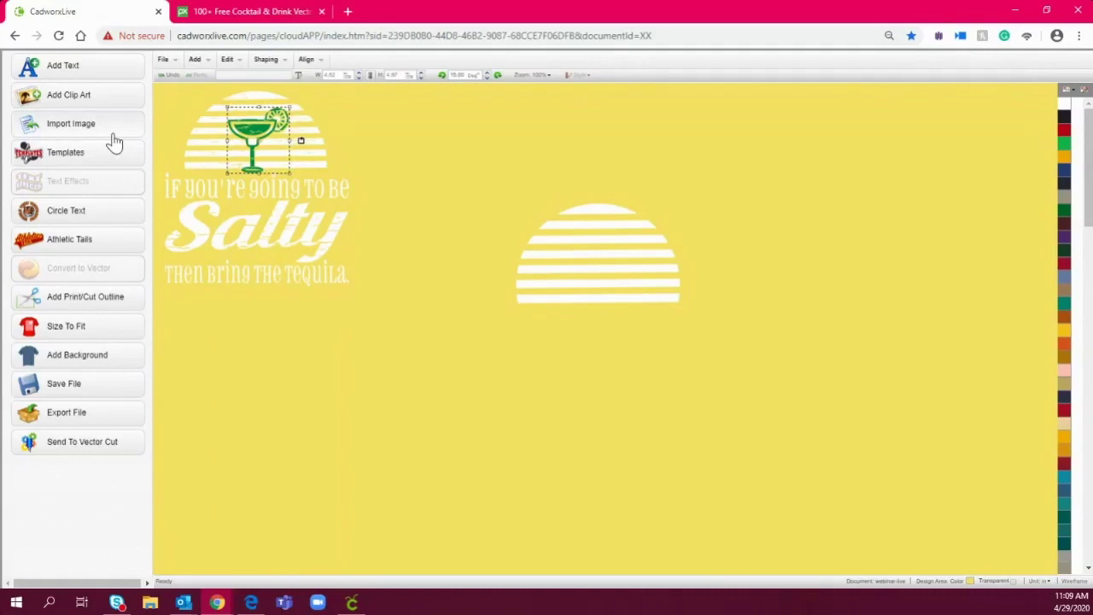
pyautogui.click(501, 145)
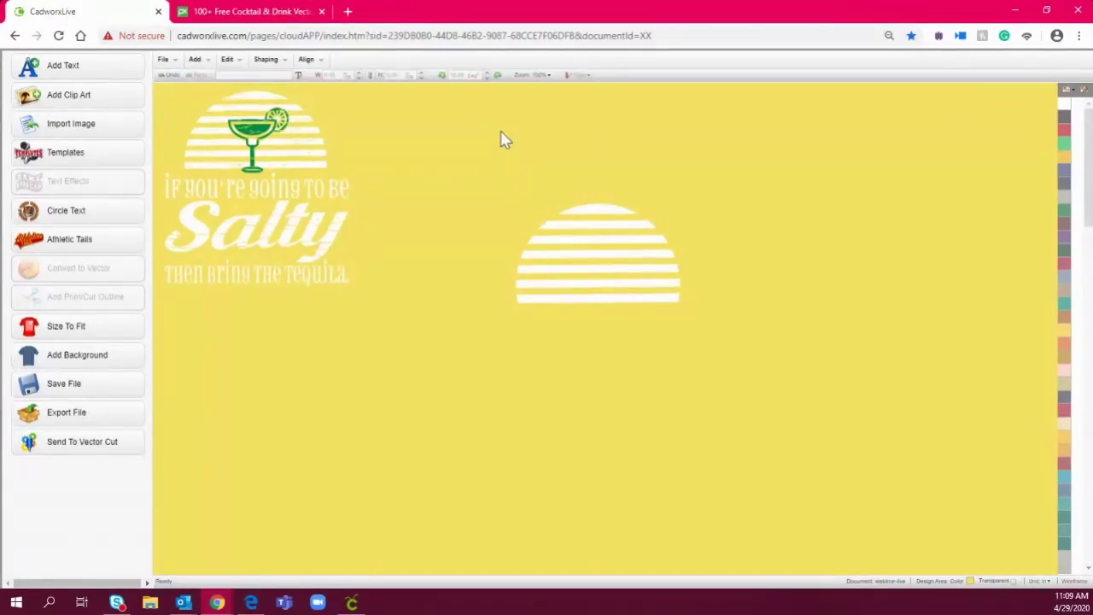
pyautogui.click(342, 129)
pyautogui.click(448, 145)
# Step: Switch to Pixabay, check the vector graphics filter, and look through the cocktail results for suitable drink artwork
pyautogui.click(256, 12)
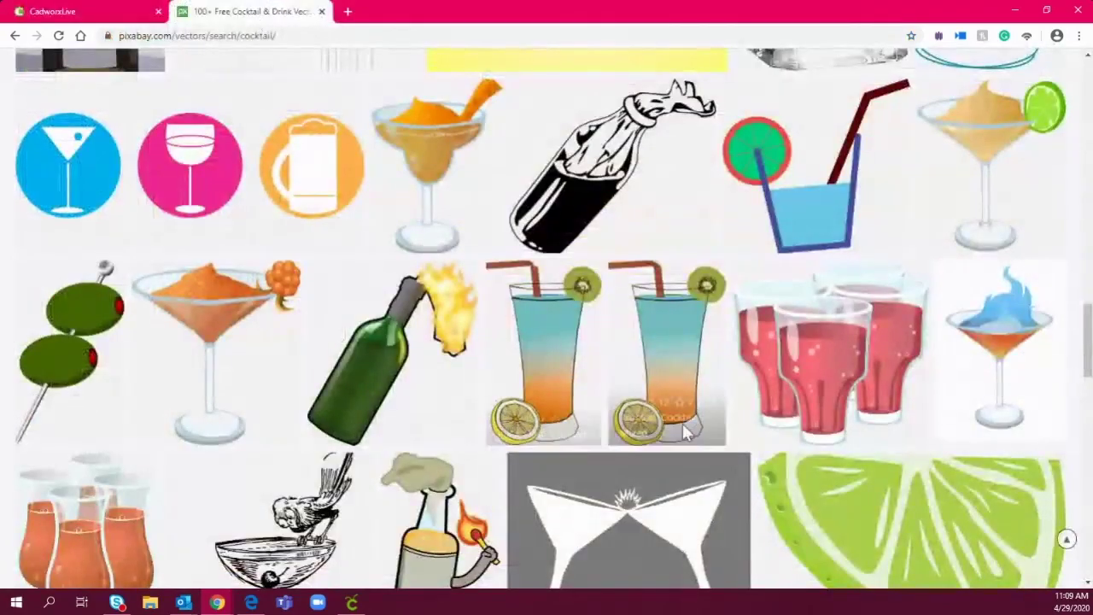
pyautogui.scroll(-5, 880, 450)
pyautogui.scroll(10, 880, 450)
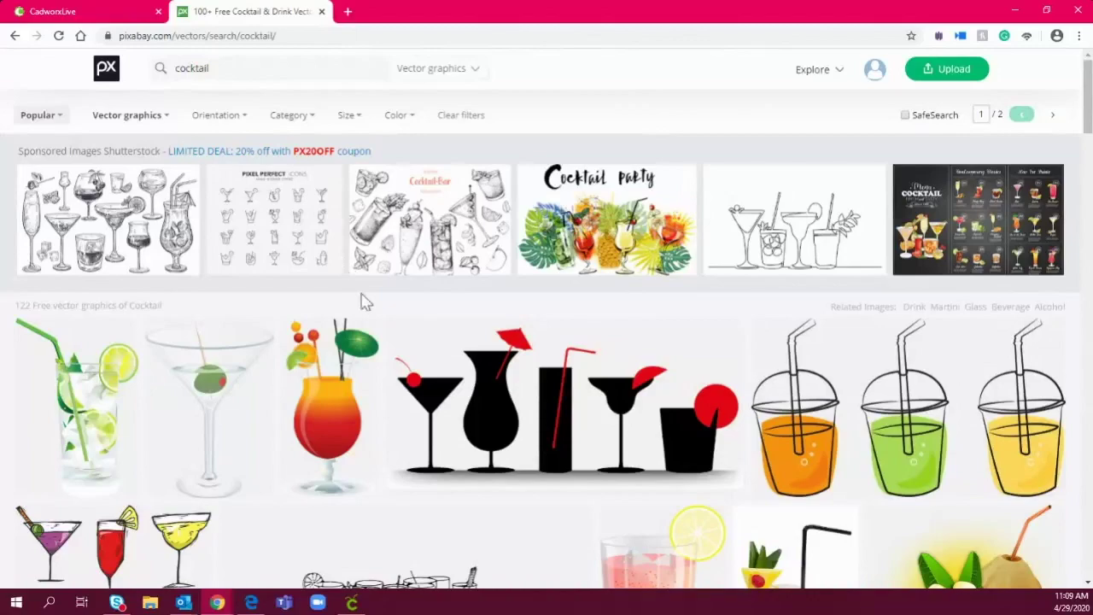
pyautogui.scroll(-4, 369, 304)
pyautogui.scroll(-4, 593, 361)
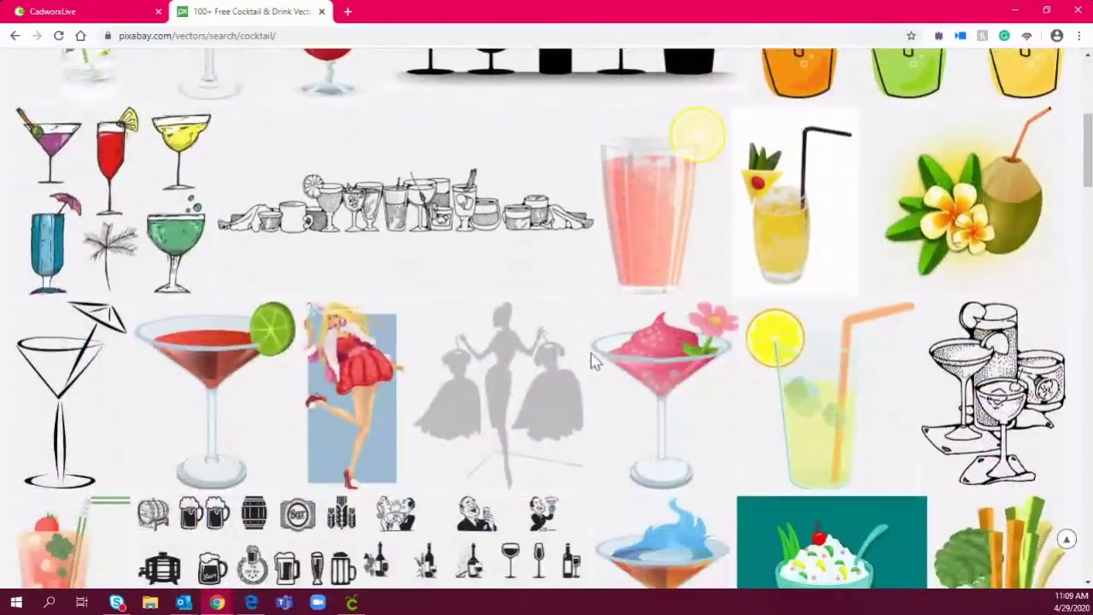
pyautogui.scroll(-4, 593, 362)
pyautogui.scroll(12, 593, 361)
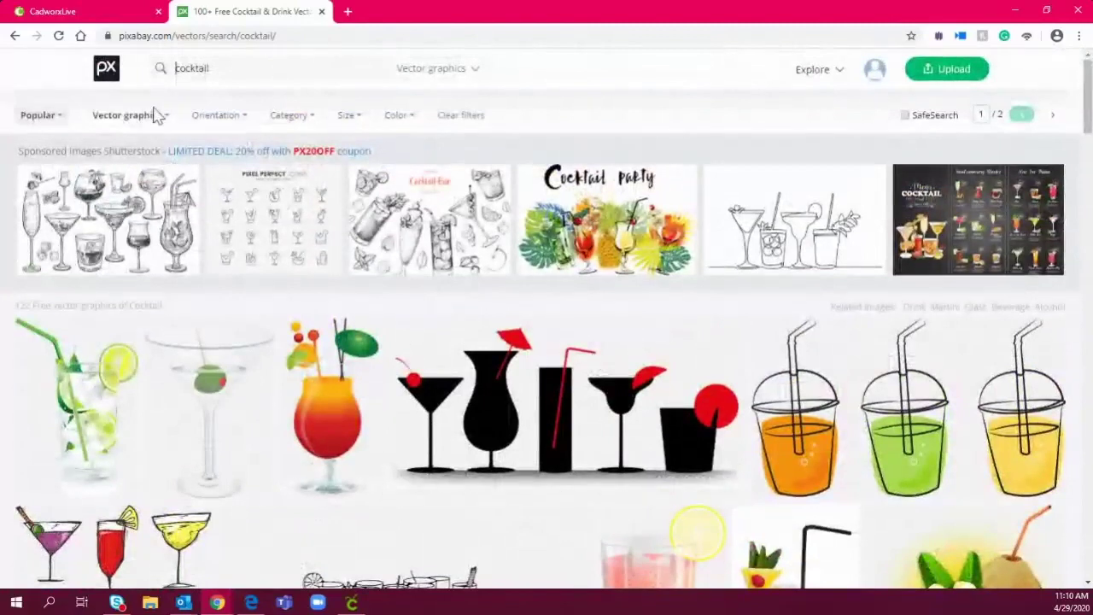
pyautogui.click(156, 123)
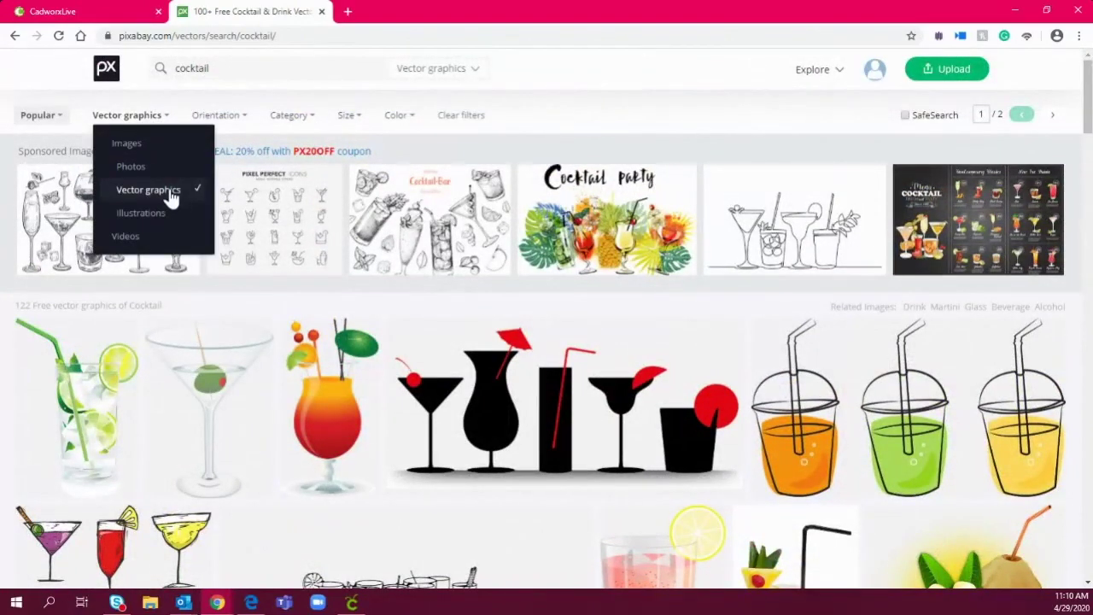
pyautogui.click(632, 128)
pyautogui.scroll(-1, 626, 213)
pyautogui.scroll(-7, 626, 241)
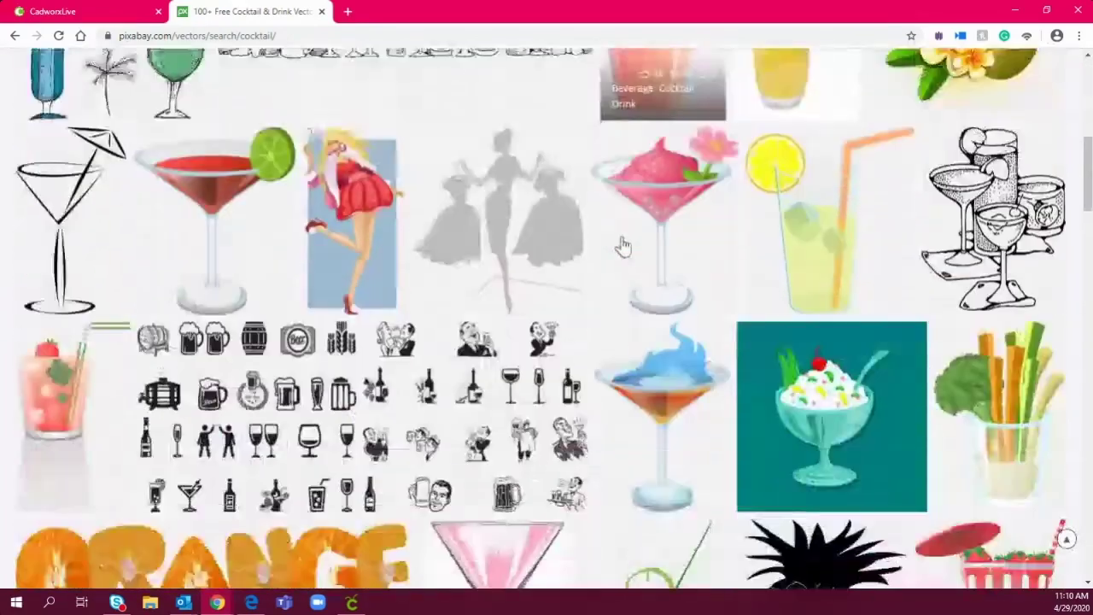
pyautogui.scroll(-8, 633, 272)
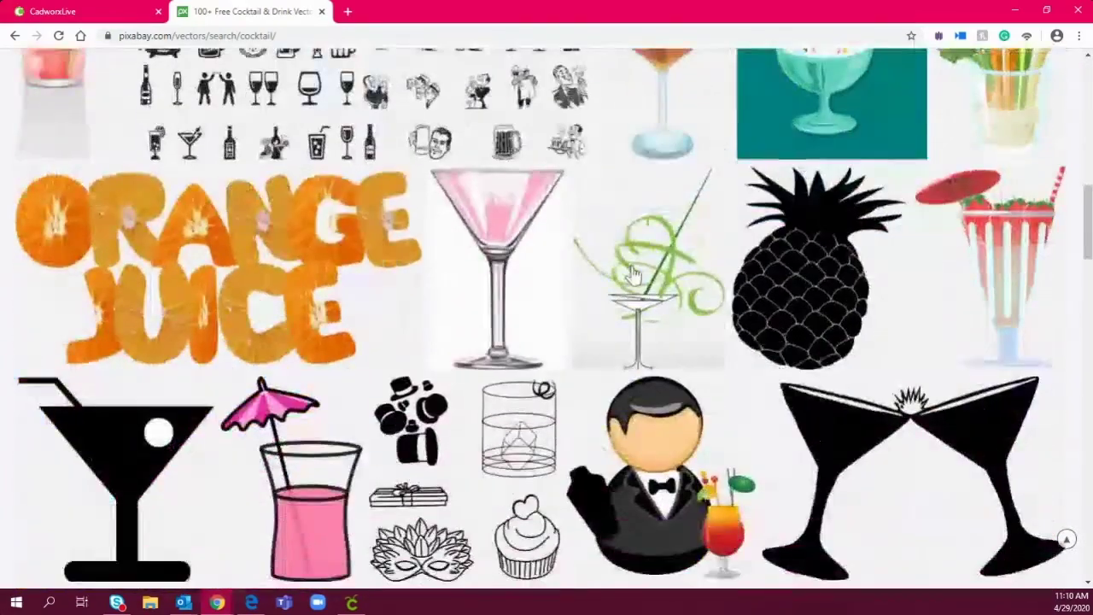
pyautogui.scroll(15, 629, 273)
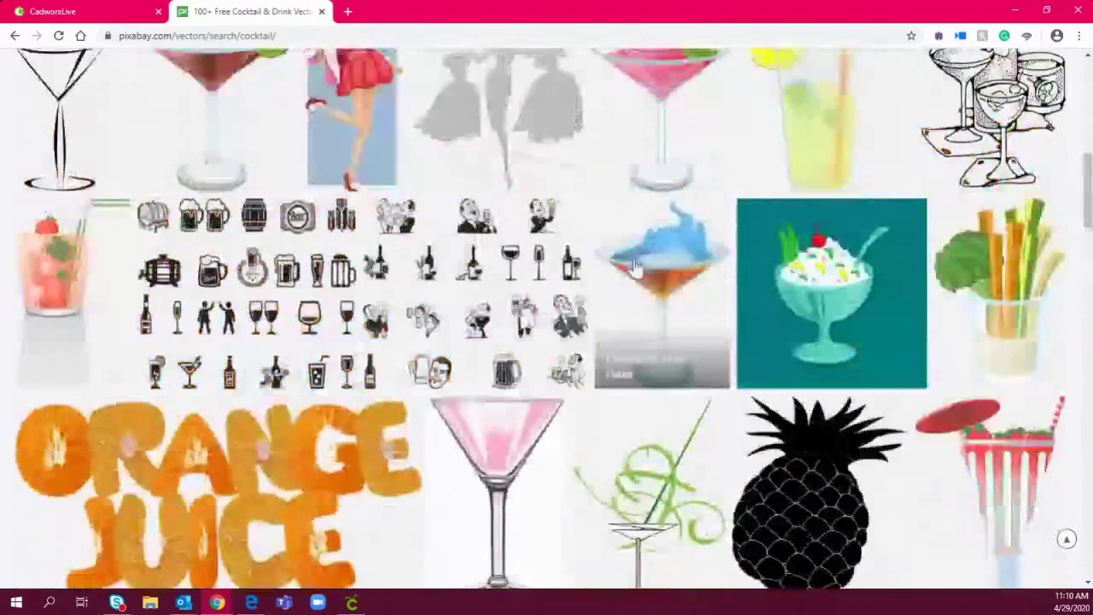
# Step: Switch back to CadworxLive and start Import & Vectorize with the recent green margarita image, specifying no background color
pyautogui.click(118, 17)
pyautogui.click(163, 60)
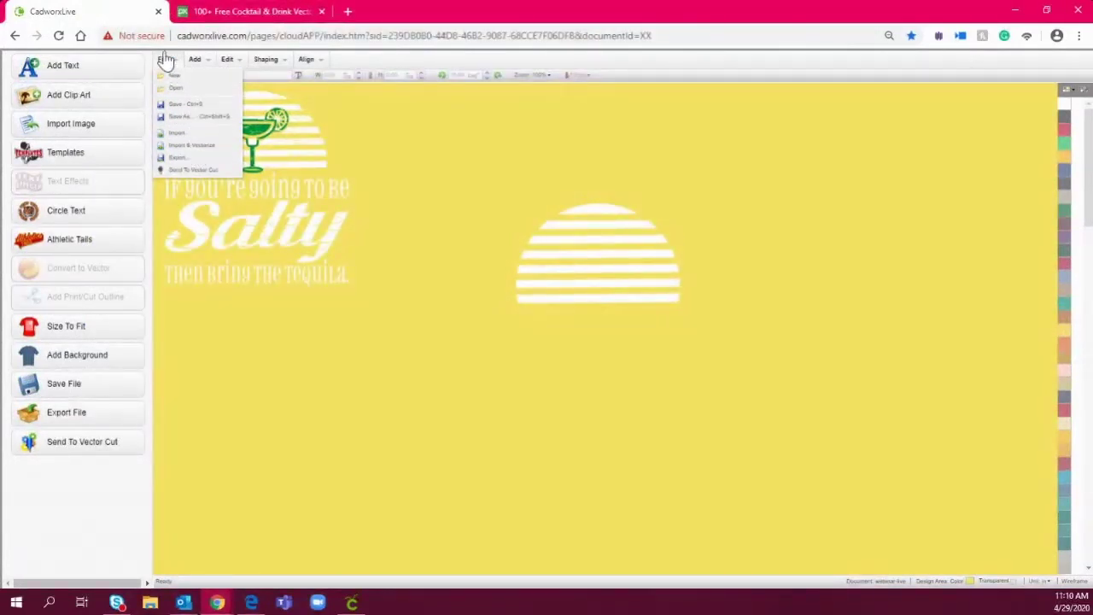
pyautogui.click(200, 147)
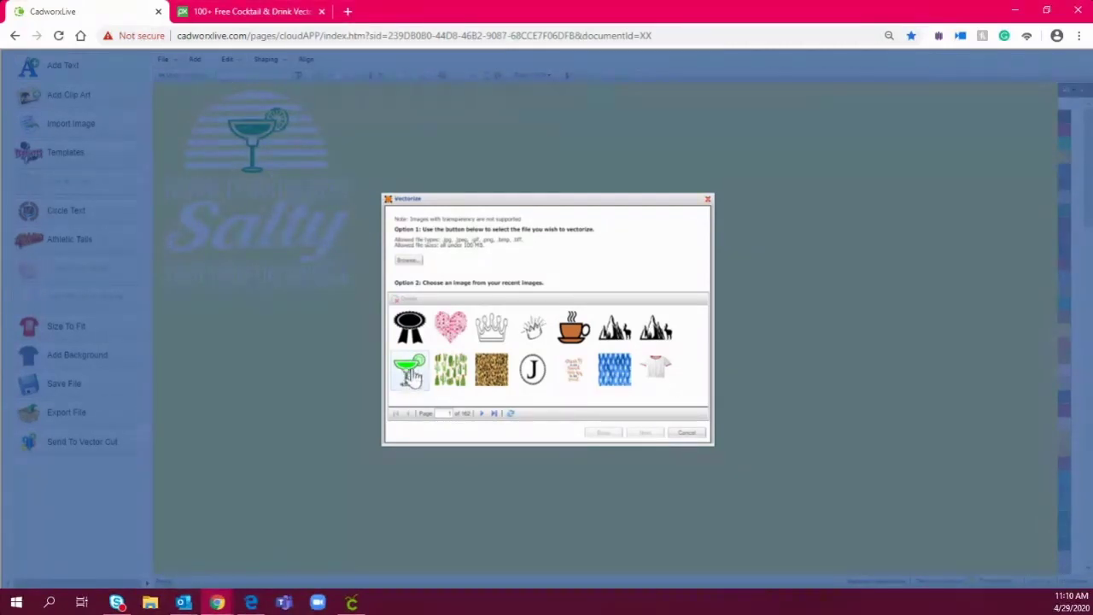
pyautogui.doubleClick(410, 372)
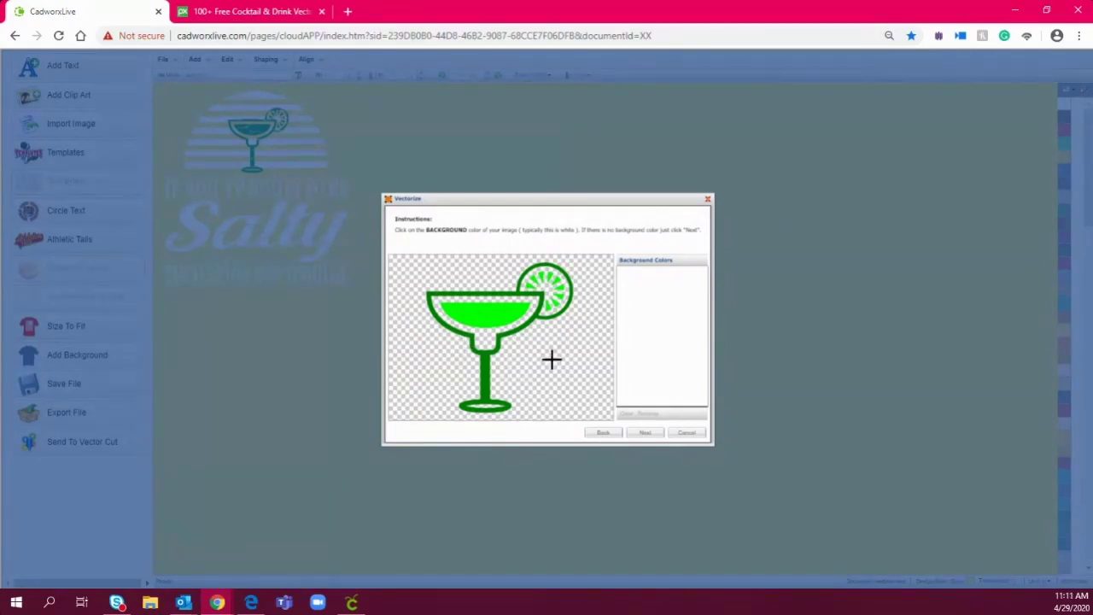
pyautogui.click(647, 439)
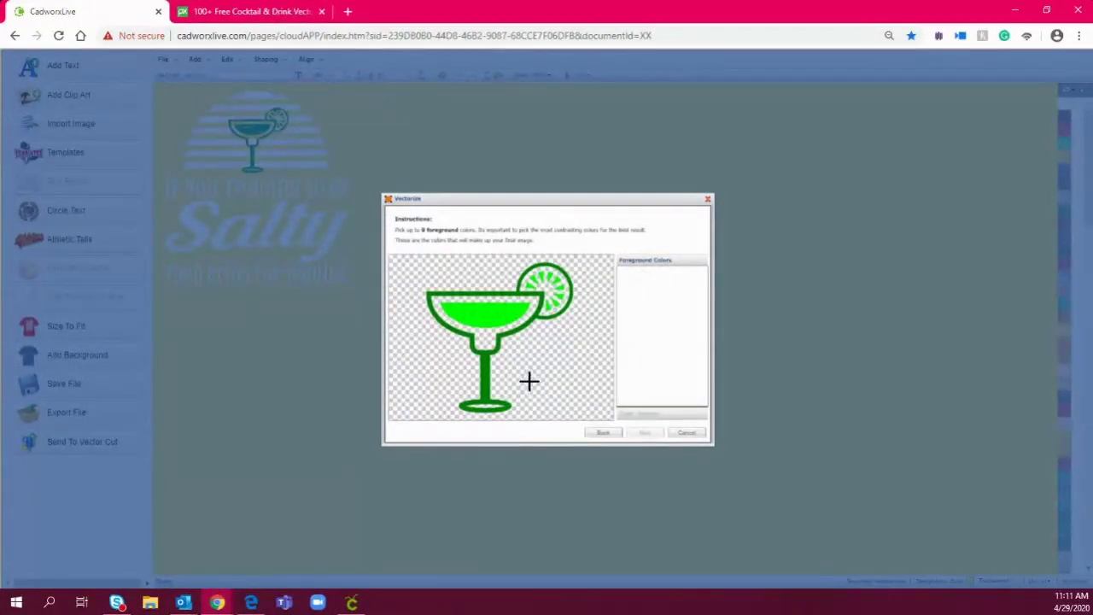
# Step: Pick the margarita's bright green and dark green as foreground colors and proceed to the vectorized preview
pyautogui.click(486, 316)
pyautogui.click(487, 295)
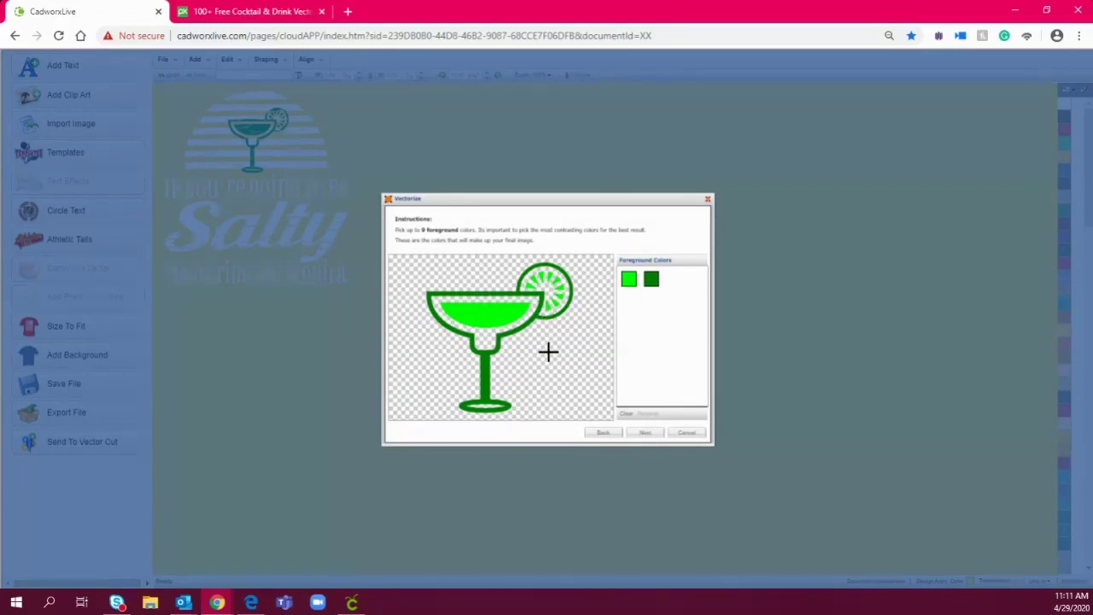
pyautogui.click(646, 433)
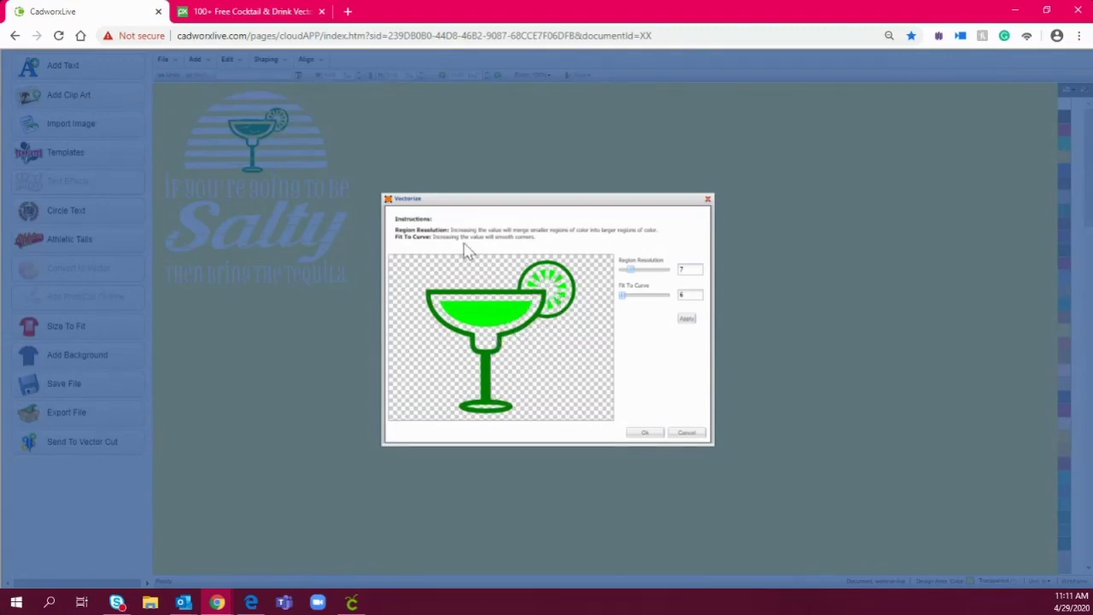
# Step: Return to Pixabay and examine which cocktail images have simple, contrasting colors suited to vectorizing
pyautogui.click(235, 12)
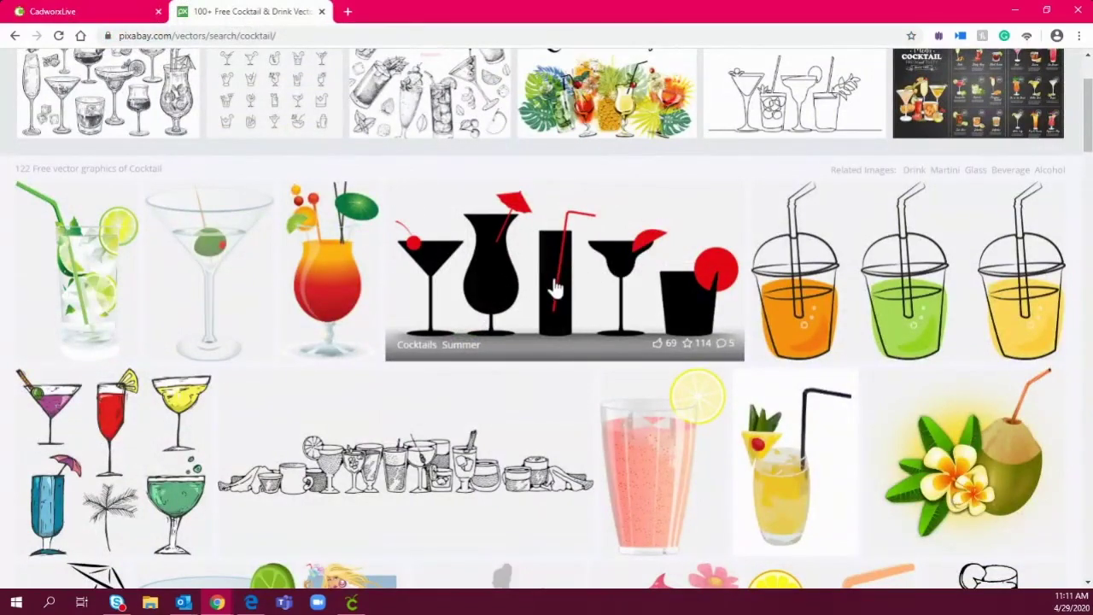
pyautogui.scroll(-5, 559, 290)
pyautogui.scroll(-3, 575, 294)
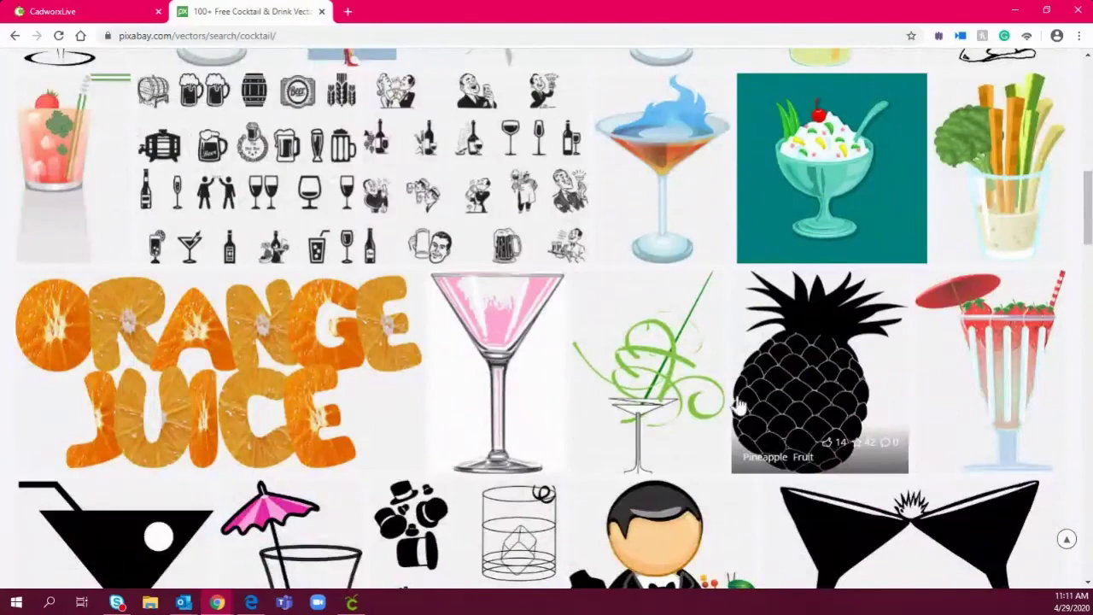
pyautogui.scroll(-3, 790, 393)
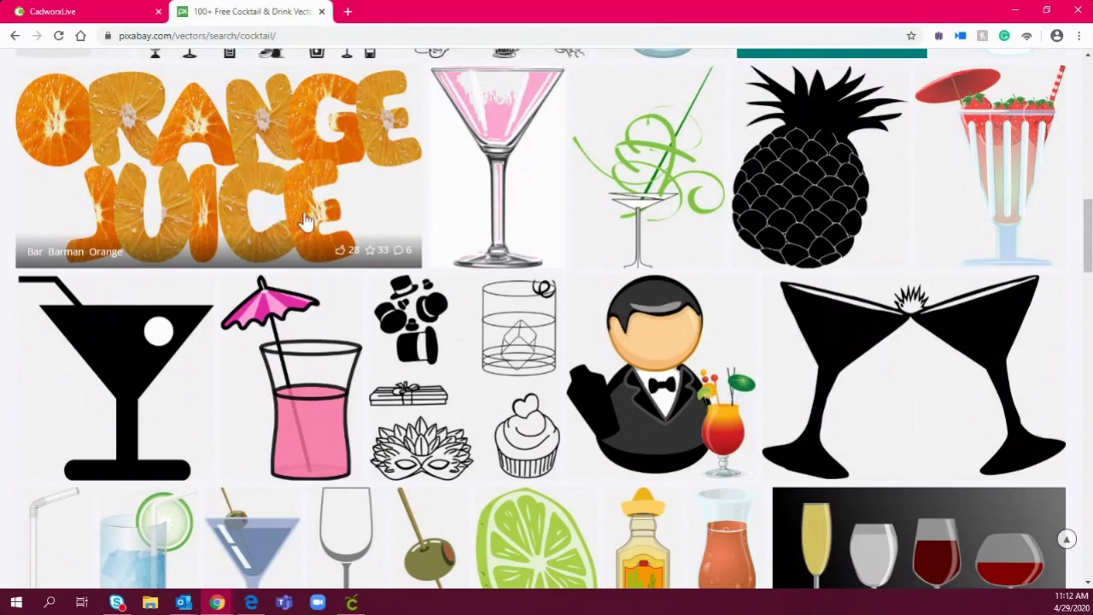
# Step: Return to CadworxLive and accept the vectorized margarita so it is placed on the canvas
pyautogui.scroll(1, 256, 205)
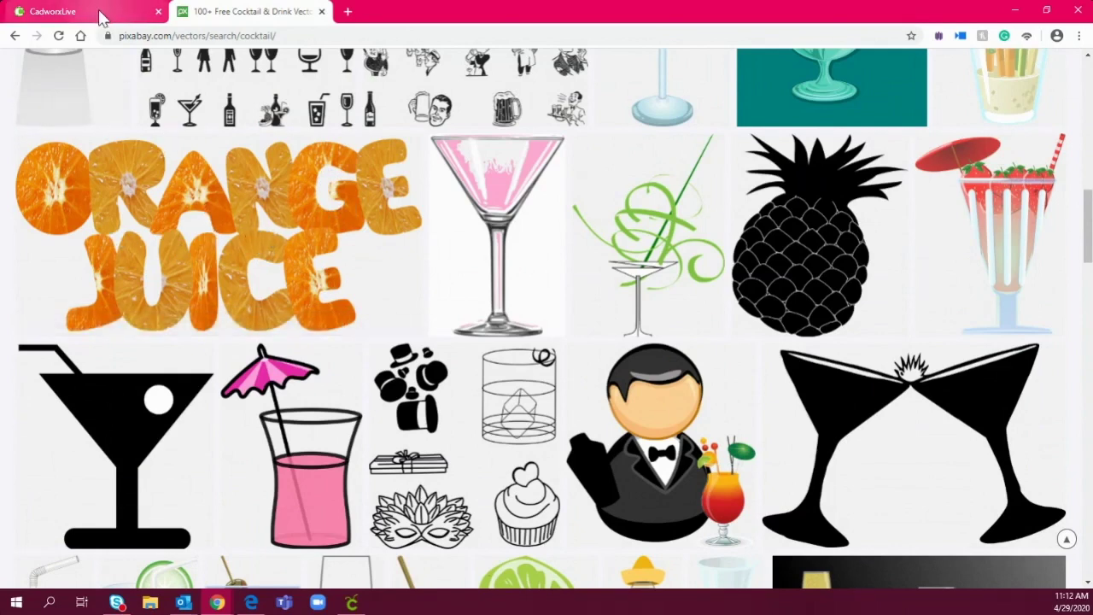
pyautogui.click(100, 17)
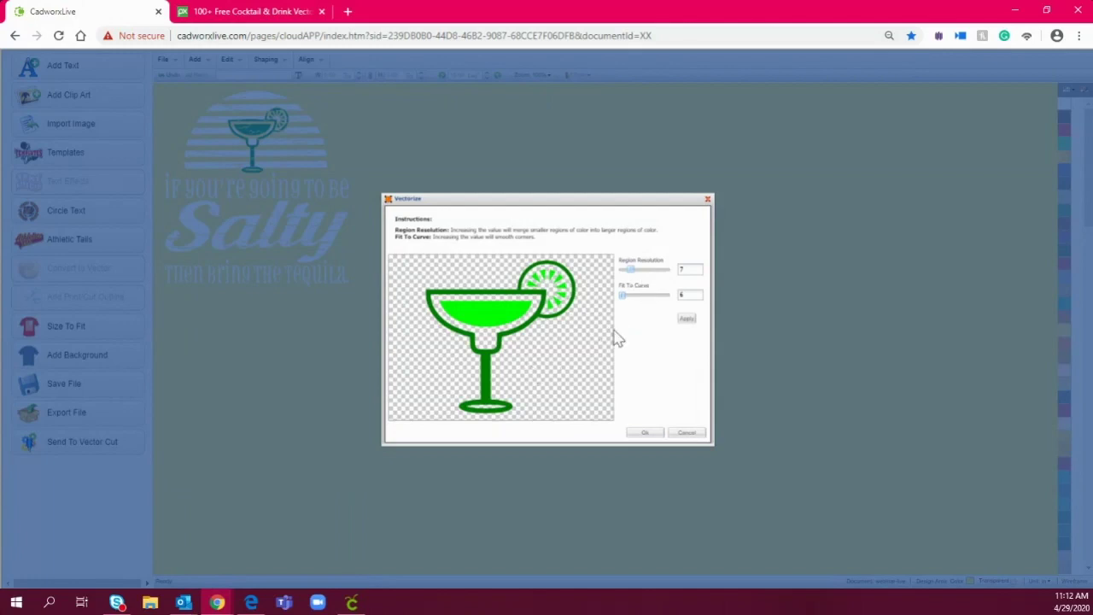
pyautogui.click(650, 433)
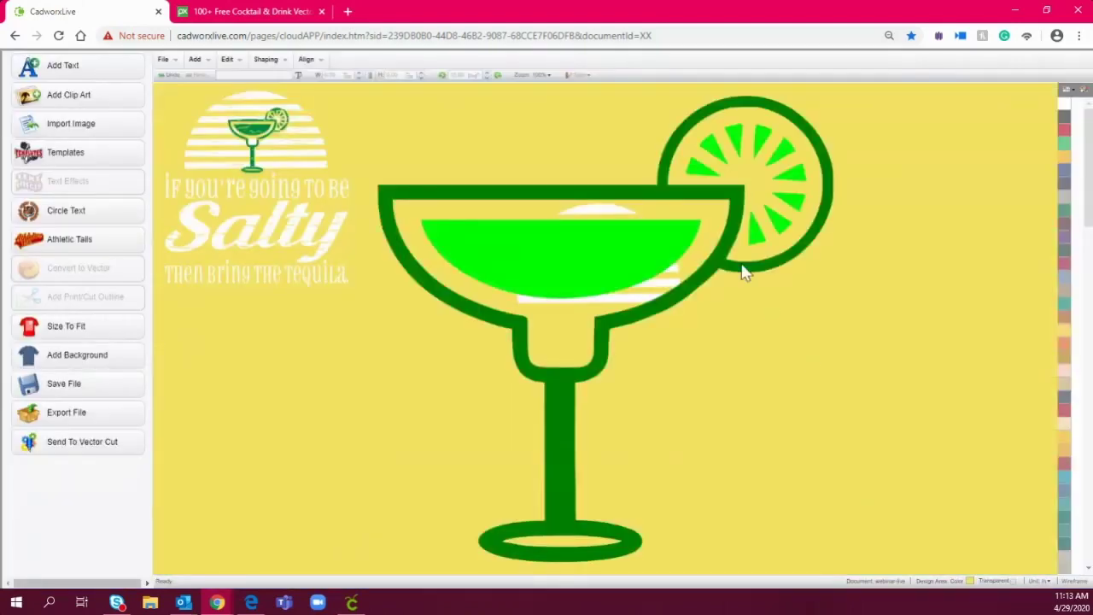
# Step: Set the imported margarita's width to 5 in, move it over the striped sun and enlarge it to about 6.1 in wide
pyautogui.click(736, 252)
pyautogui.doubleClick(334, 74)
pyautogui.write('1')
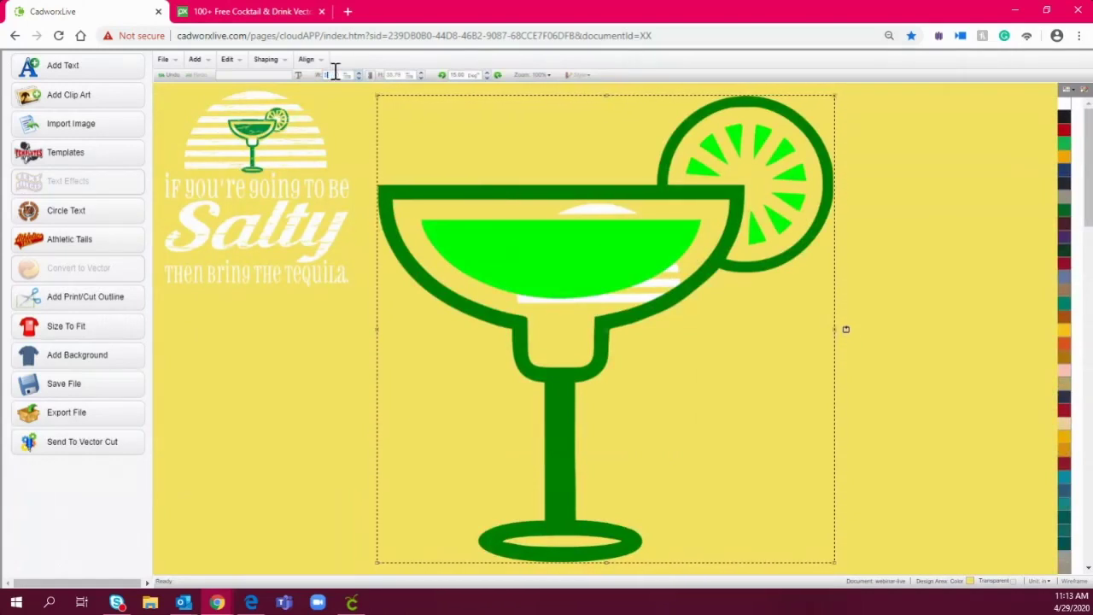
pyautogui.press('Return')
pyautogui.moveTo(613, 346); pyautogui.dragTo(603, 299)
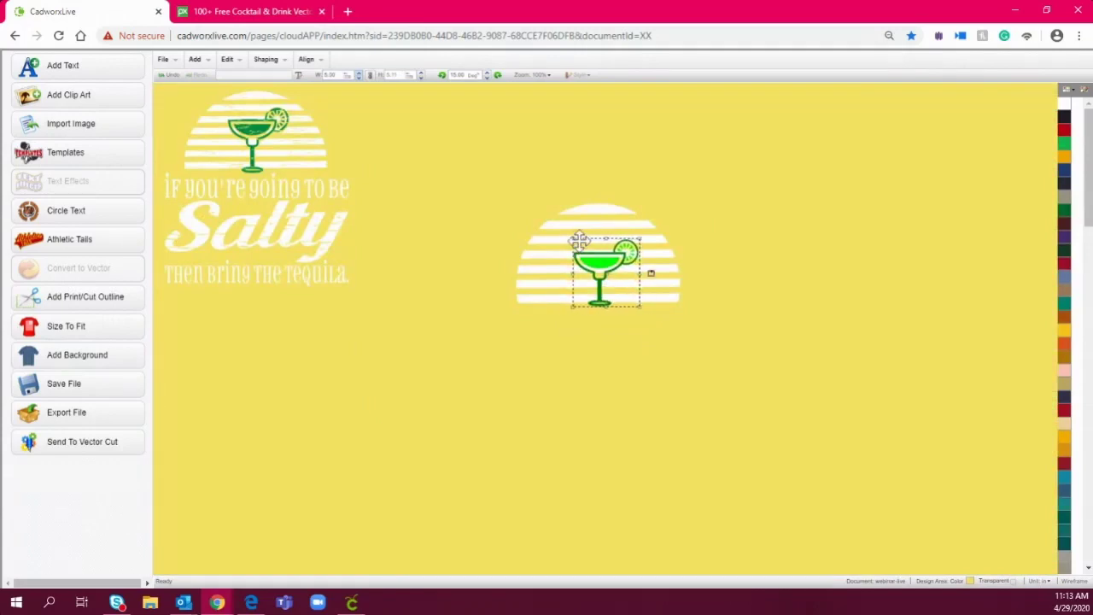
pyautogui.moveTo(569, 234); pyautogui.dragTo(591, 270)
# Step: Center-align the margarita glass horizontally with the striped sun
pyautogui.moveTo(741, 366); pyautogui.dragTo(482, 158)
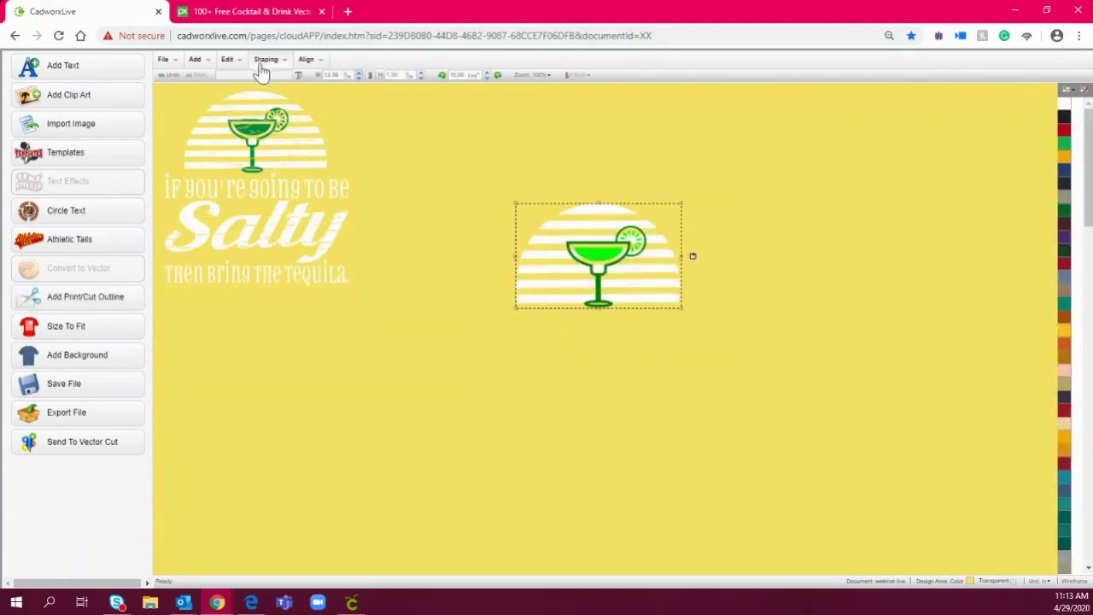
pyautogui.click(308, 61)
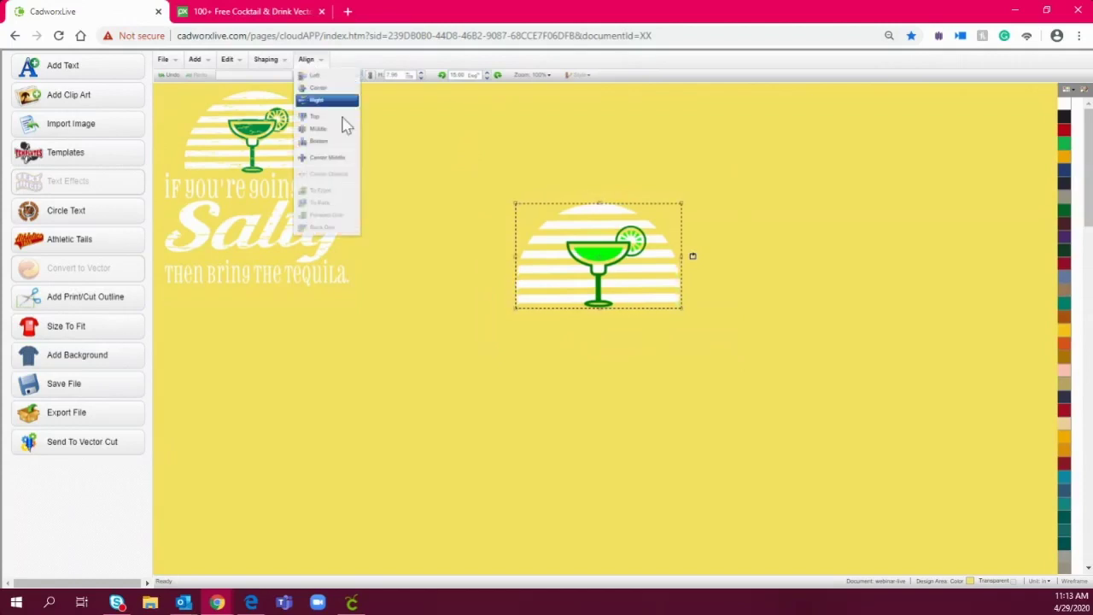
pyautogui.click(340, 95)
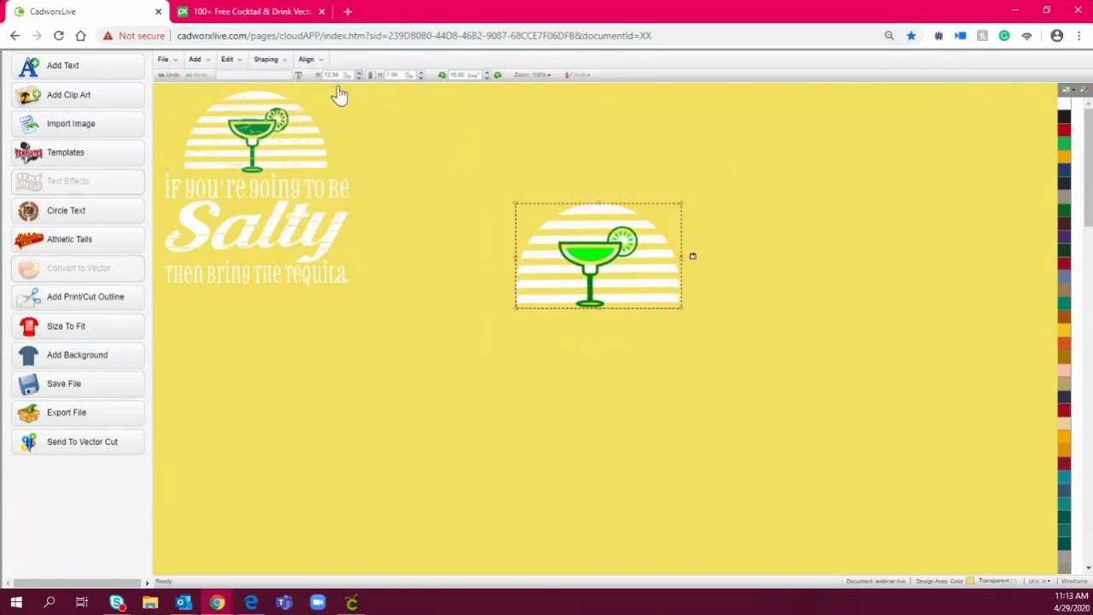
pyautogui.click(792, 338)
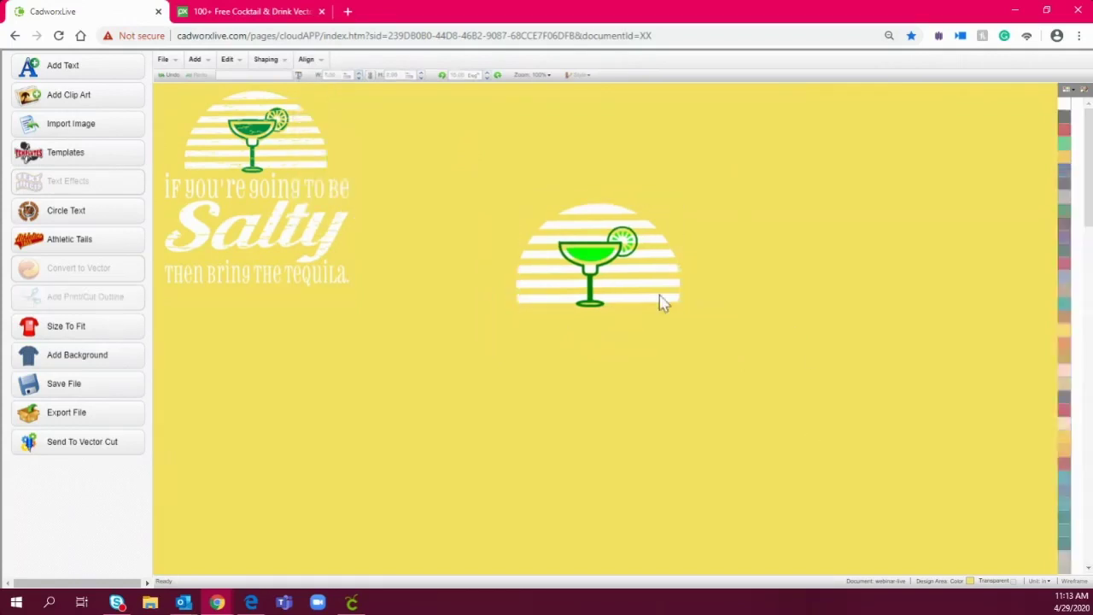
# Step: Shift the margarita slightly by eye so its stem sits in the middle of the striped sun
pyautogui.click(598, 273)
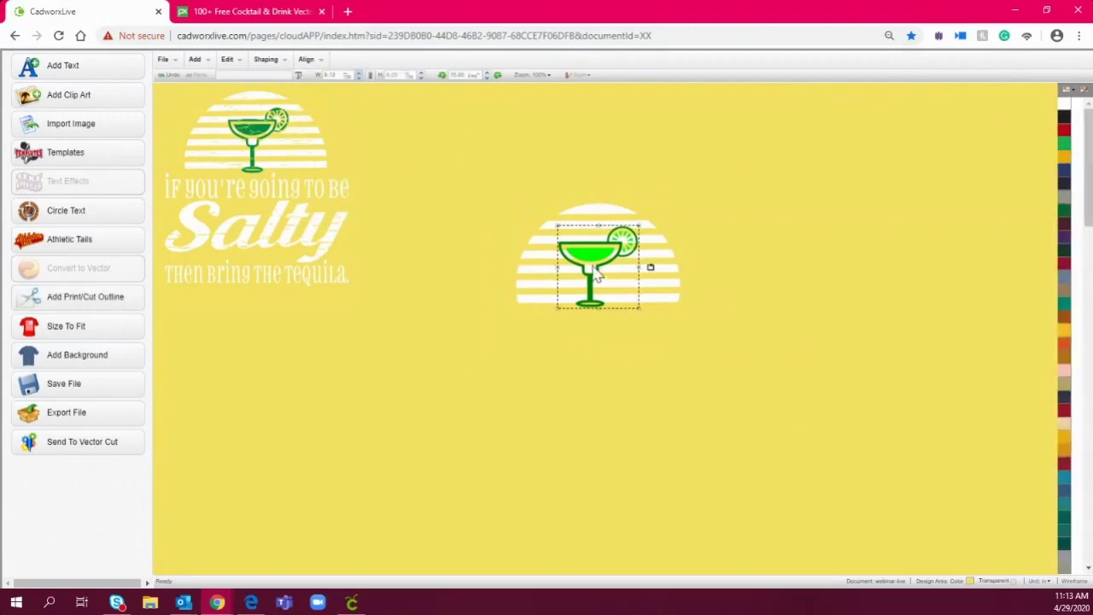
pyautogui.moveTo(589, 292); pyautogui.dragTo(598, 290)
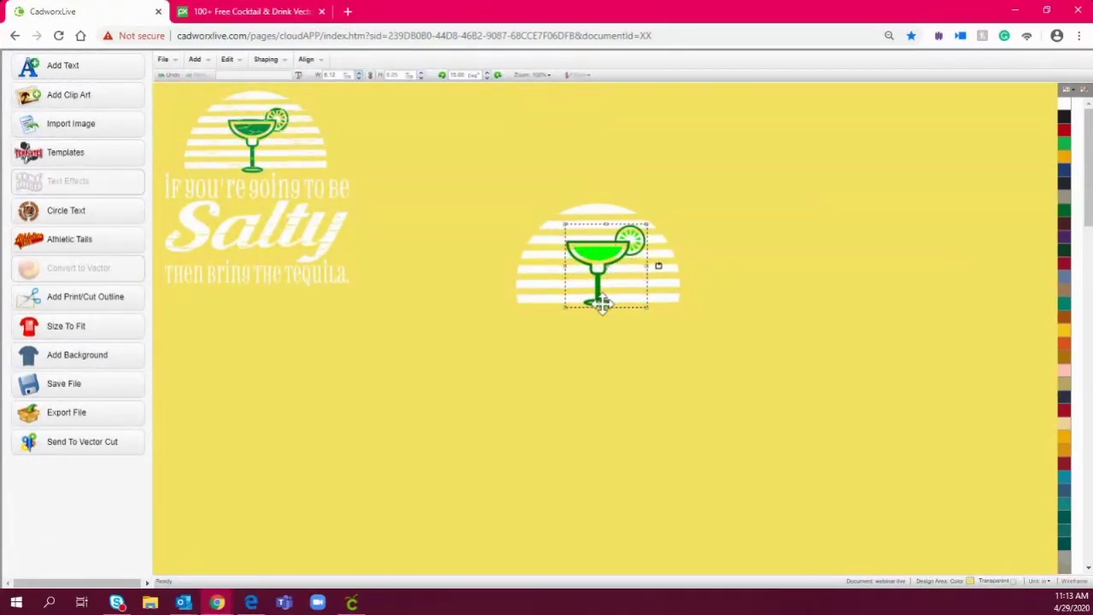
pyautogui.click(743, 304)
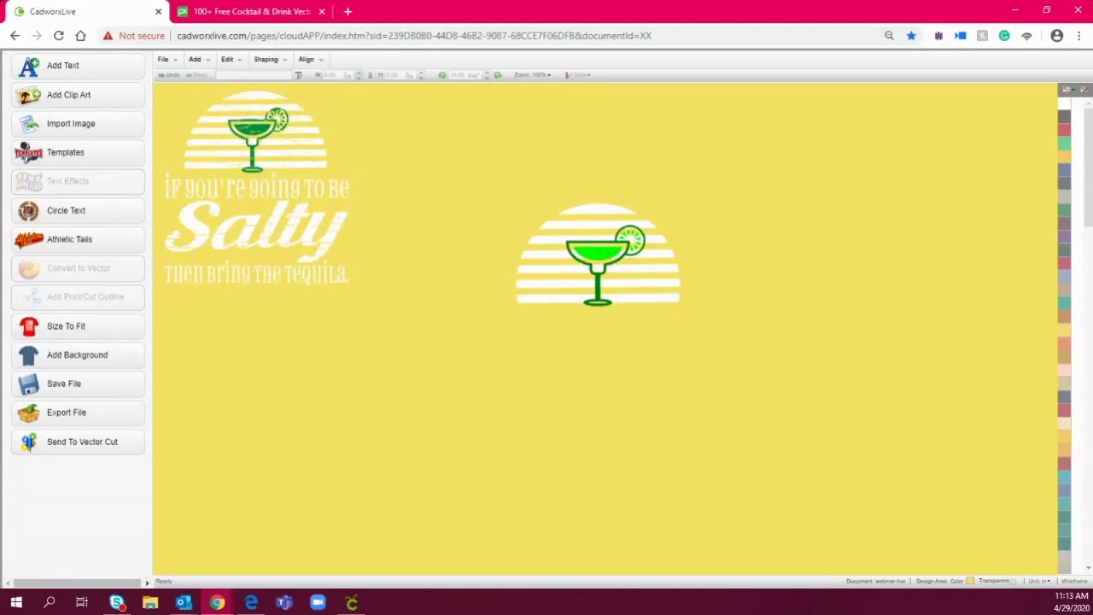
# Step: Start a new text object using the Pharmacy font from the 2020 new category
pyautogui.click(108, 68)
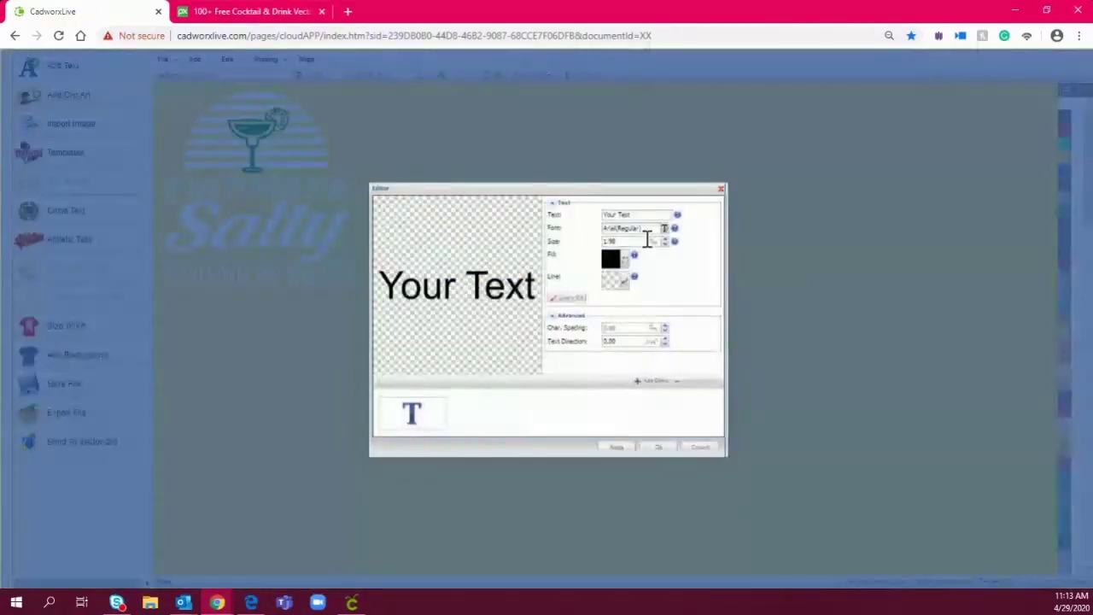
pyautogui.click(643, 229)
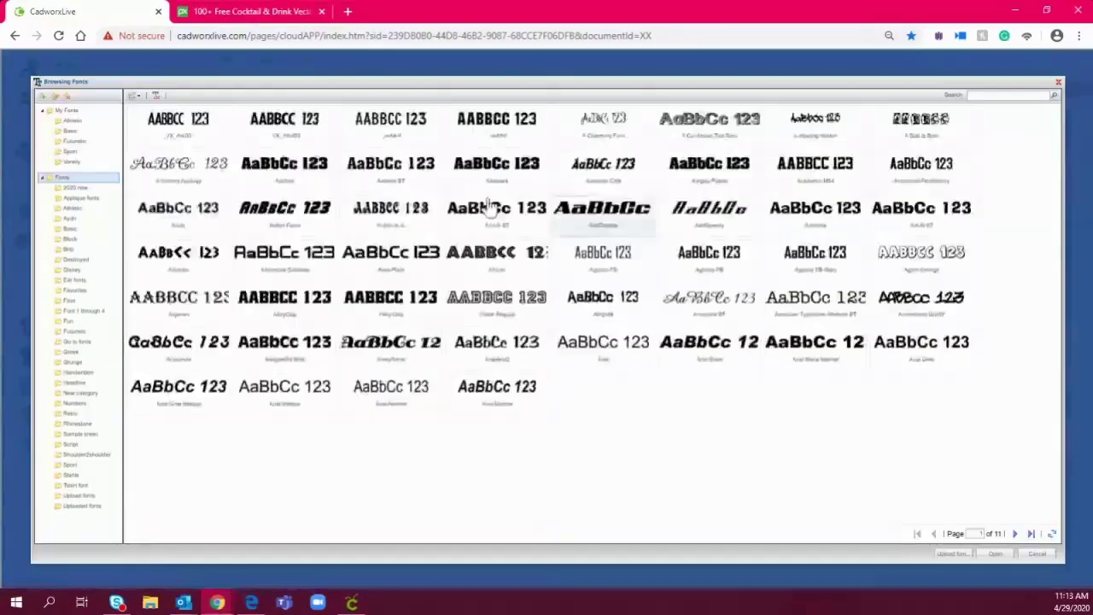
pyautogui.click(96, 188)
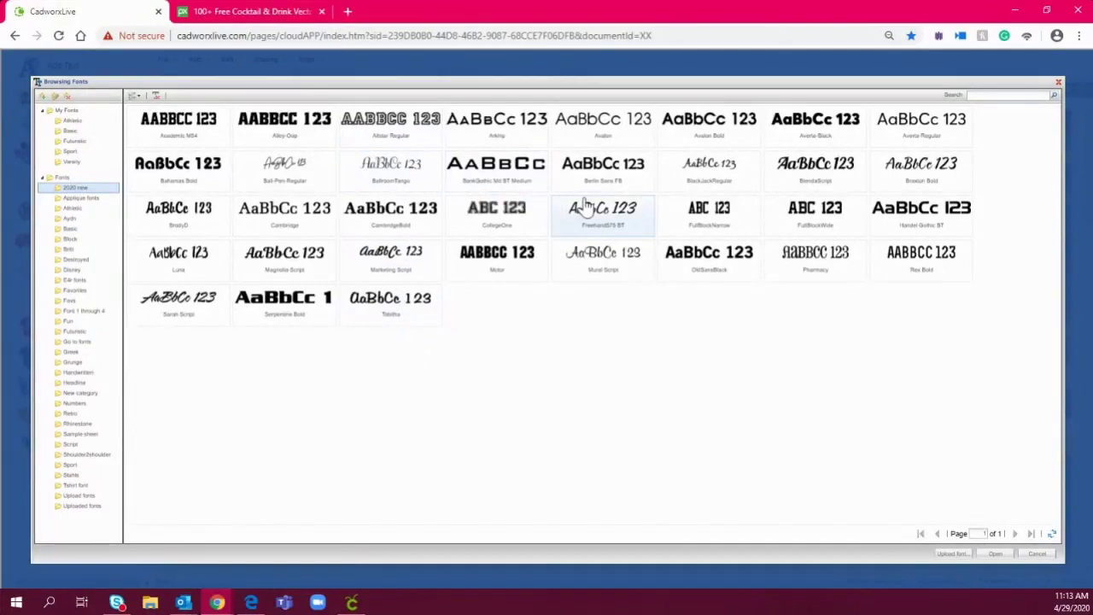
pyautogui.click(820, 270)
pyautogui.doubleClick(820, 269)
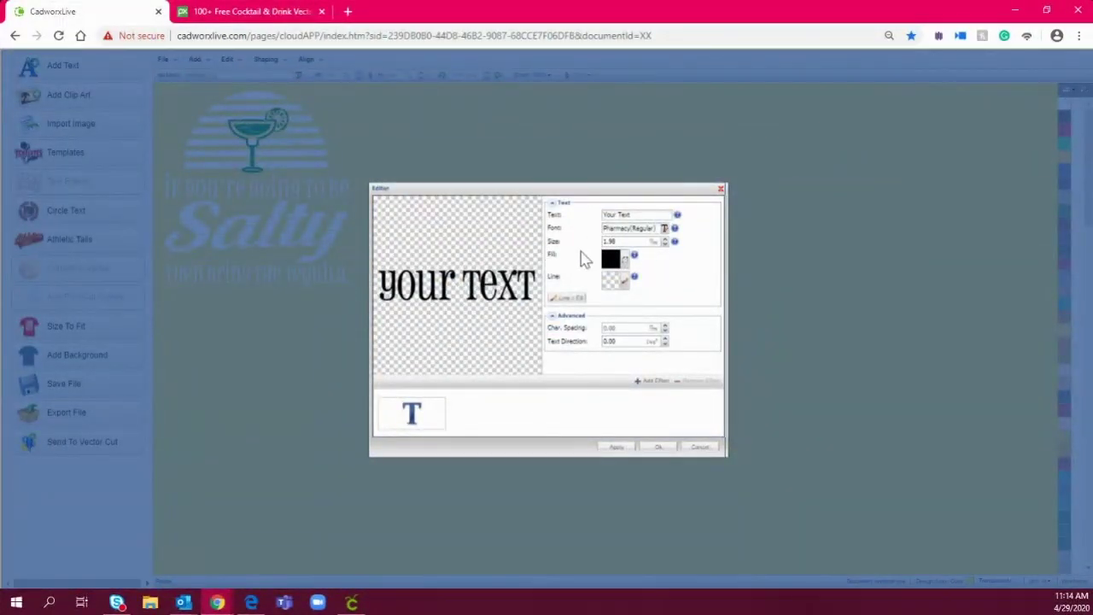
# Step: Enter the text "If you're going to be" and place the lettering just below the striped sun
pyautogui.tripleClick(641, 214)
pyautogui.write("If you're going to e")
pyautogui.press('BackSpace')
pyautogui.write('be')
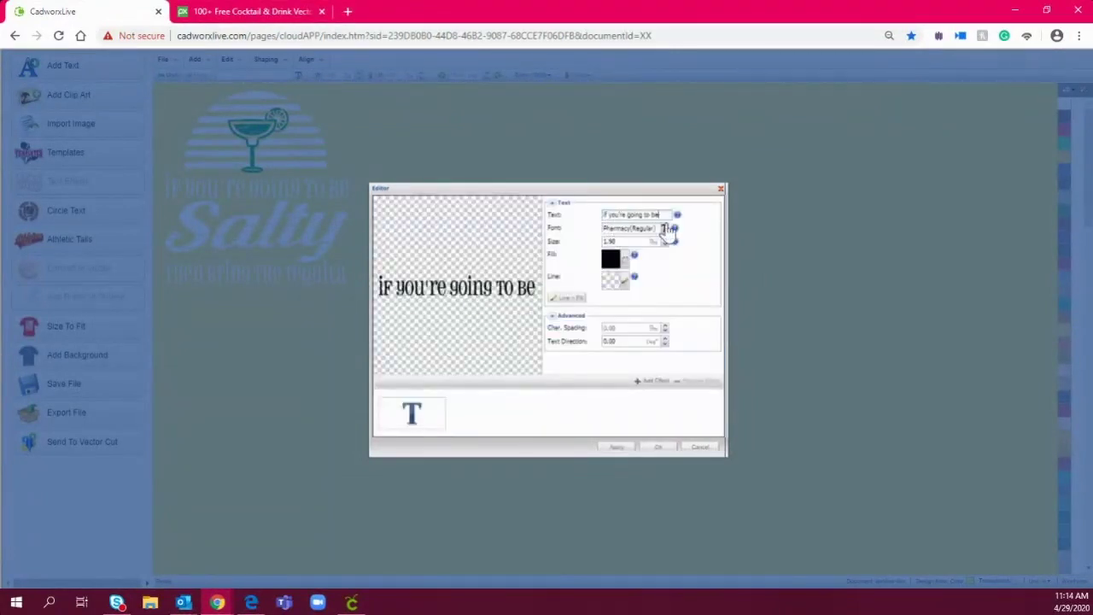
pyautogui.click(659, 448)
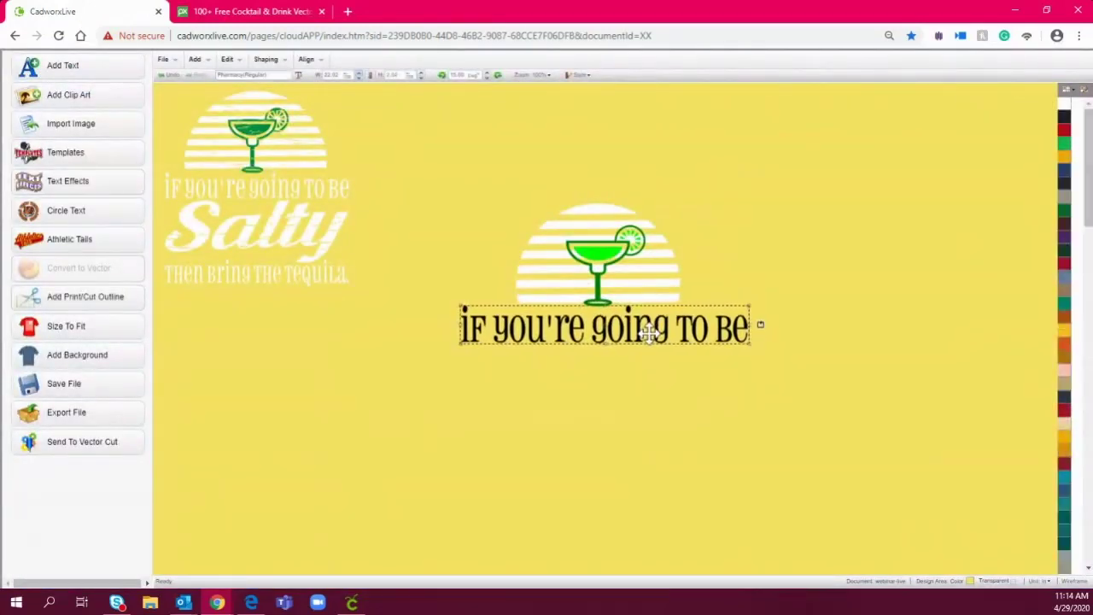
pyautogui.moveTo(647, 333); pyautogui.dragTo(647, 337)
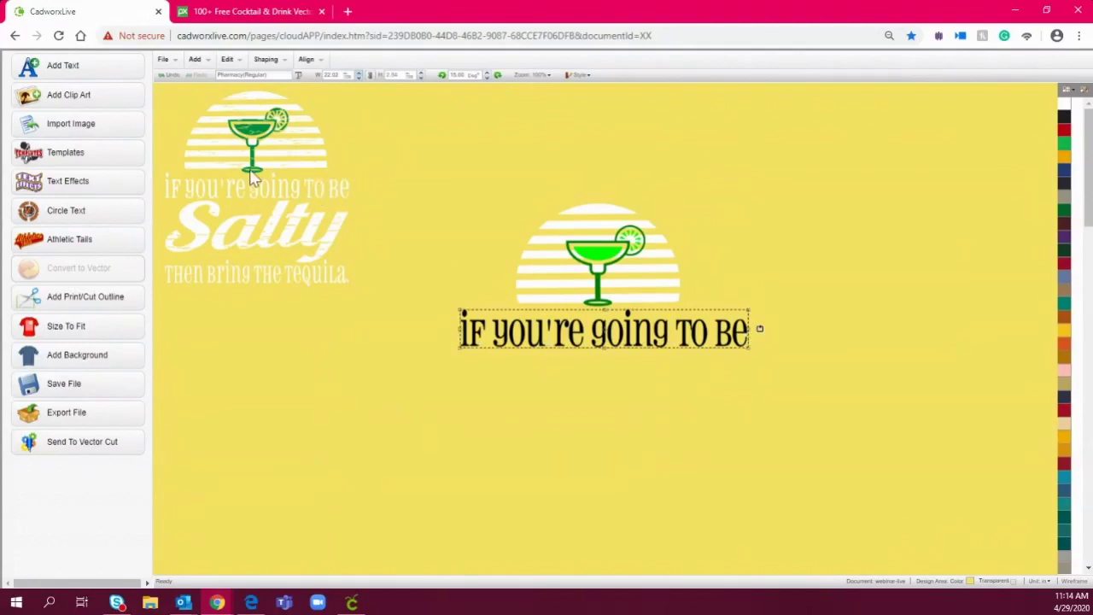
# Step: Compare with the striped sun's width and set the "If you're going to be" lettering to 14 in wide
pyautogui.click(299, 163)
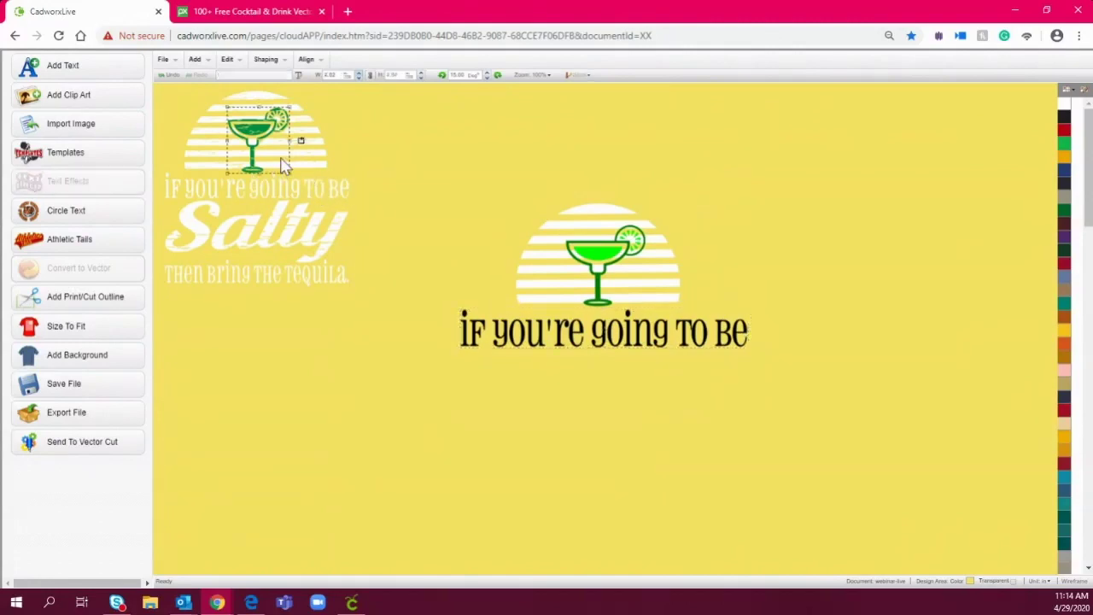
pyautogui.click(395, 162)
pyautogui.click(559, 304)
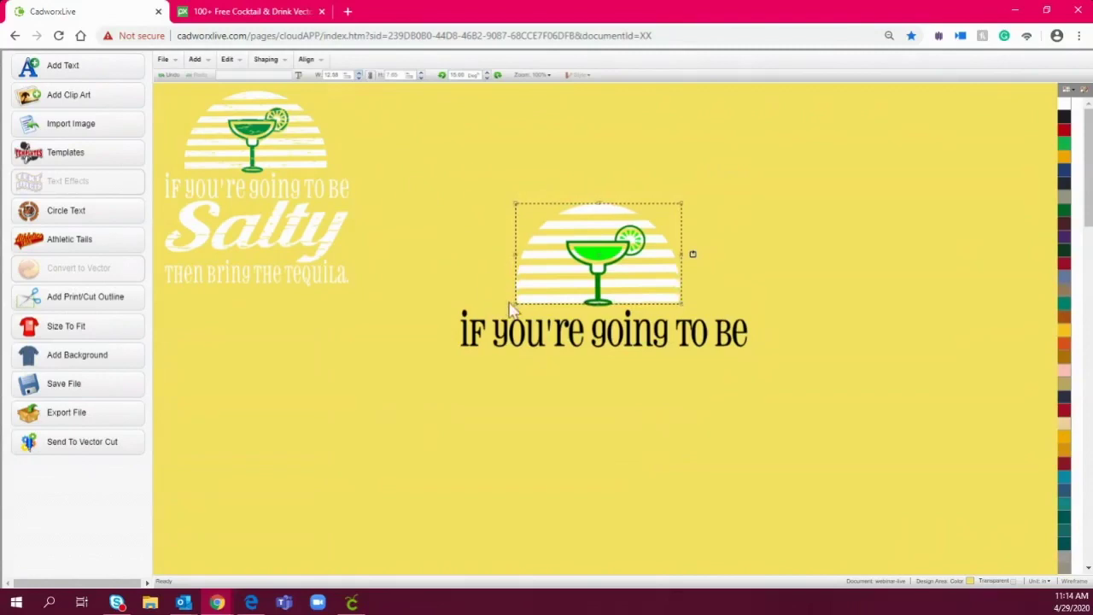
pyautogui.click(534, 340)
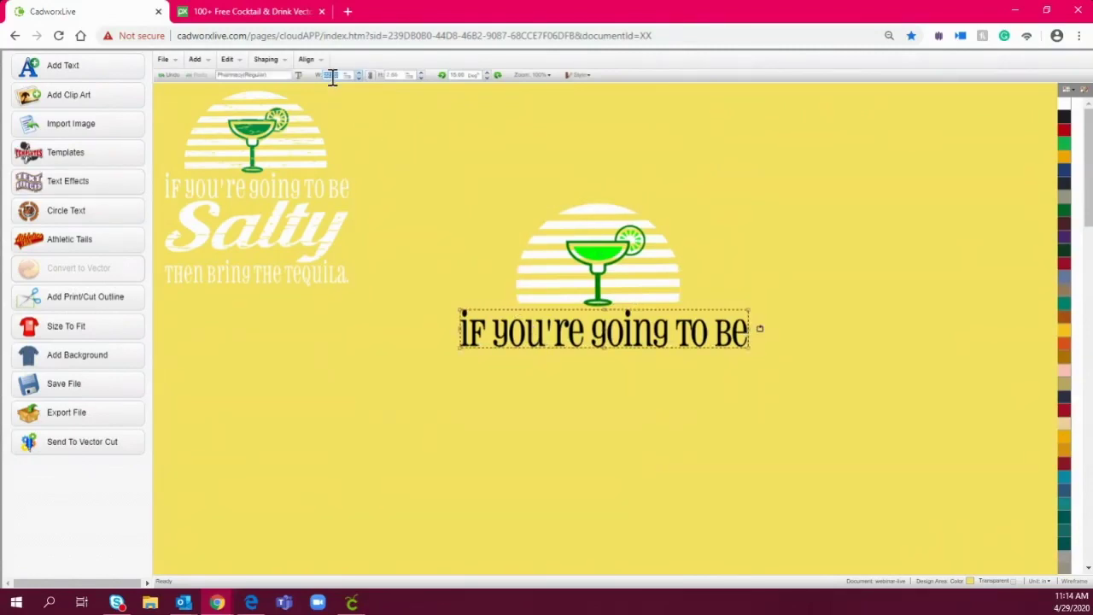
pyautogui.write('14')
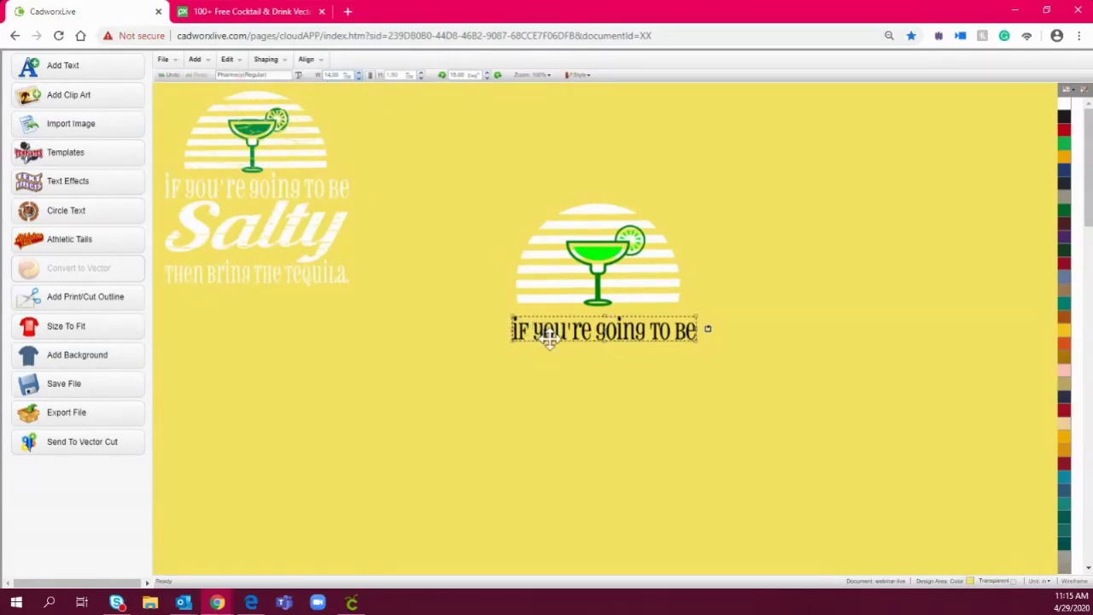
# Step: Enlarge the "If you're going to be" lettering to about 14.9 in wide, tuck it under the sun and color it white
pyautogui.moveTo(509, 345)
pyautogui.mouseDown()
pyautogui.moveTo(458, 349)
pyautogui.moveTo(504, 356)
pyautogui.mouseUp()
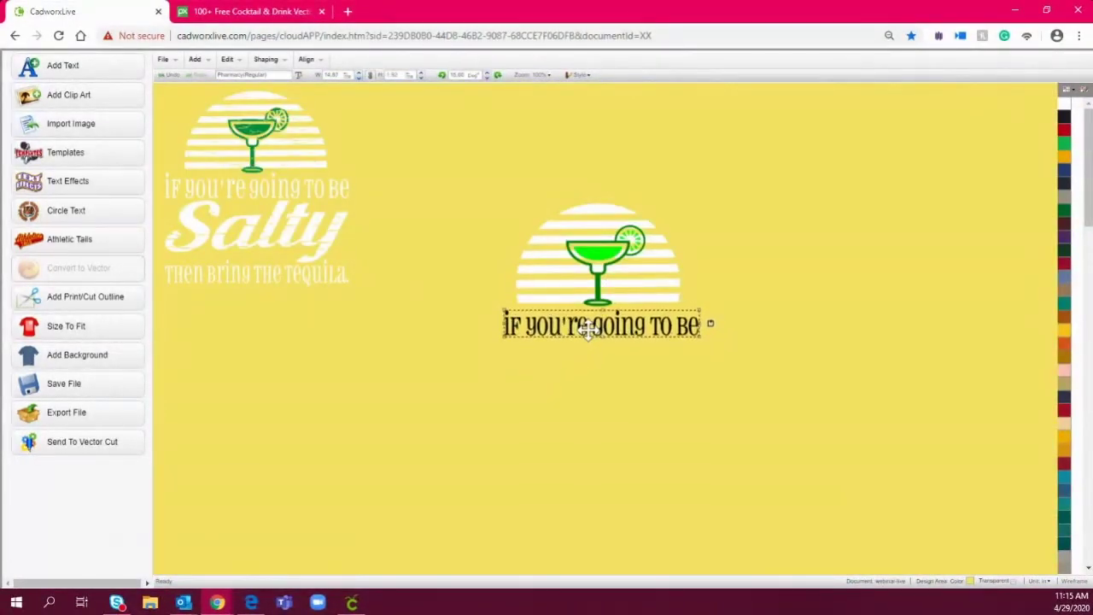
pyautogui.click(1064, 106)
pyautogui.click(737, 268)
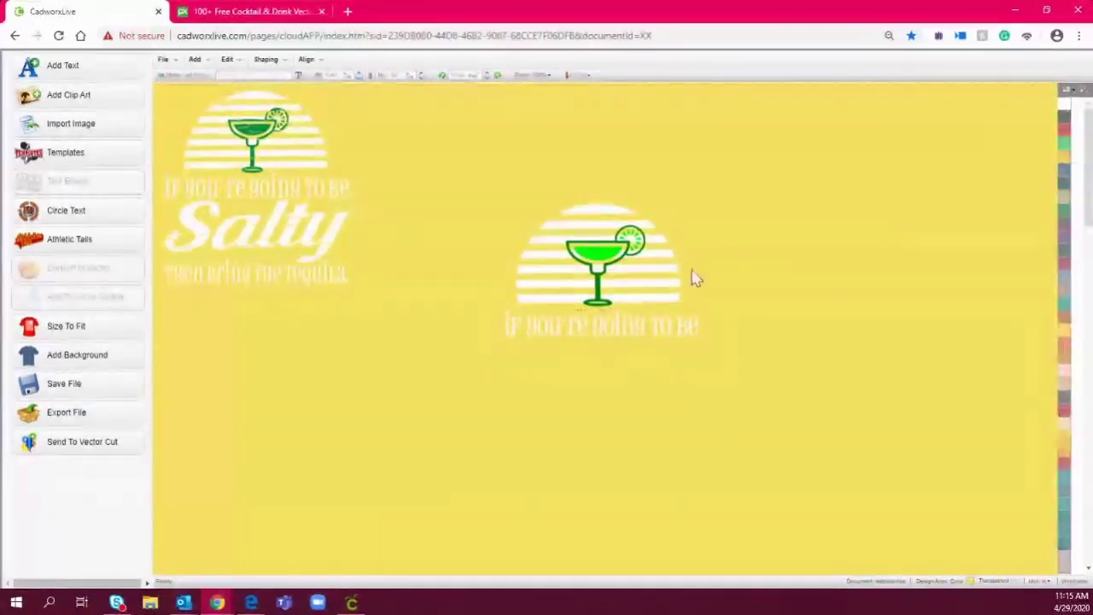
# Step: Create a new text object reading "Salty" in the BlendaScript font from the 2020 new category
pyautogui.click(290, 244)
pyautogui.click(429, 247)
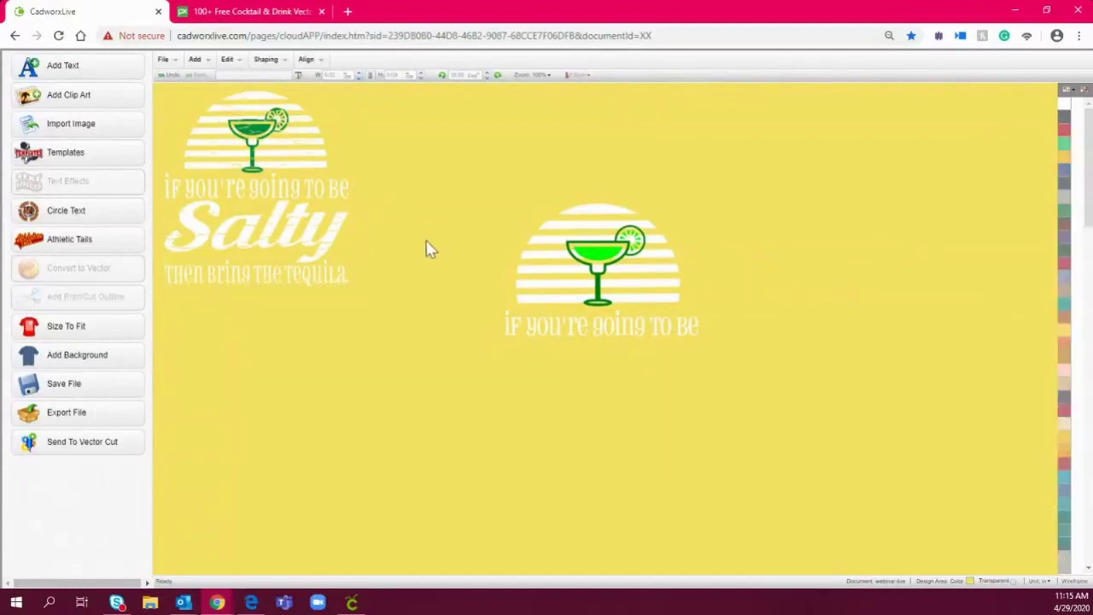
pyautogui.click(72, 73)
pyautogui.tripleClick(641, 214)
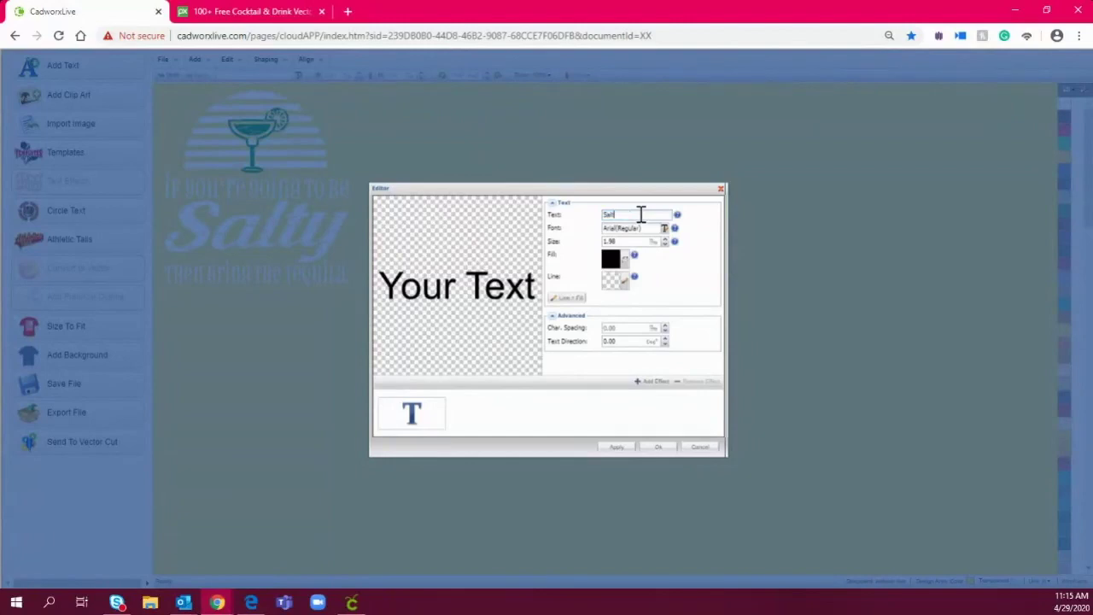
pyautogui.click(647, 229)
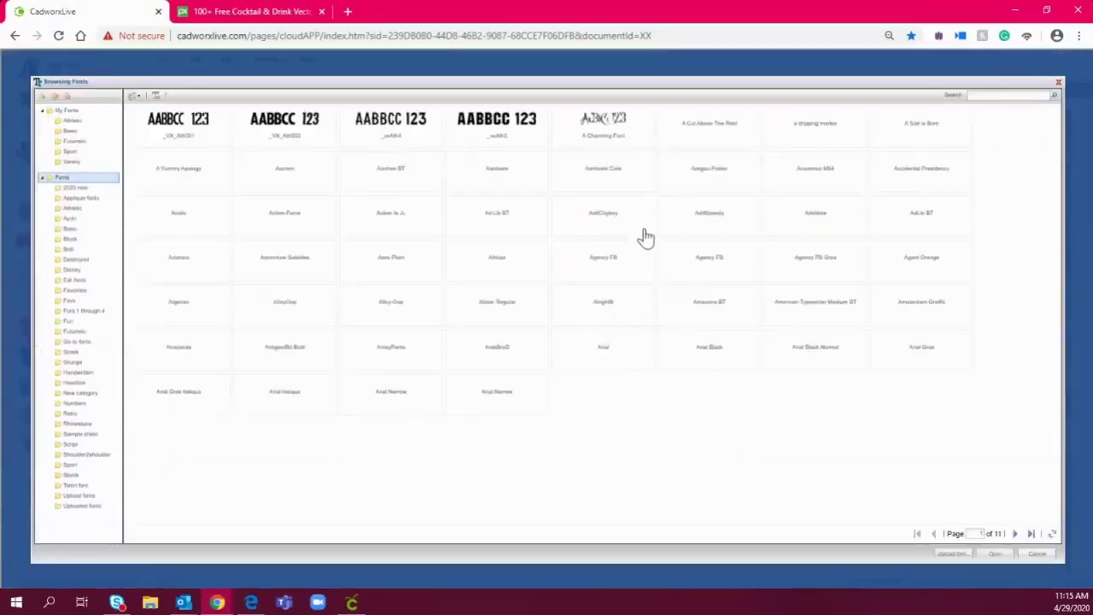
pyautogui.click(88, 188)
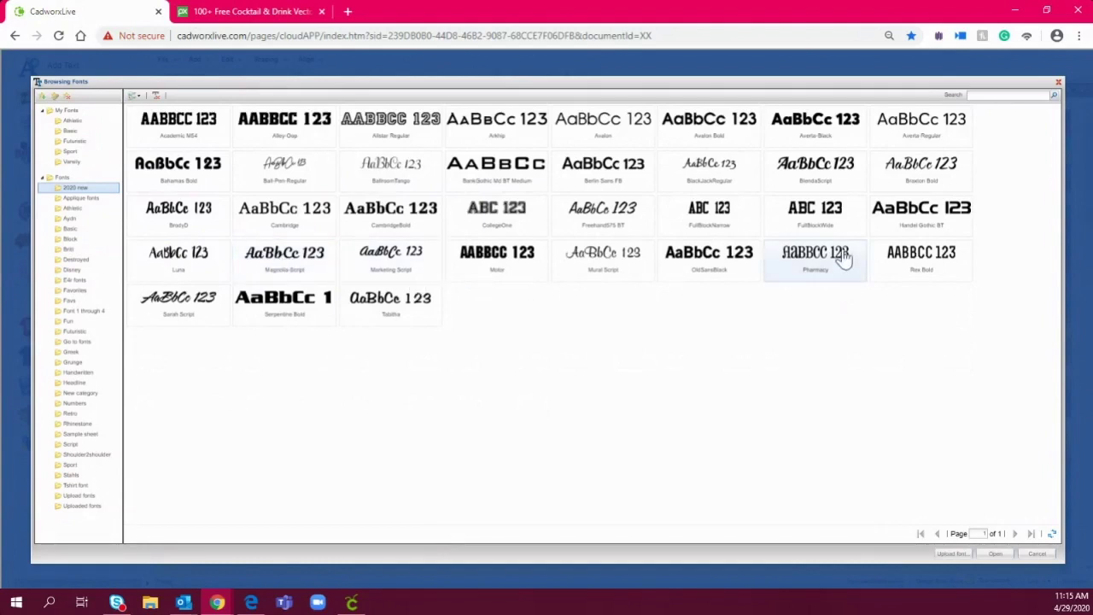
pyautogui.doubleClick(838, 182)
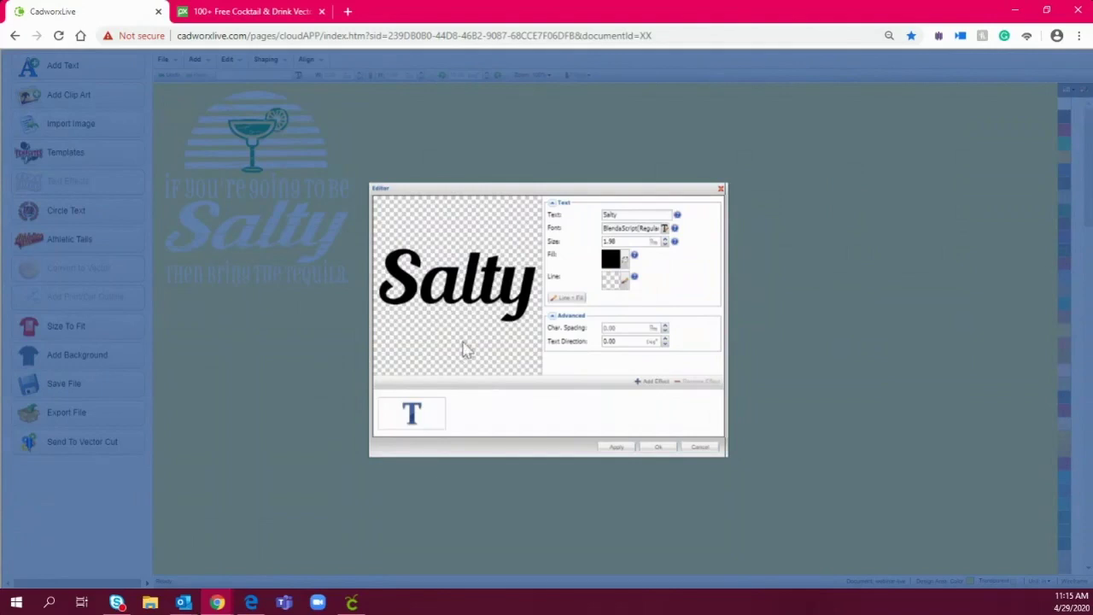
# Step: Add the slanted Envelope effect to the "Salty" text and place it on the canvas
pyautogui.click(658, 382)
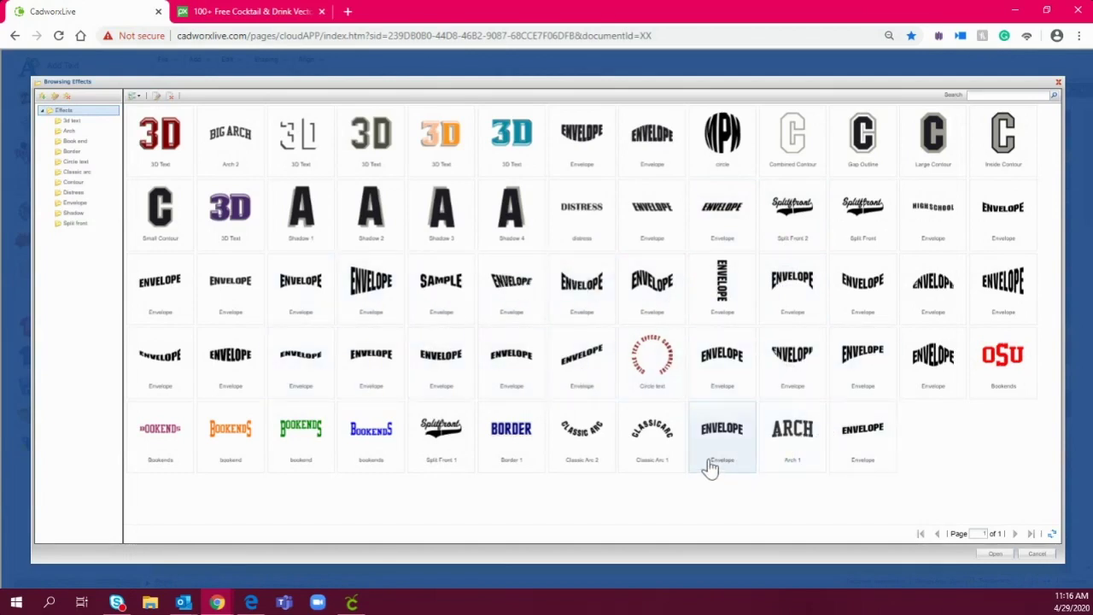
pyautogui.doubleClick(731, 232)
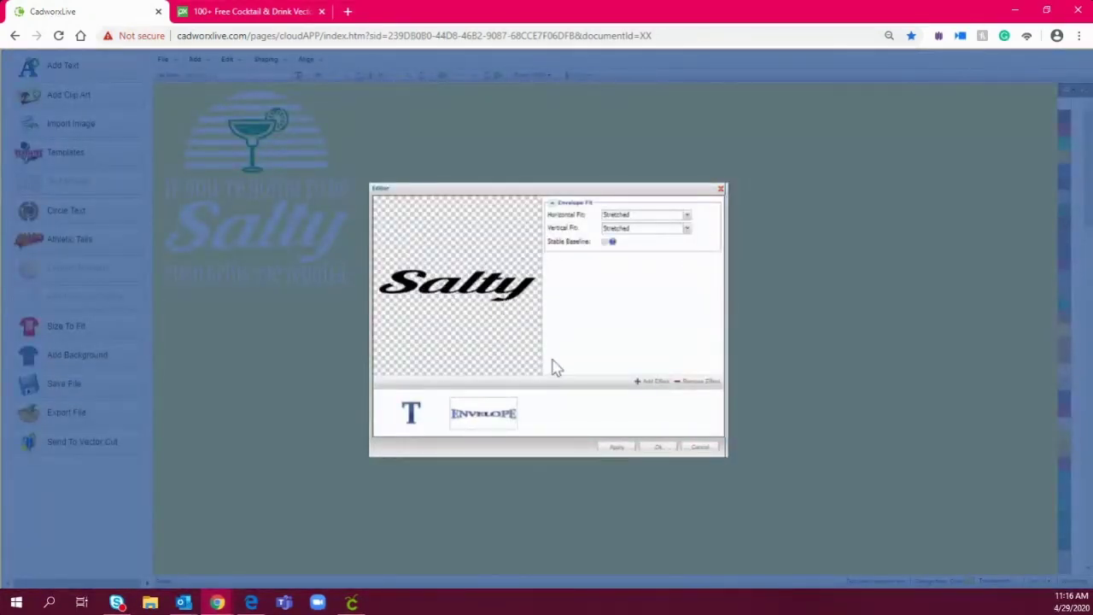
pyautogui.click(650, 449)
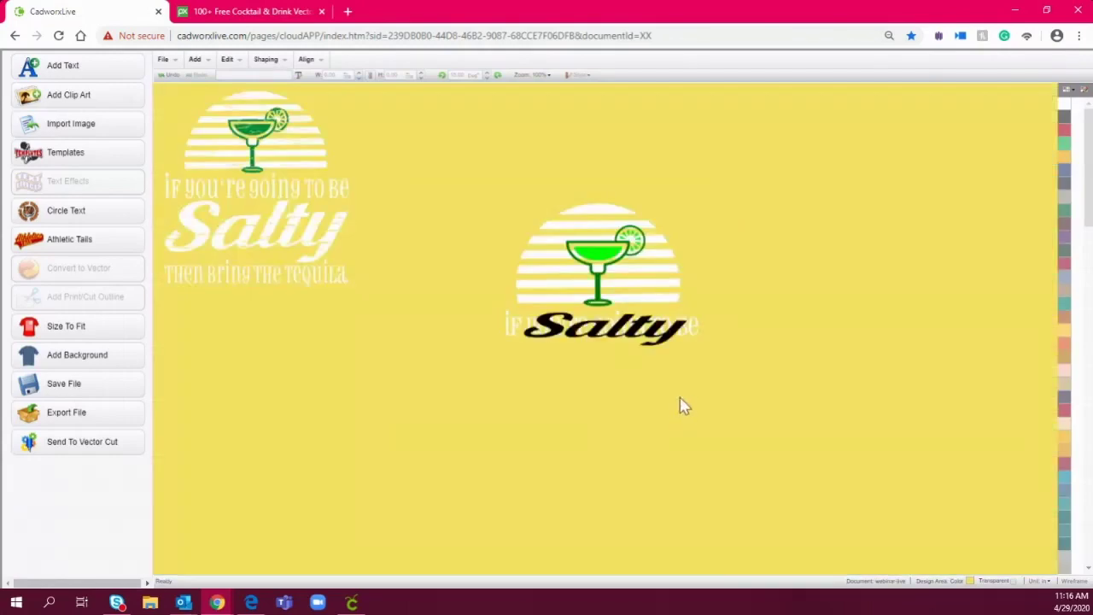
# Step: Place the "Salty" lettering directly under the "If you're going to be" line, enlarge it to about 13.5 in wide and color it white
pyautogui.moveTo(616, 340); pyautogui.dragTo(595, 415)
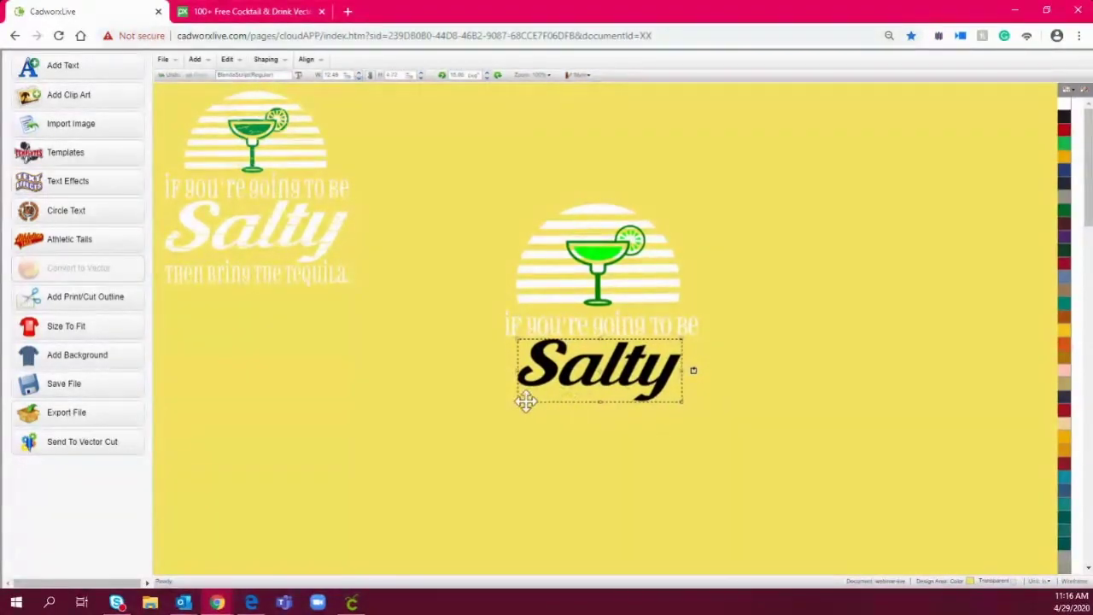
pyautogui.moveTo(519, 405); pyautogui.dragTo(515, 412)
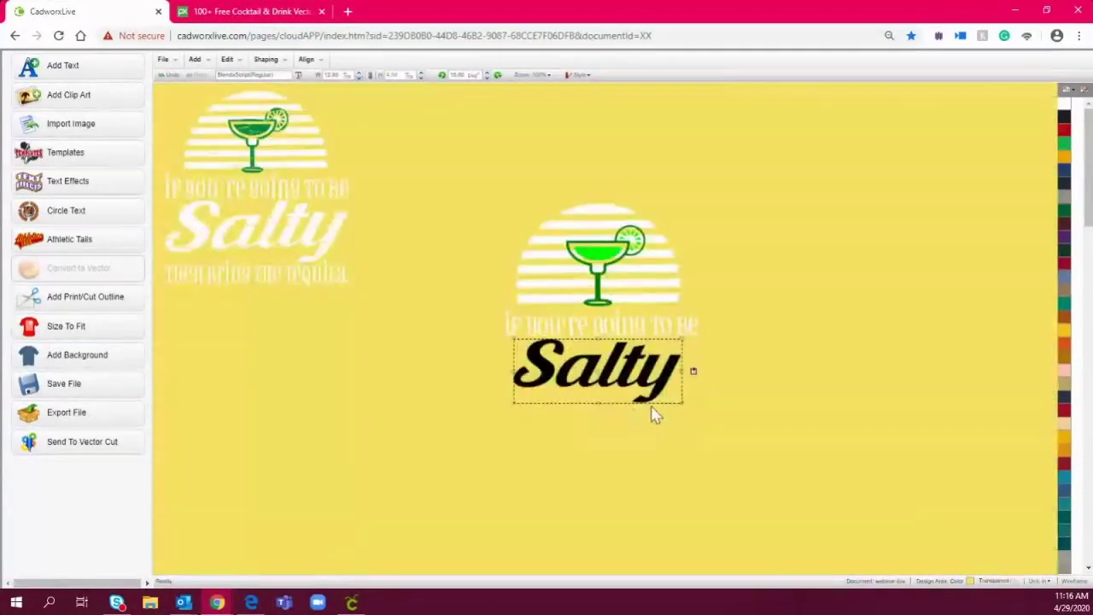
pyautogui.moveTo(682, 406); pyautogui.dragTo(692, 411)
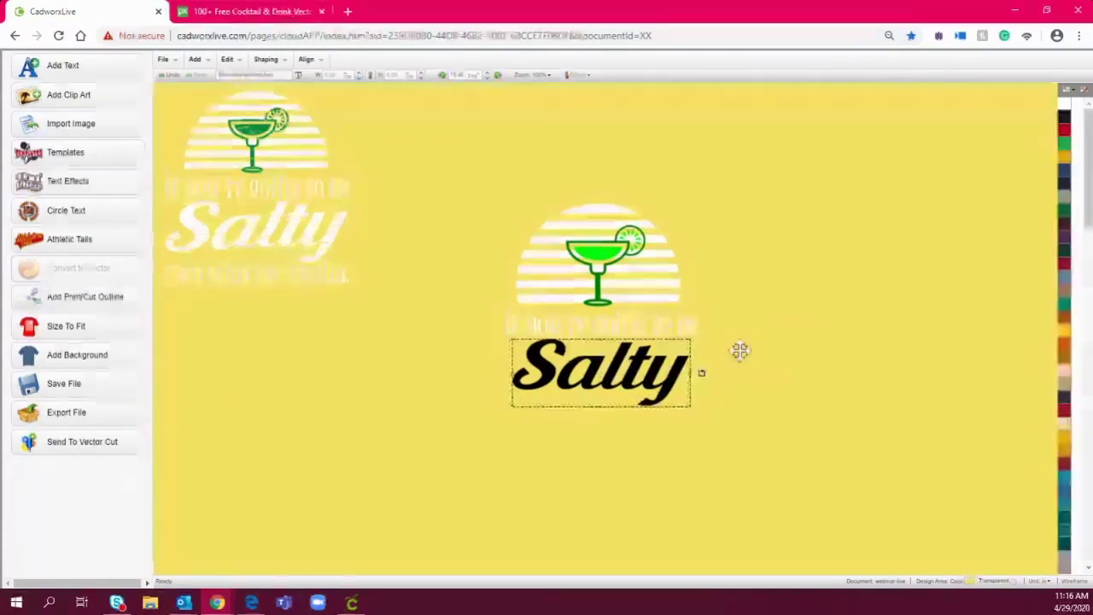
pyautogui.click(1066, 112)
pyautogui.click(865, 246)
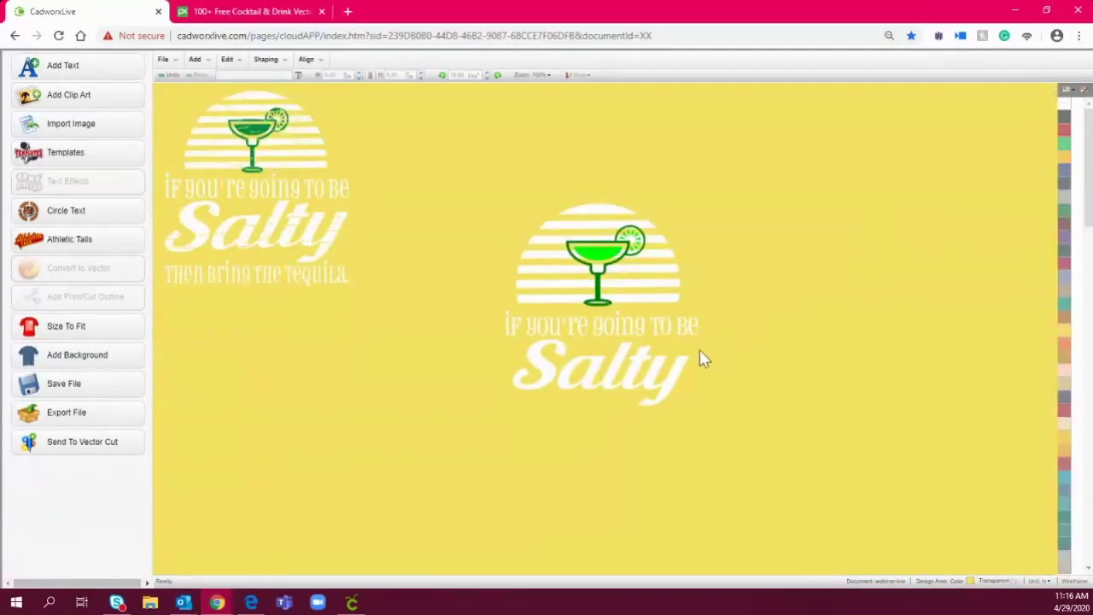
pyautogui.click(666, 372)
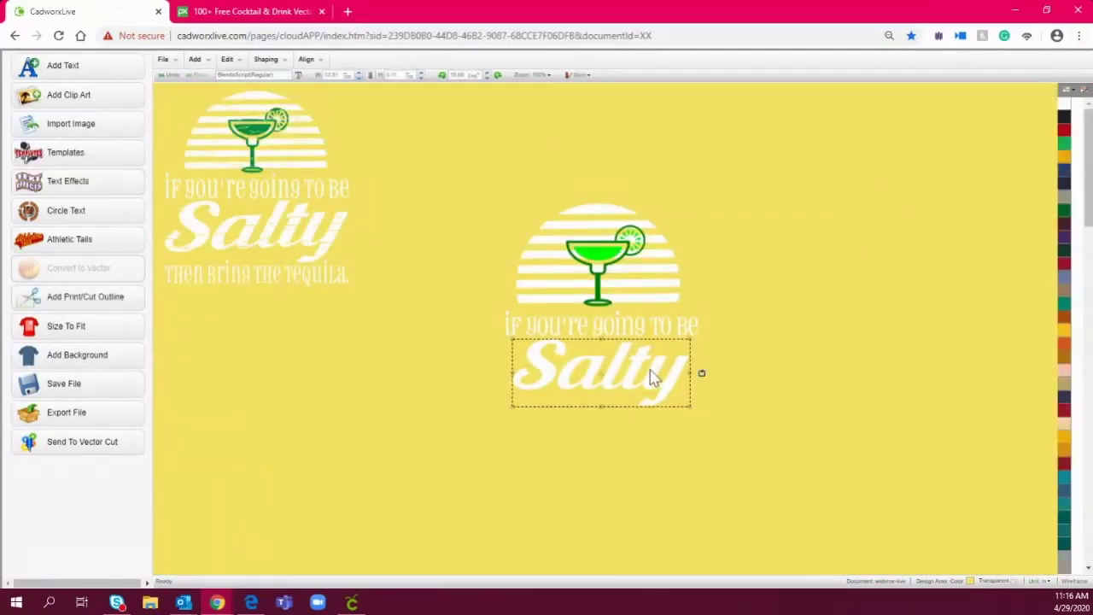
pyautogui.click(790, 236)
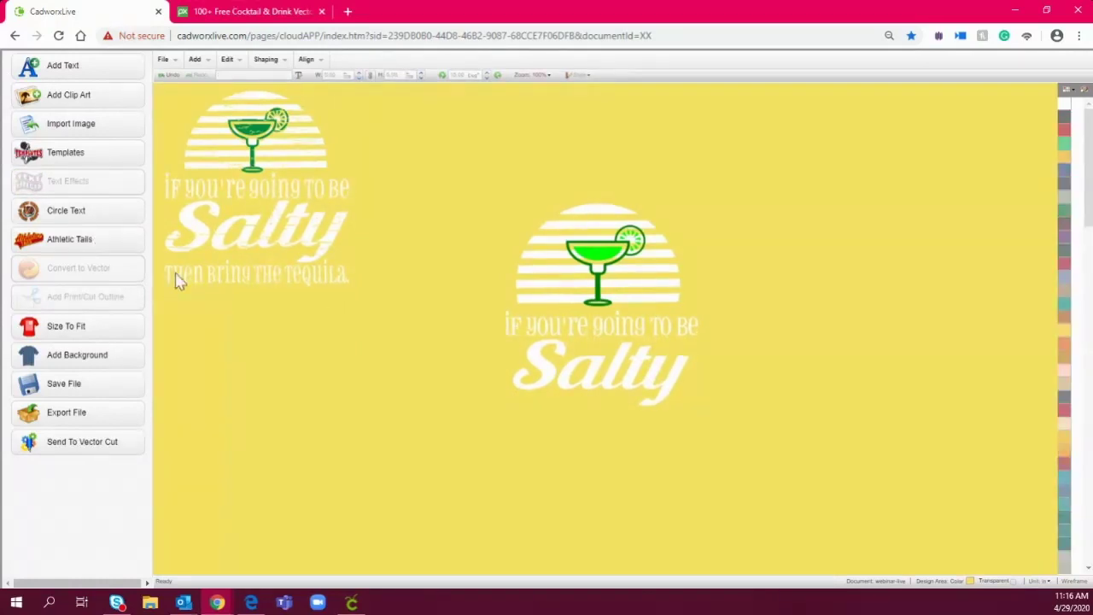
# Step: Duplicate the "If you're going to be" line below "Salty" and change the copy's text to "then bring the tequila."
pyautogui.click(562, 342)
pyautogui.hotkey('ctrl', 'v')
pyautogui.moveTo(621, 338); pyautogui.dragTo(608, 420)
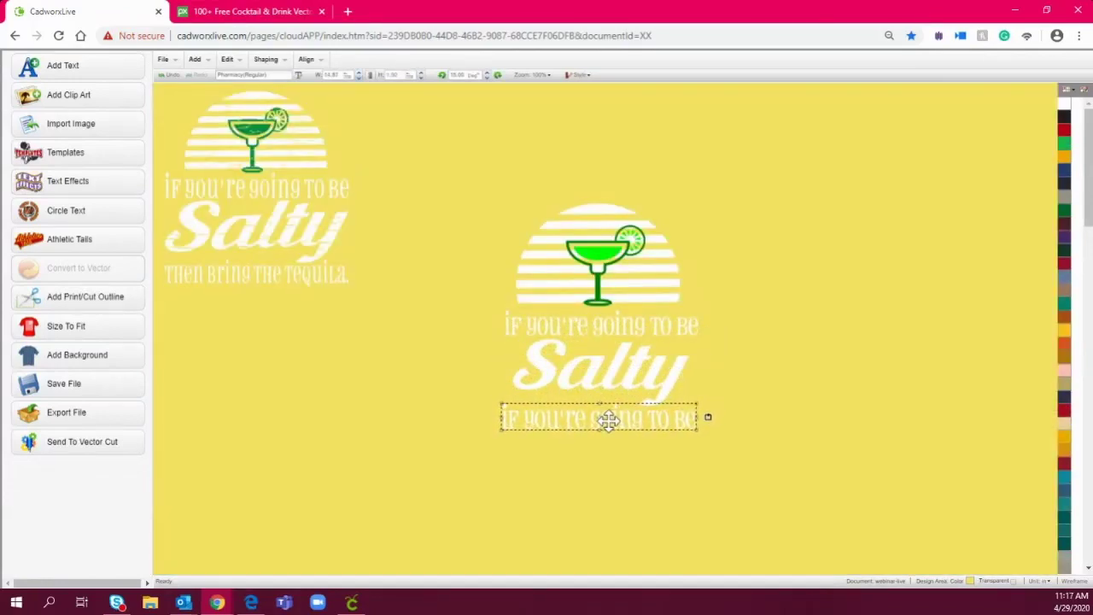
pyautogui.doubleClick(608, 419)
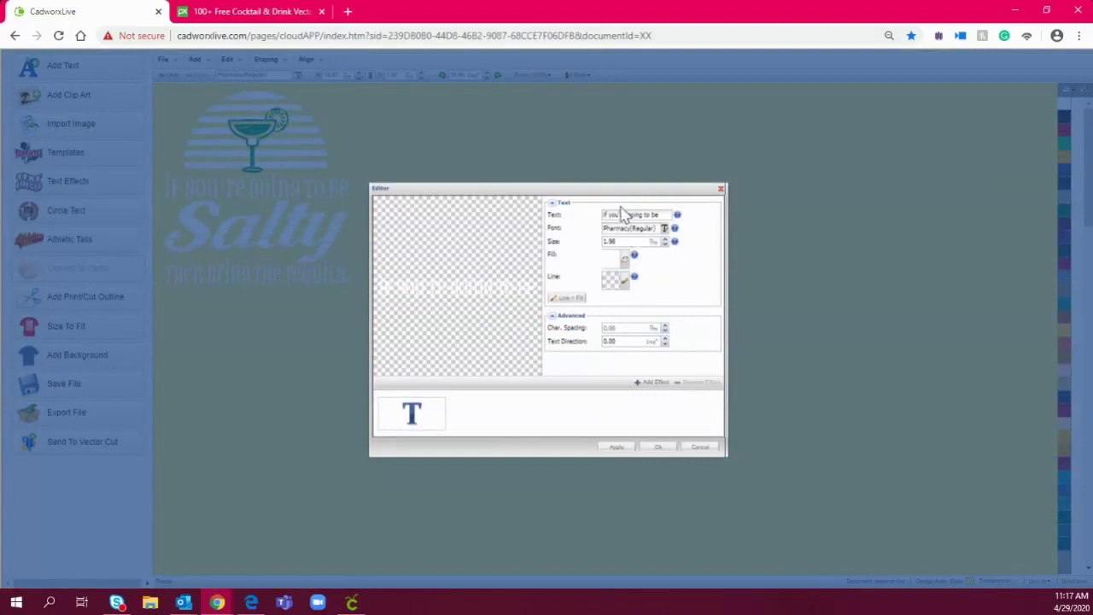
pyautogui.tripleClick(623, 215)
pyautogui.write('then bring the tequila.')
pyautogui.click(660, 454)
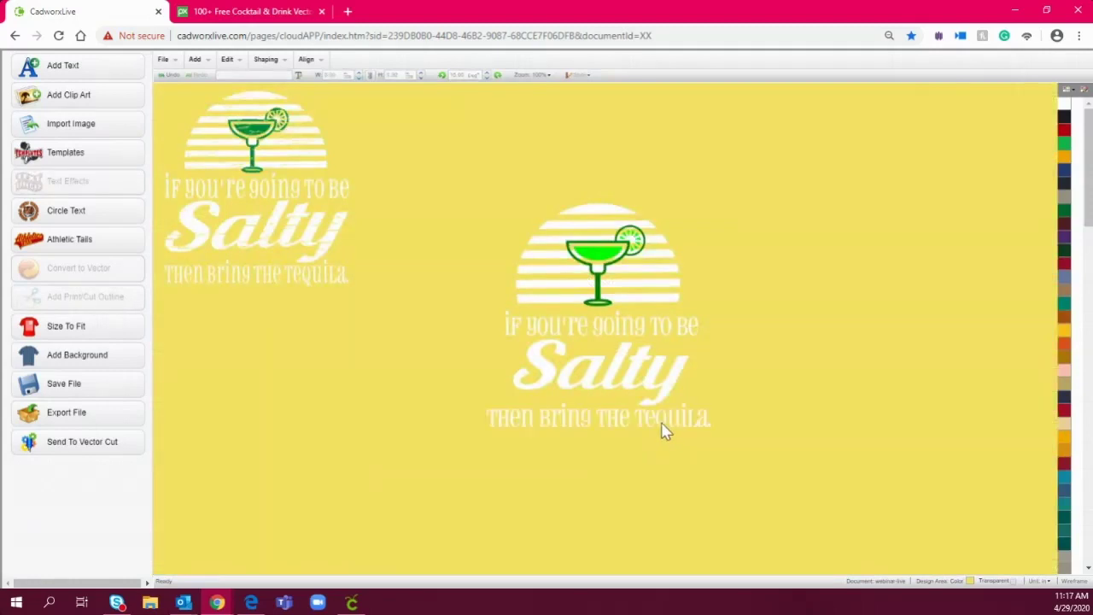
# Step: Match the "then bring the tequila." line to the first text line by setting its width to 14.87 in
pyautogui.click(646, 425)
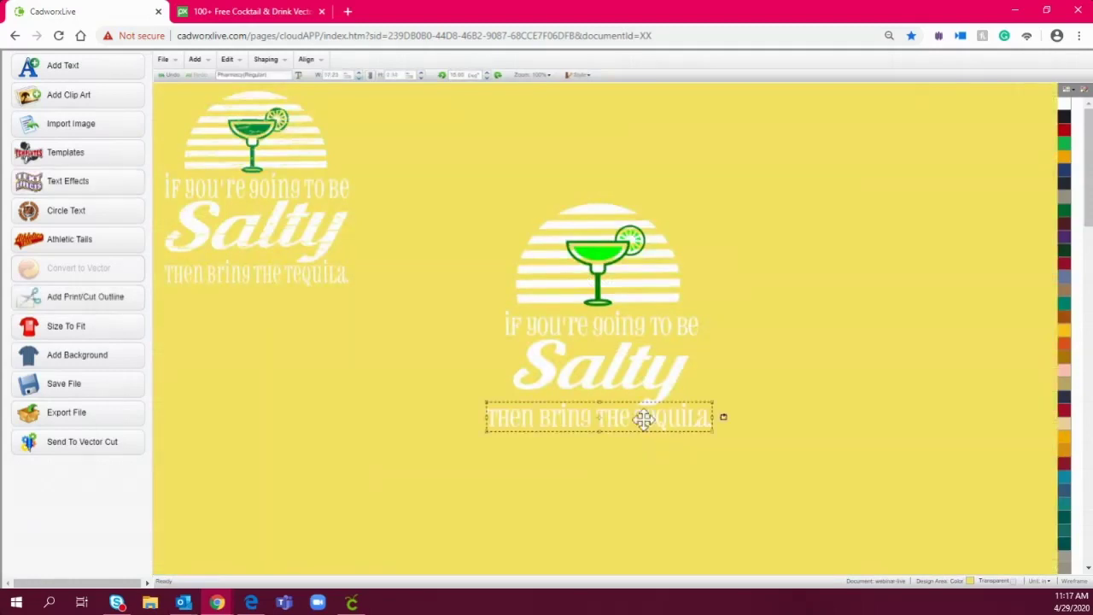
pyautogui.click(610, 332)
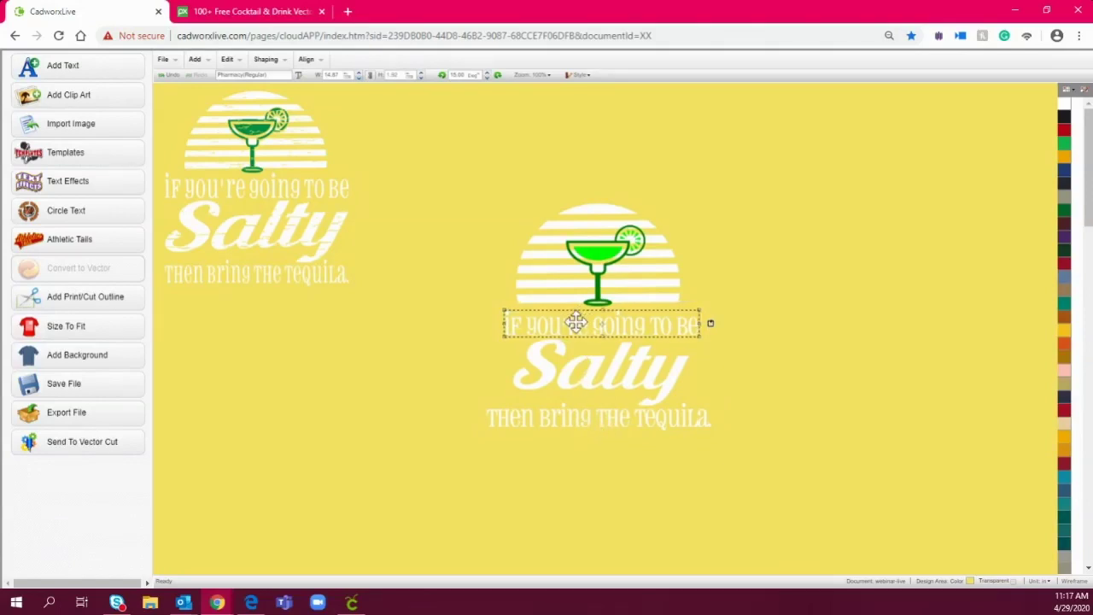
pyautogui.click(595, 427)
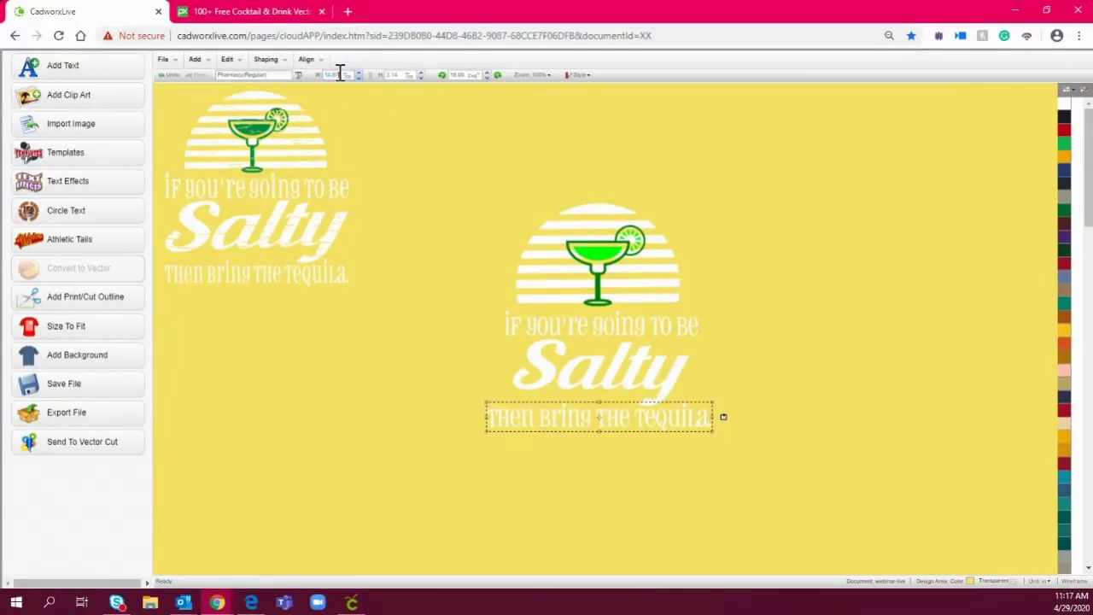
pyautogui.press('Return')
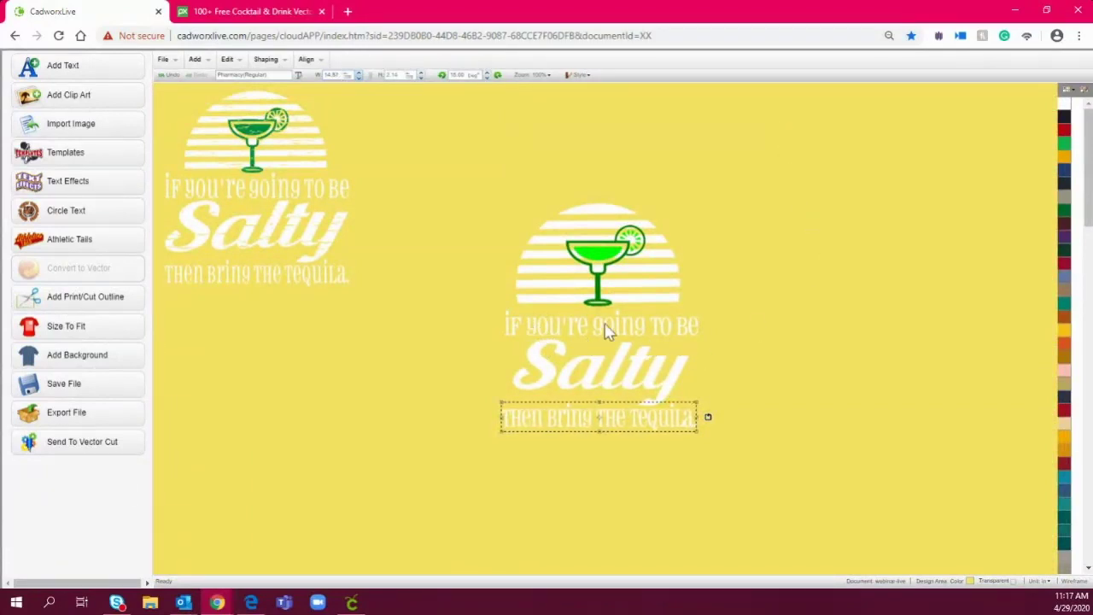
pyautogui.click(728, 430)
# Step: Center the three text lines on each other and nudge them slightly up toward the sun
pyautogui.moveTo(741, 473); pyautogui.dragTo(459, 307)
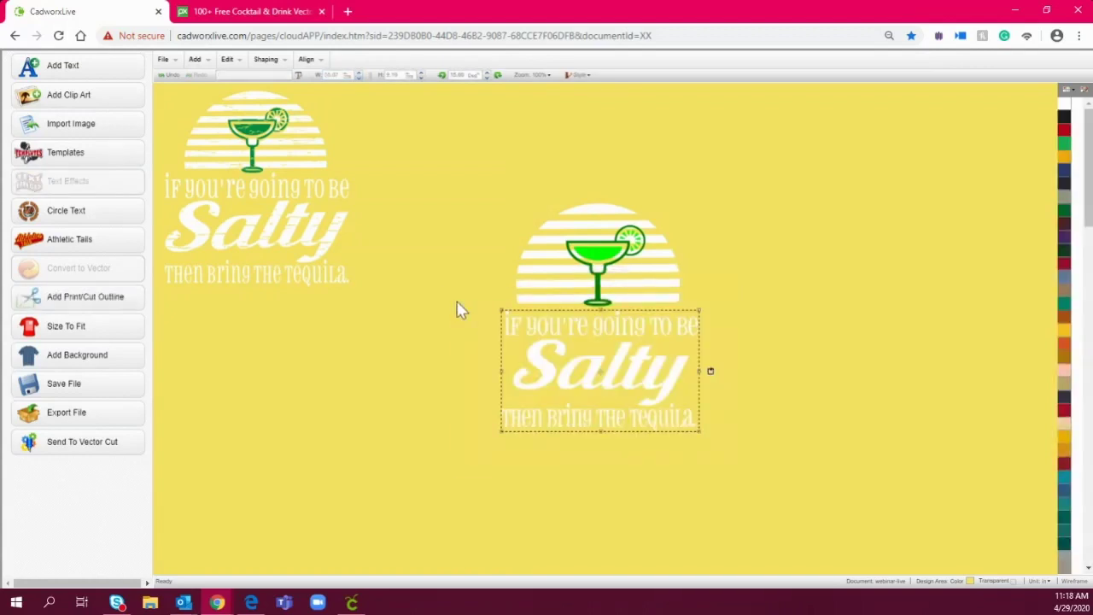
pyautogui.click(305, 62)
pyautogui.click(339, 102)
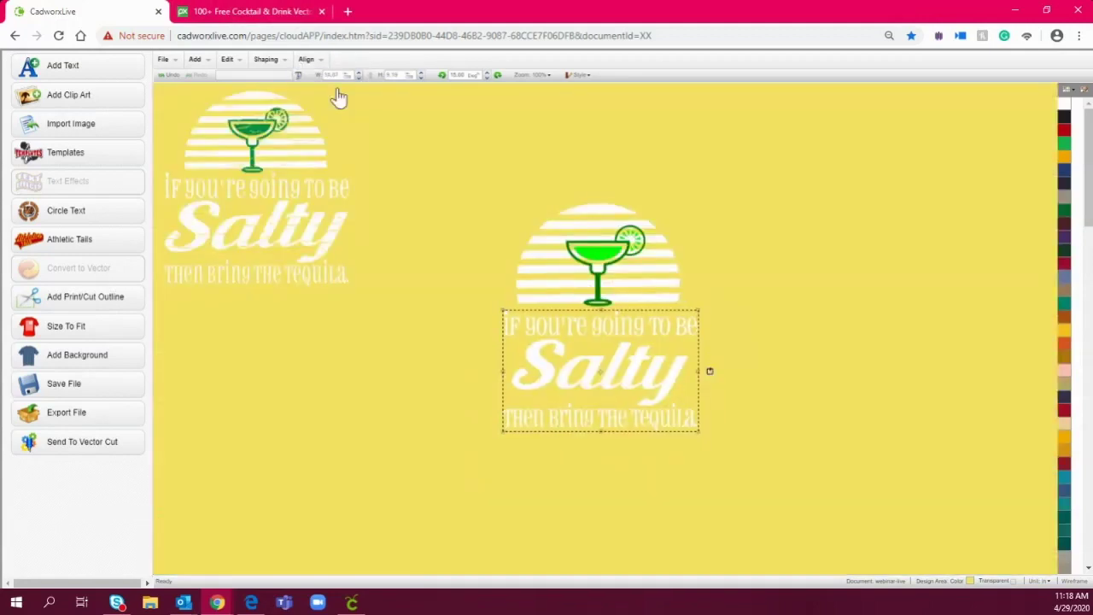
pyautogui.moveTo(595, 355); pyautogui.dragTo(595, 352)
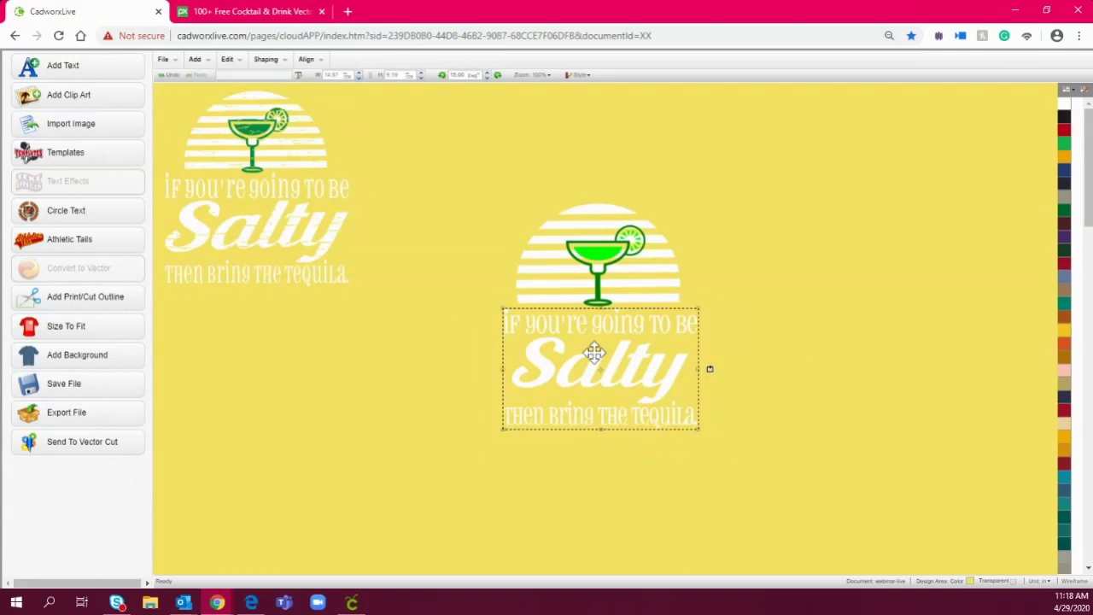
pyautogui.click(728, 326)
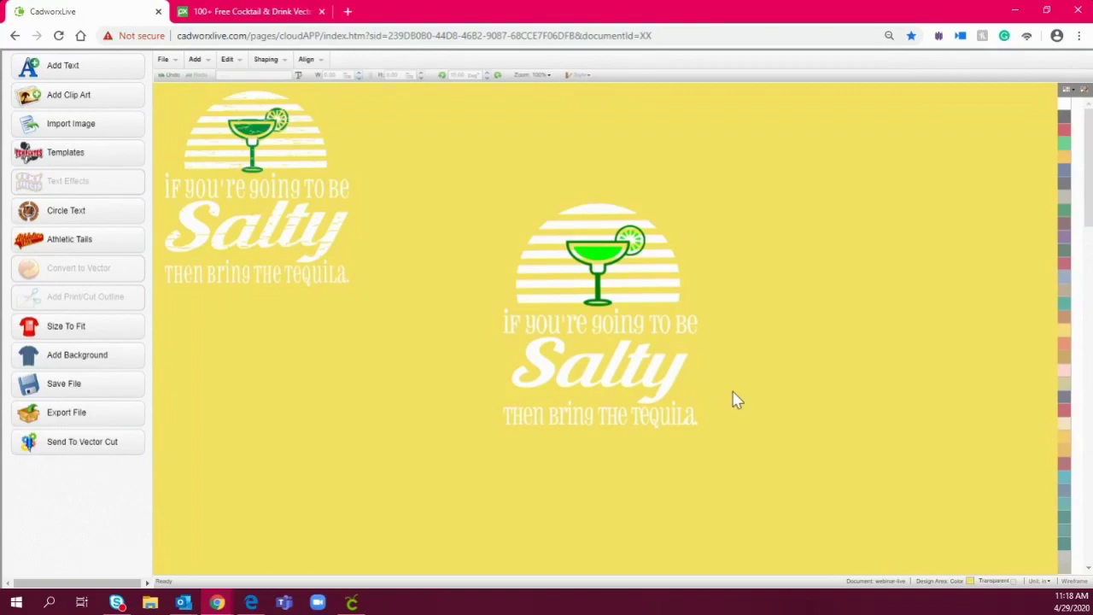
# Step: Recolor the bright green areas of the large margarita in dark green
pyautogui.click(613, 262)
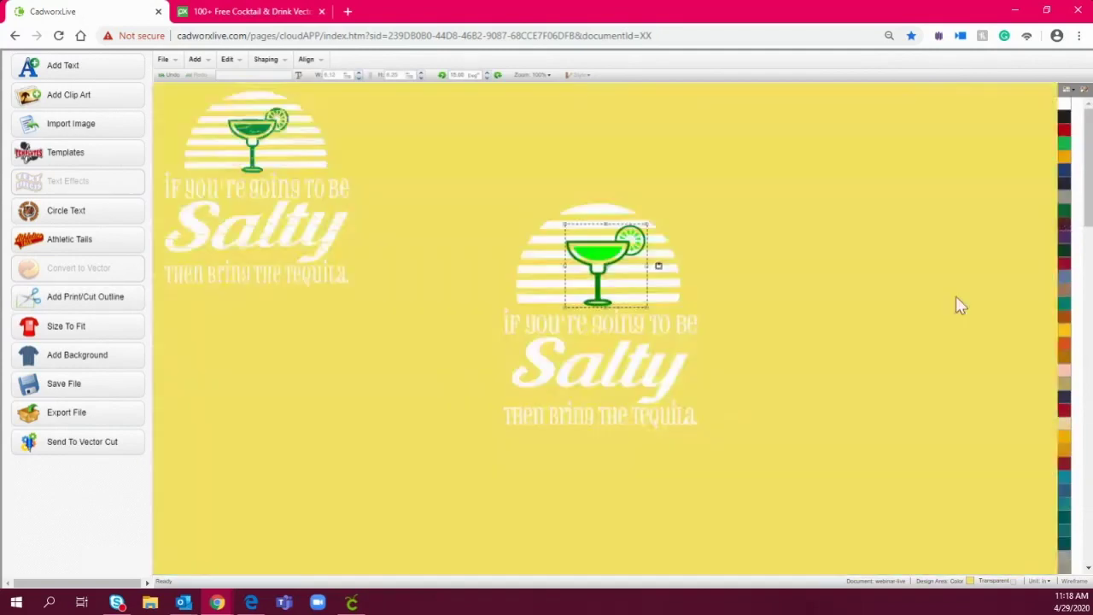
pyautogui.click(910, 307)
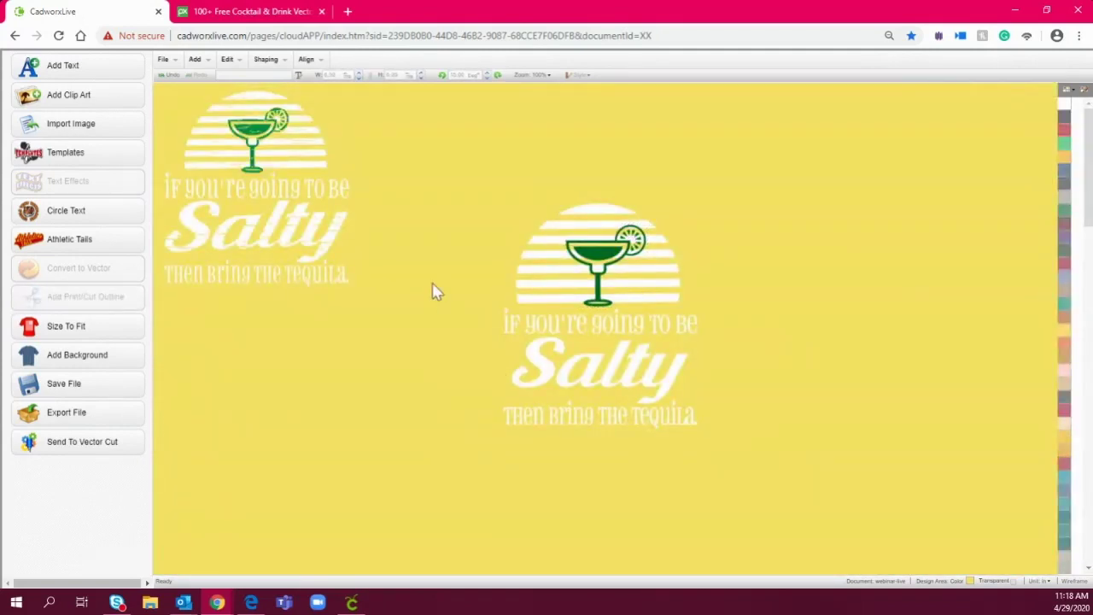
# Step: Add the saved Distress Vector design from the Distressed overlay folder to the current design and place it beside the new artwork
pyautogui.click(167, 62)
pyautogui.click(175, 88)
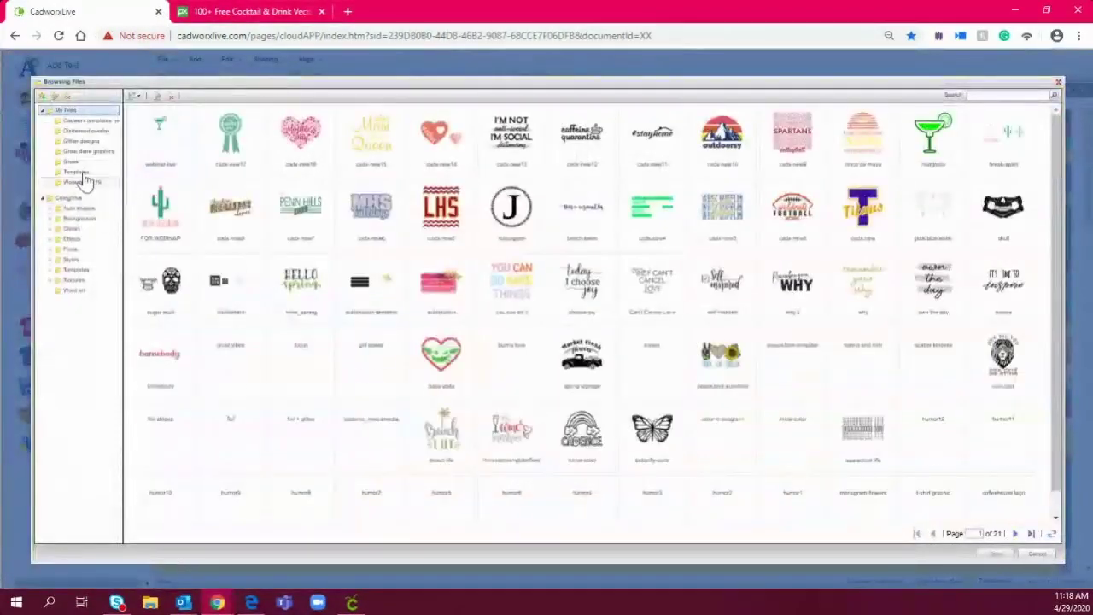
pyautogui.click(111, 134)
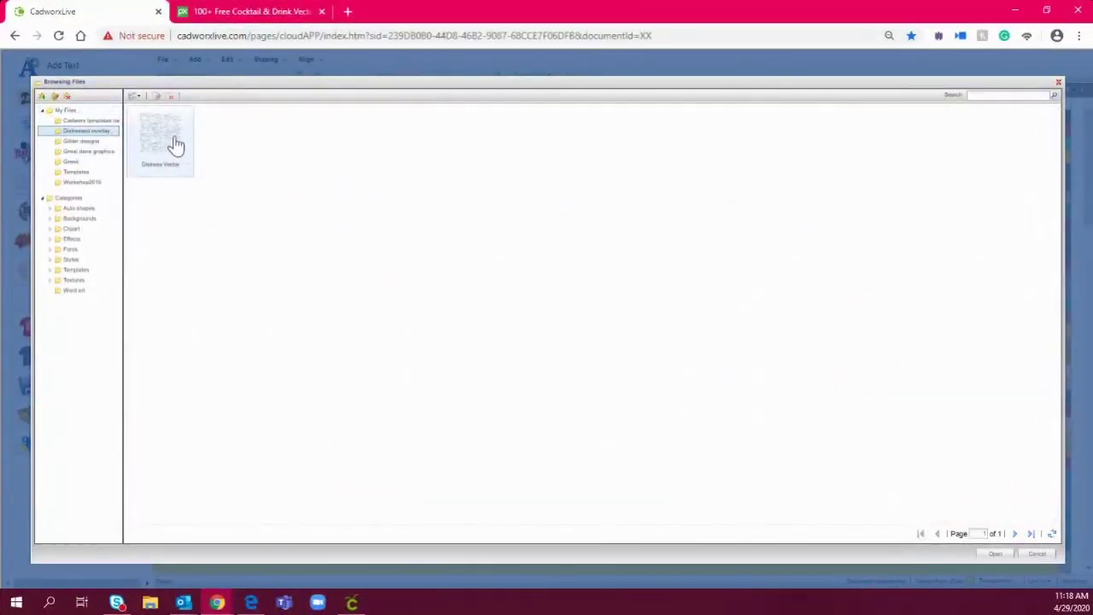
pyautogui.doubleClick(166, 158)
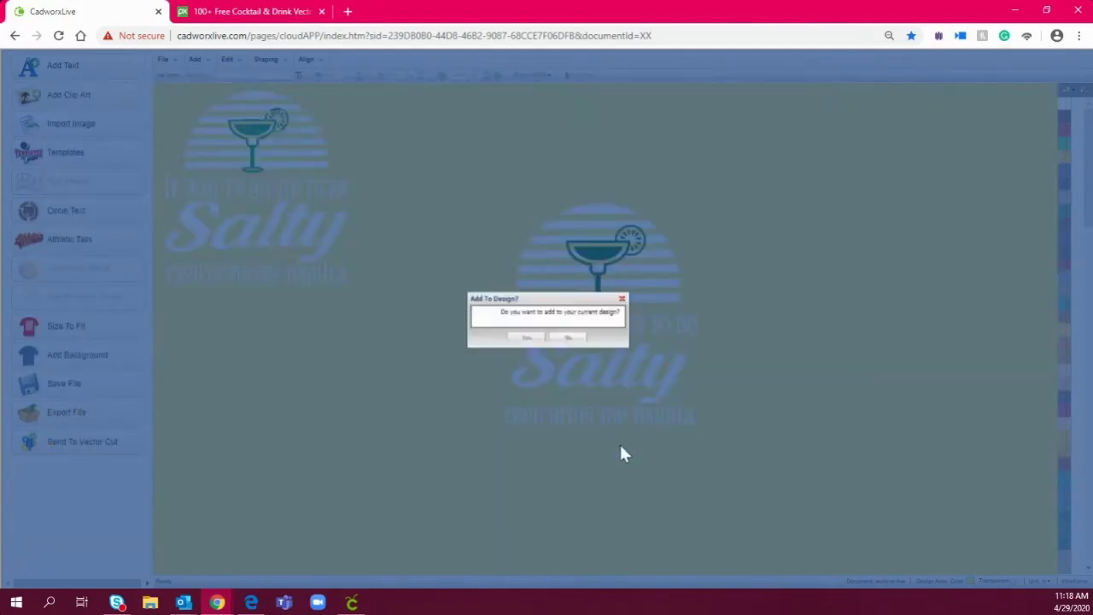
pyautogui.click(533, 340)
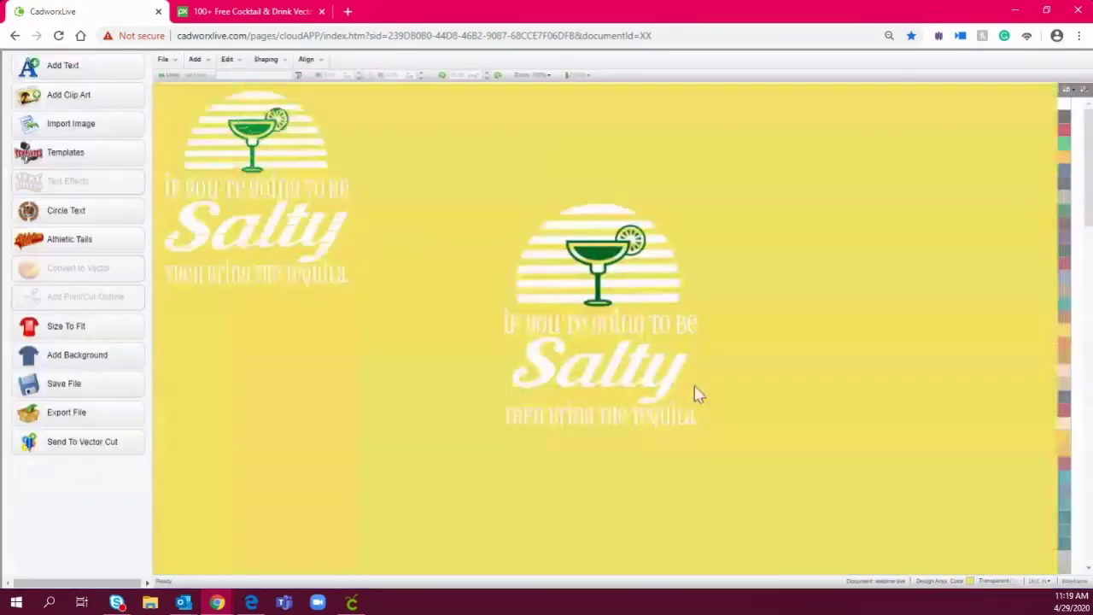
pyautogui.moveTo(608, 385); pyautogui.dragTo(867, 340)
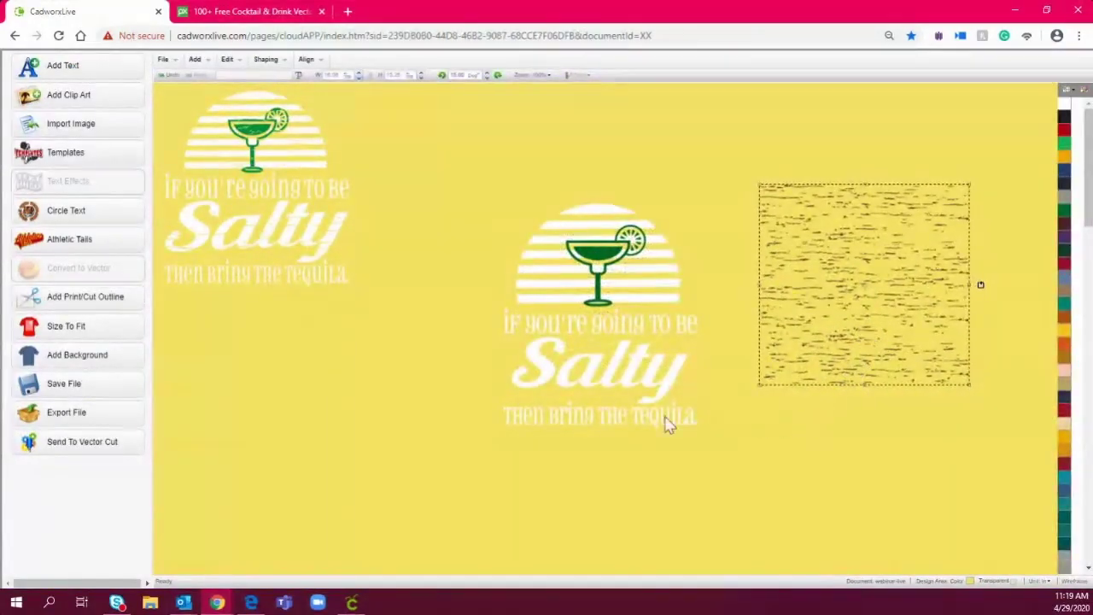
pyautogui.click(601, 424)
pyautogui.click(603, 329)
pyautogui.click(594, 418)
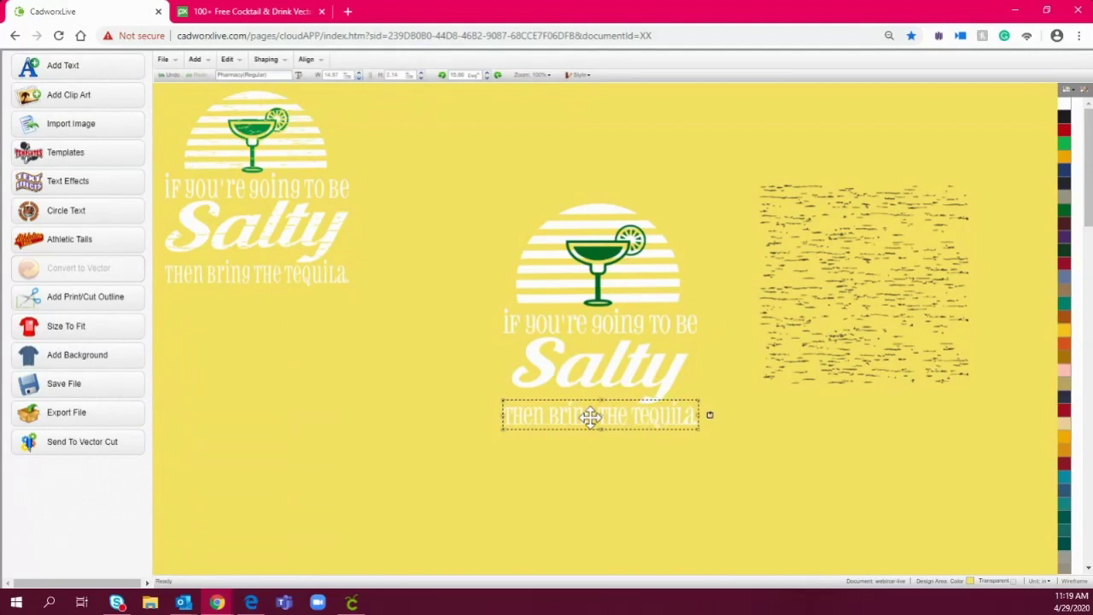
# Step: Move the "Salty" lettering, margarita and striped sun together onto the distress overlay, leaving the two smaller text lines in place
pyautogui.click(597, 367)
pyautogui.keyDown('shift'); pyautogui.click(613, 267); pyautogui.keyUp('shift')
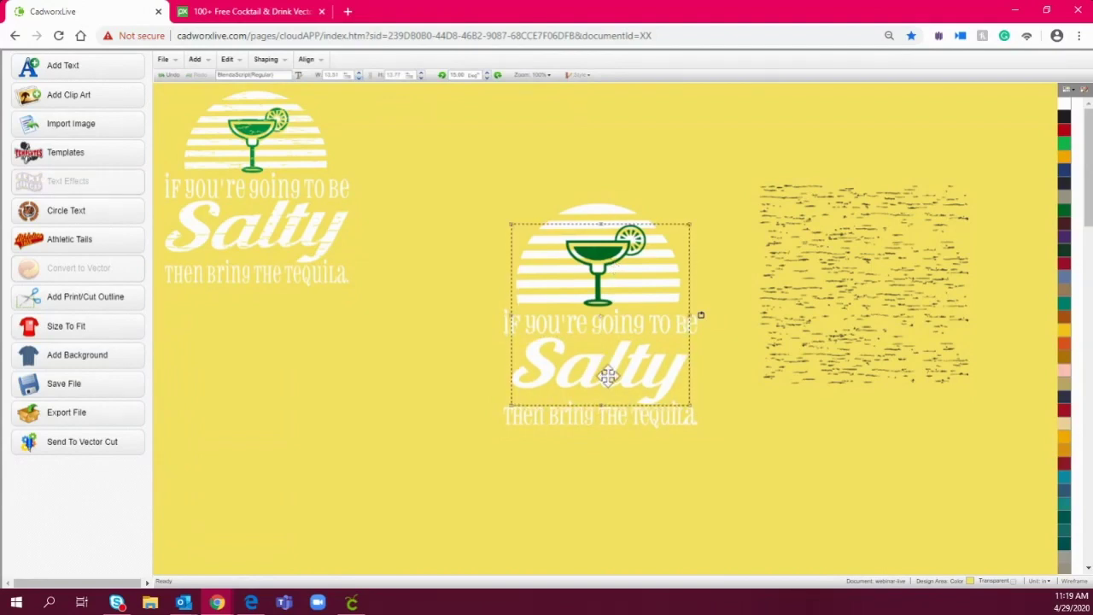
pyautogui.keyDown('shift'); pyautogui.click(593, 210); pyautogui.keyUp('shift')
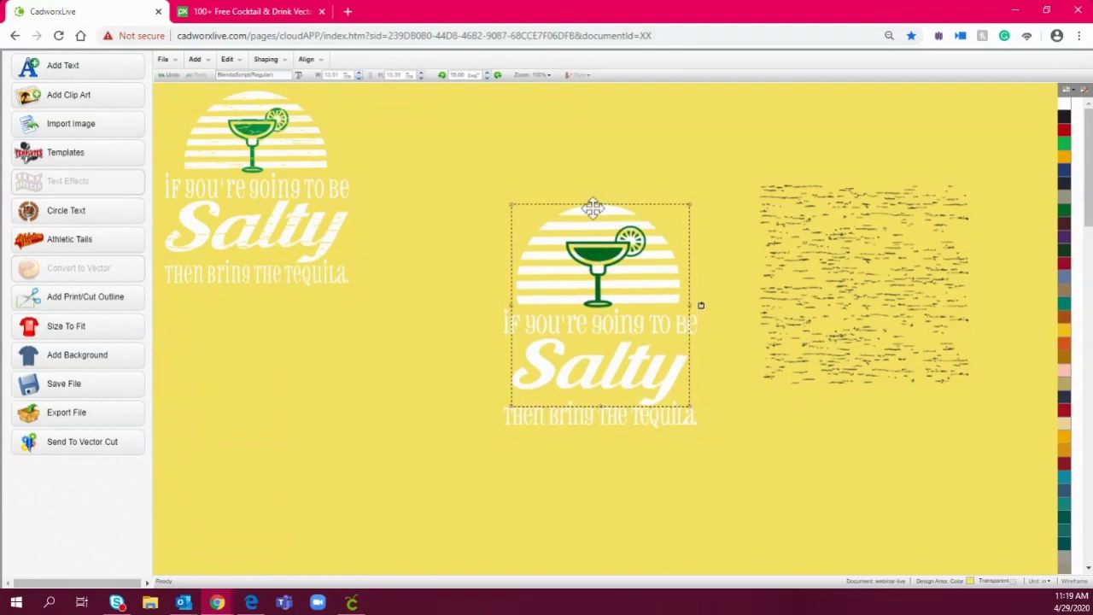
pyautogui.moveTo(589, 265); pyautogui.dragTo(837, 241)
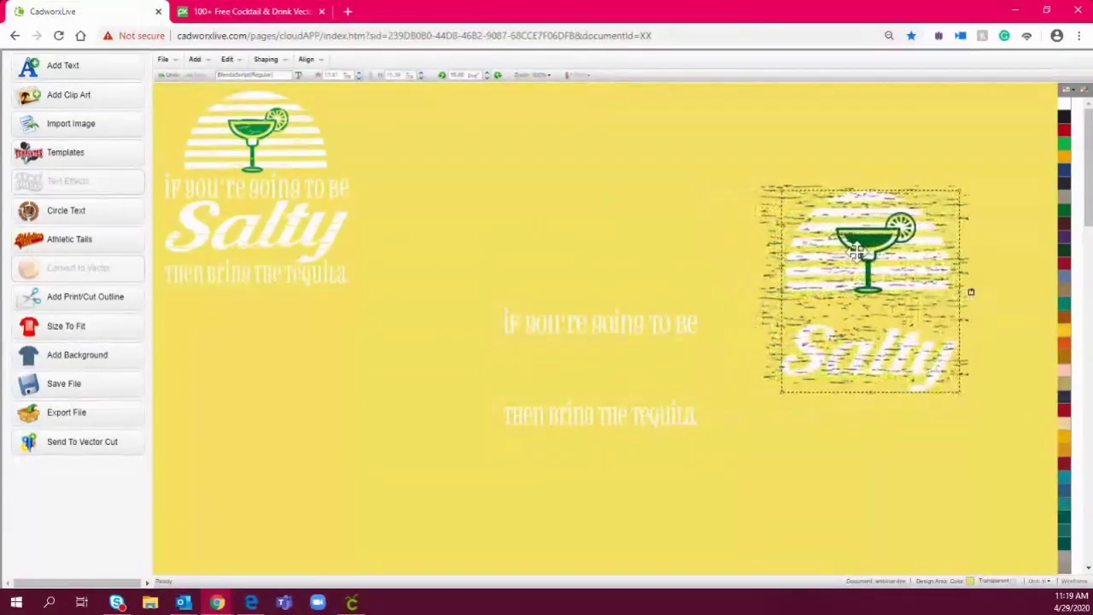
# Step: Enlarge the distress overlay to about 21.7 in wide so that it extends past the sun, margarita and "Salty" on all sides
pyautogui.click(775, 213)
pyautogui.moveTo(969, 384); pyautogui.dragTo(1019, 459)
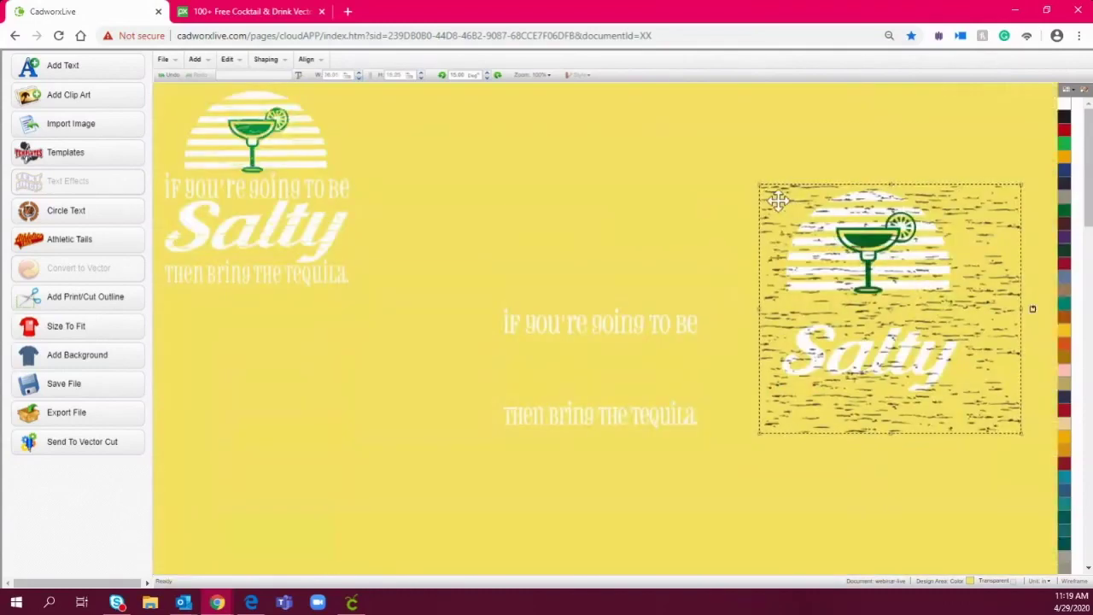
pyautogui.moveTo(754, 180); pyautogui.dragTo(733, 162)
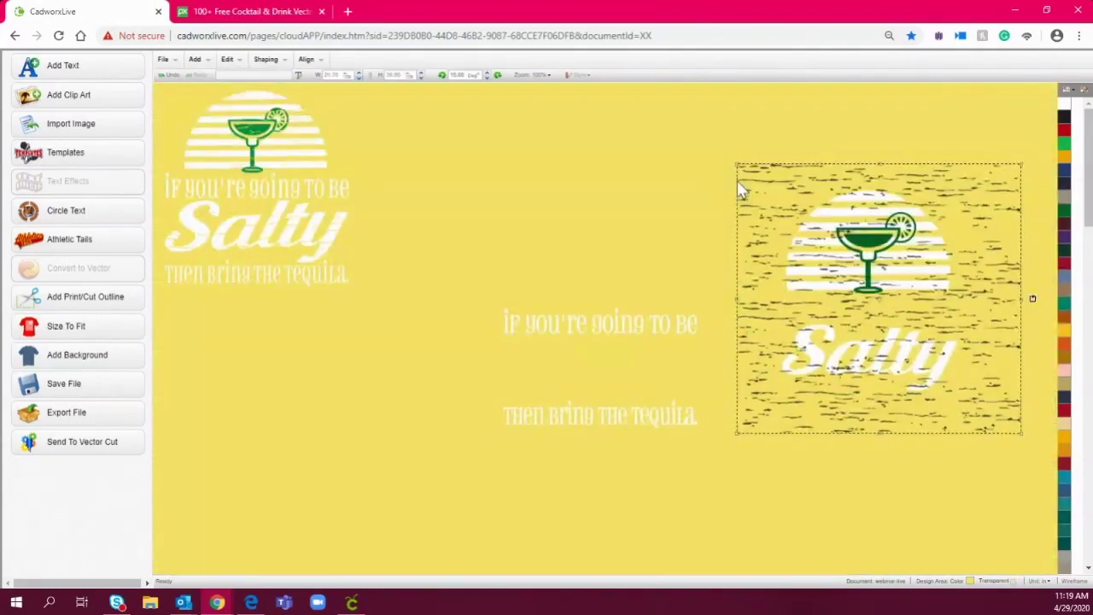
pyautogui.moveTo(712, 125); pyautogui.dragTo(1038, 481)
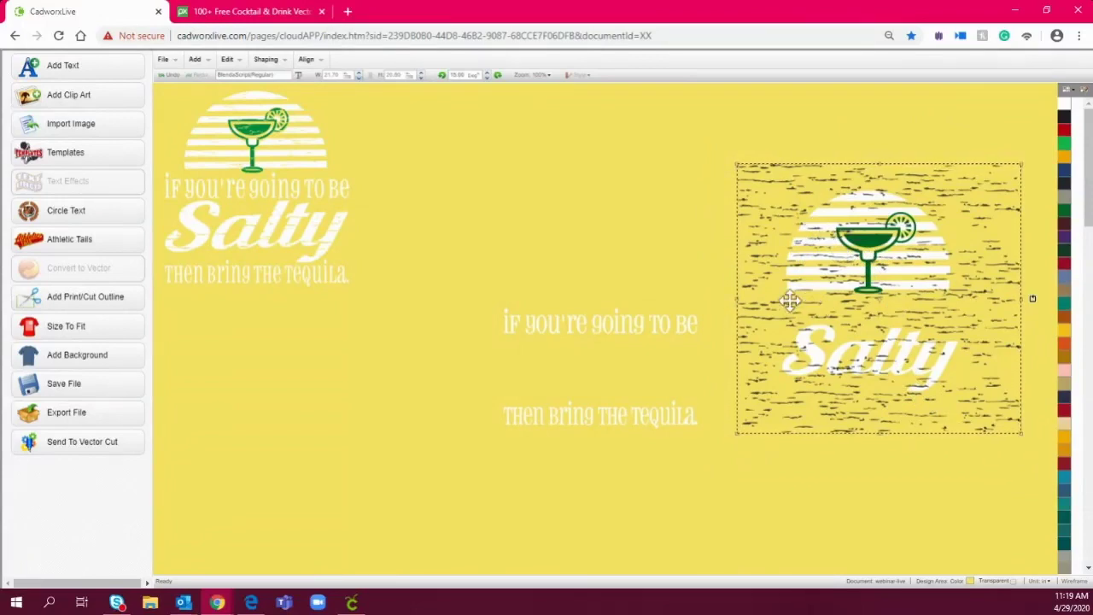
pyautogui.click(265, 60)
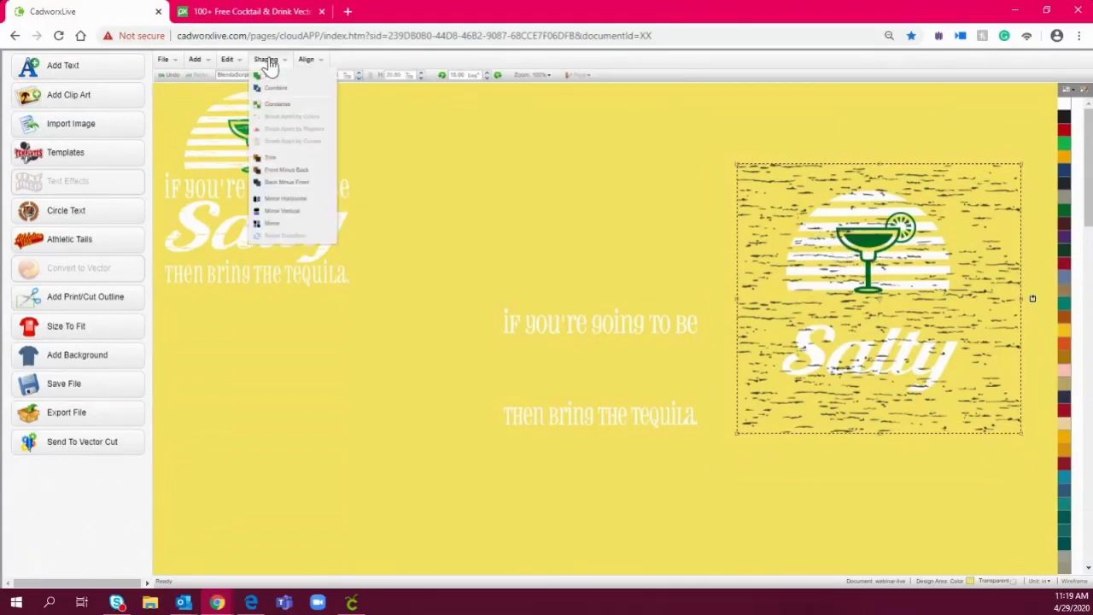
pyautogui.click(633, 176)
# Step: Condense the sun, margarita and "Salty" lettering lying on the distress overlay, excluding the overlay itself
pyautogui.moveTo(780, 117); pyautogui.dragTo(971, 417)
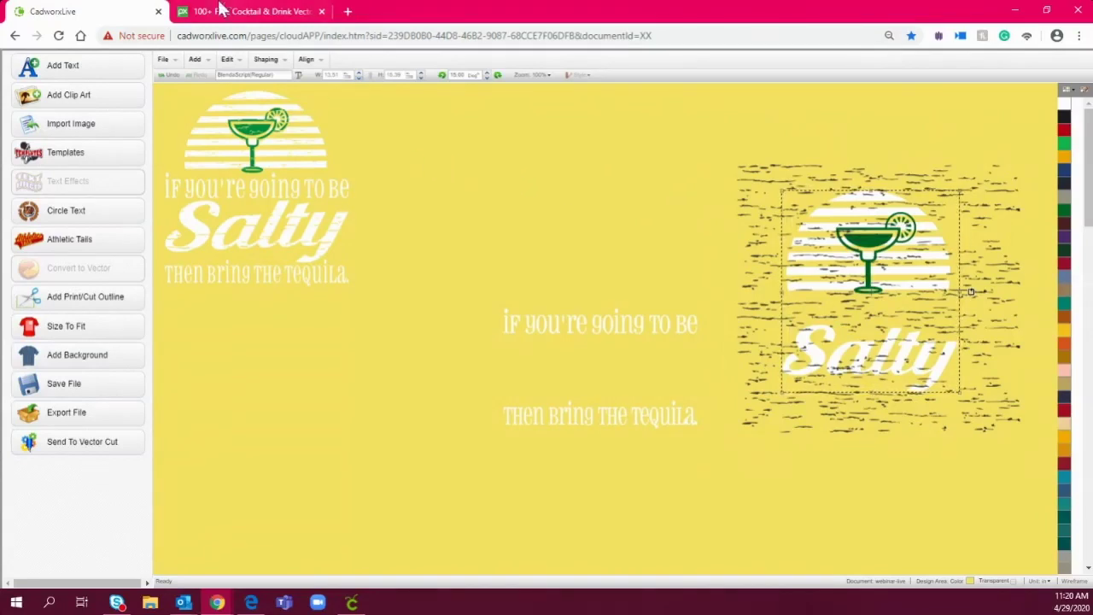
pyautogui.click(268, 62)
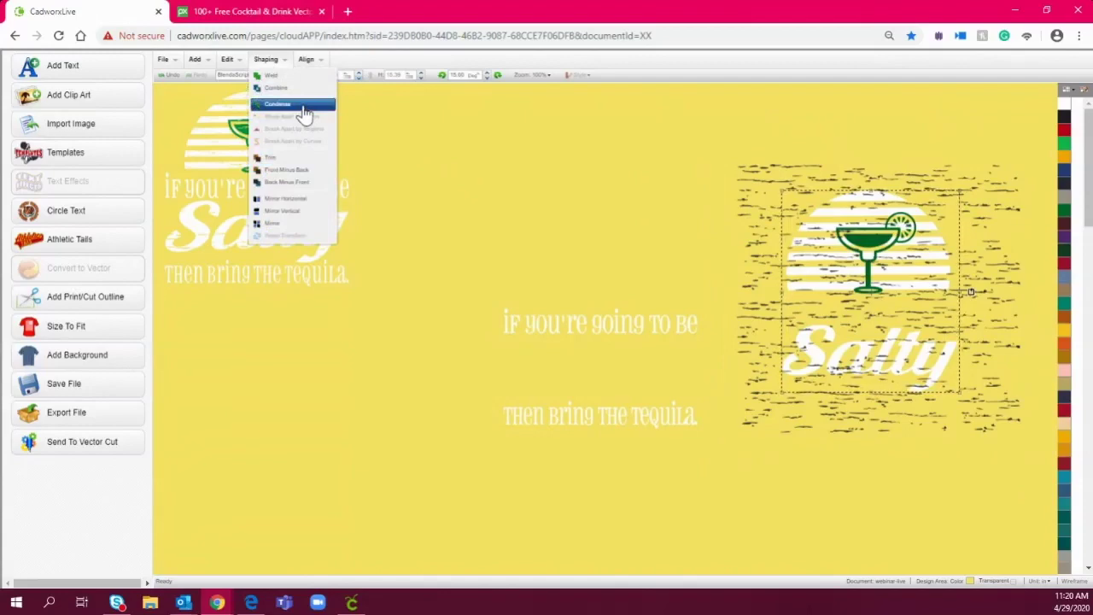
pyautogui.click(305, 109)
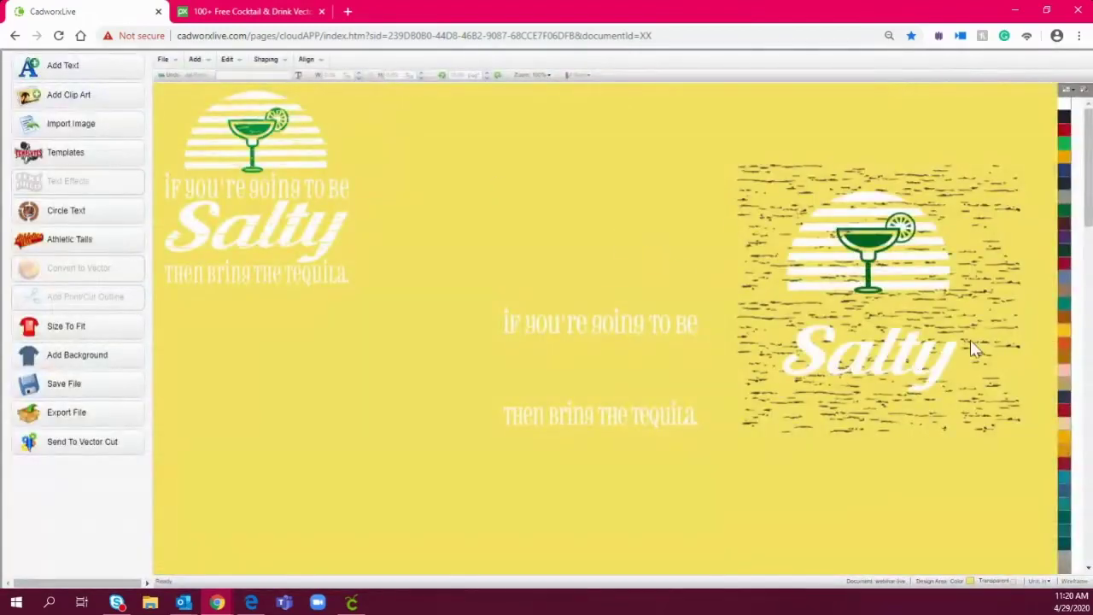
# Step: Send the condensed sun, margarita and "Salty" artwork behind the distress overlay and subtract the overlay from it with Back Minus Front
pyautogui.rightClick(907, 359)
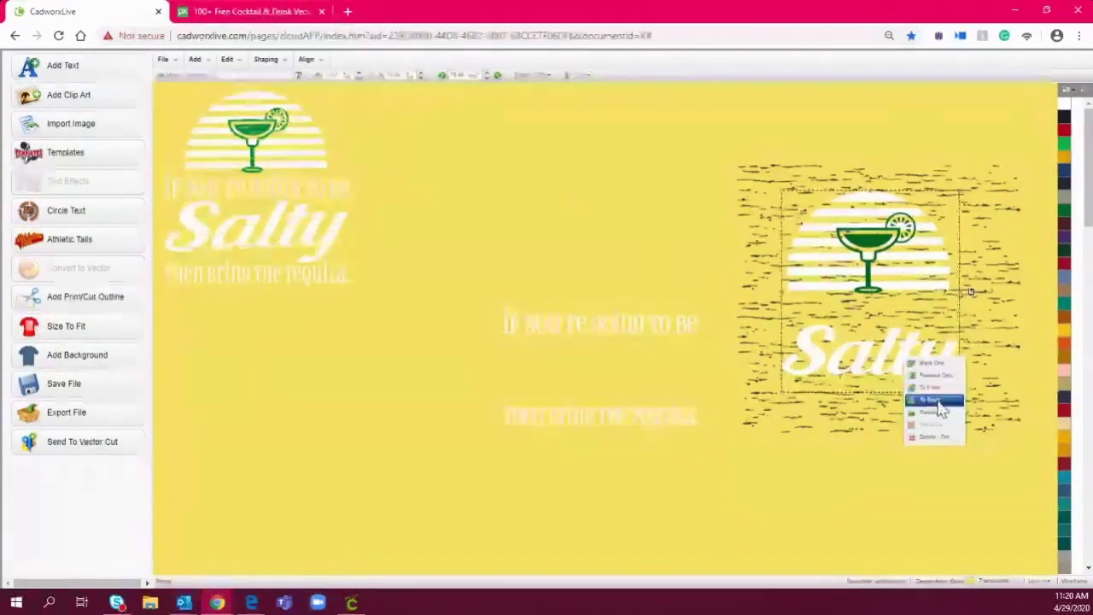
pyautogui.click(936, 400)
pyautogui.moveTo(1033, 471); pyautogui.dragTo(730, 163)
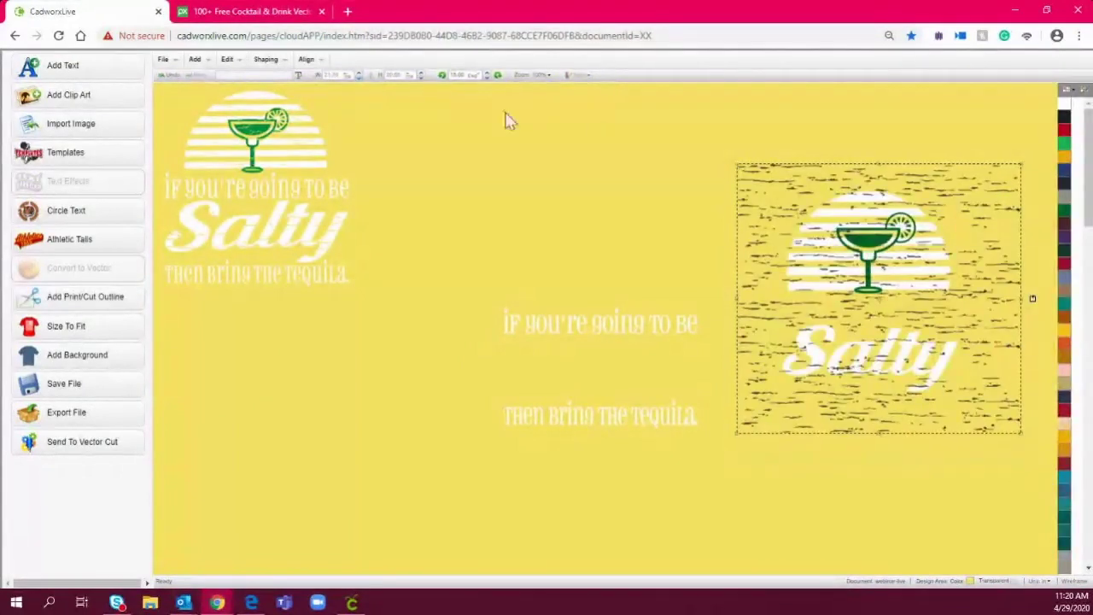
pyautogui.click(266, 60)
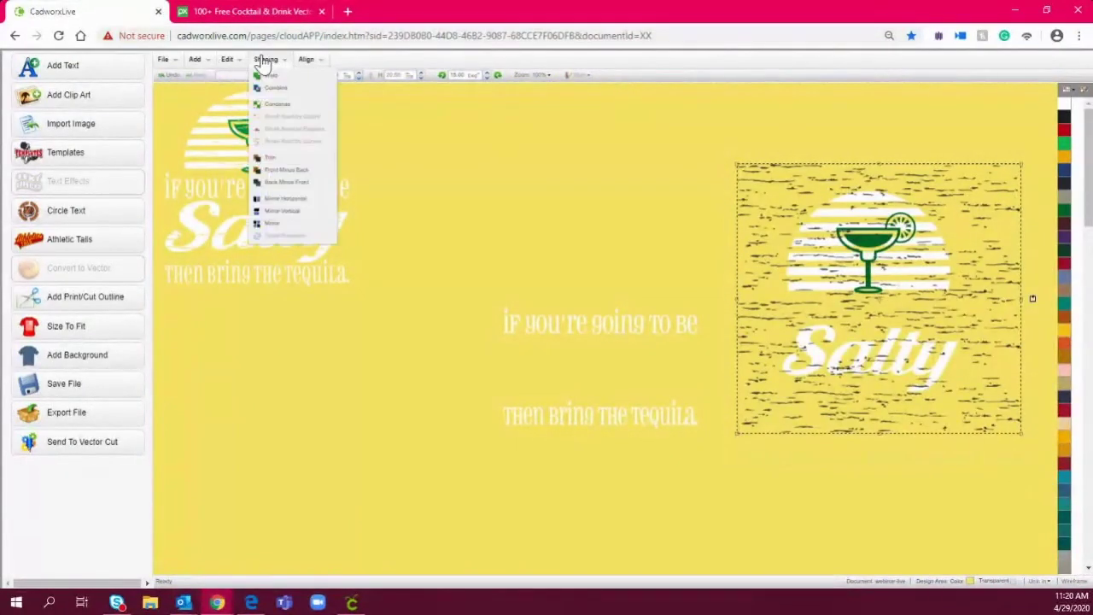
pyautogui.click(290, 183)
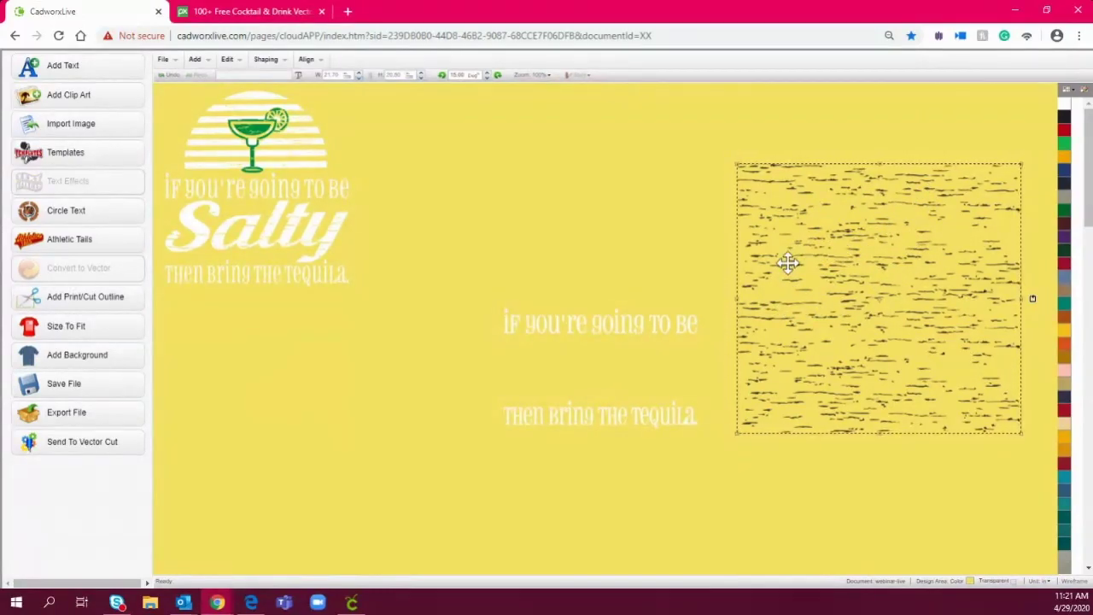
# Step: Move the leftover distress overlay off the artwork and delete it
pyautogui.click(654, 170)
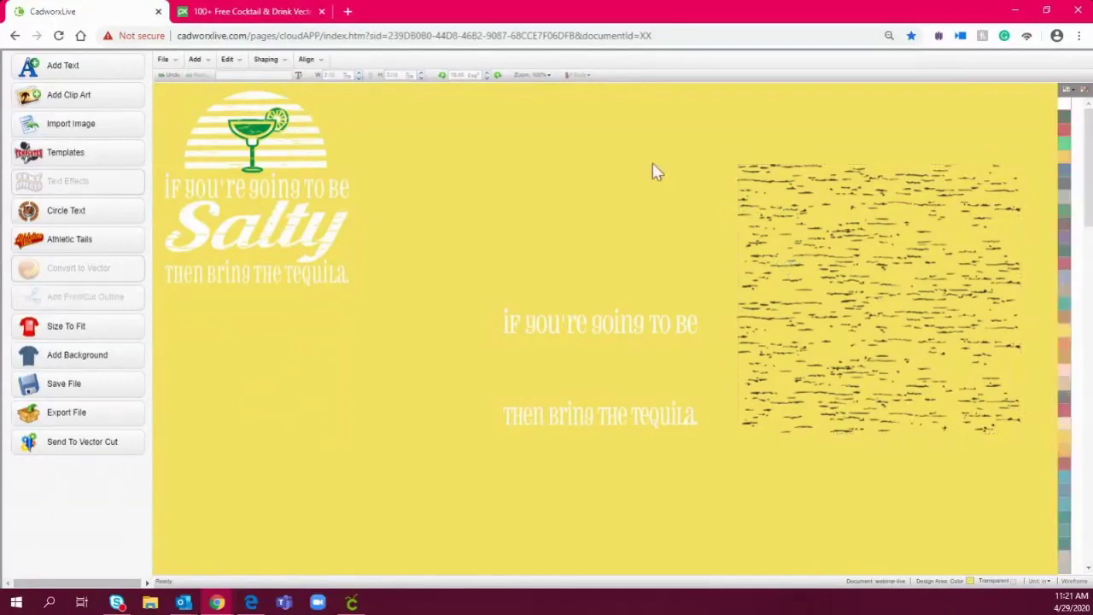
pyautogui.click(747, 183)
pyautogui.moveTo(749, 181); pyautogui.dragTo(245, 292)
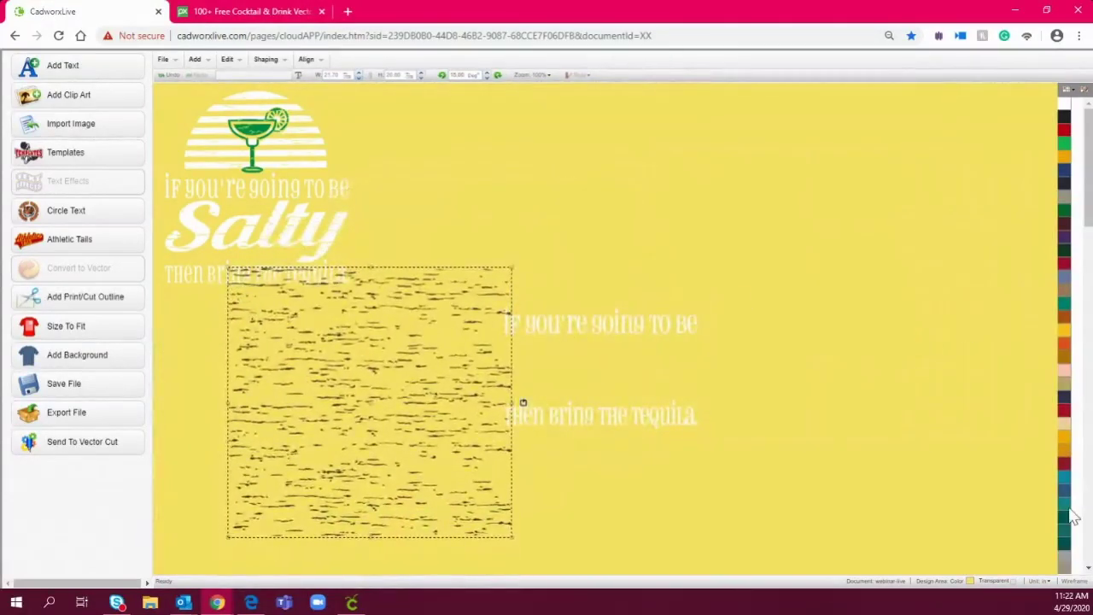
pyautogui.click(1079, 584)
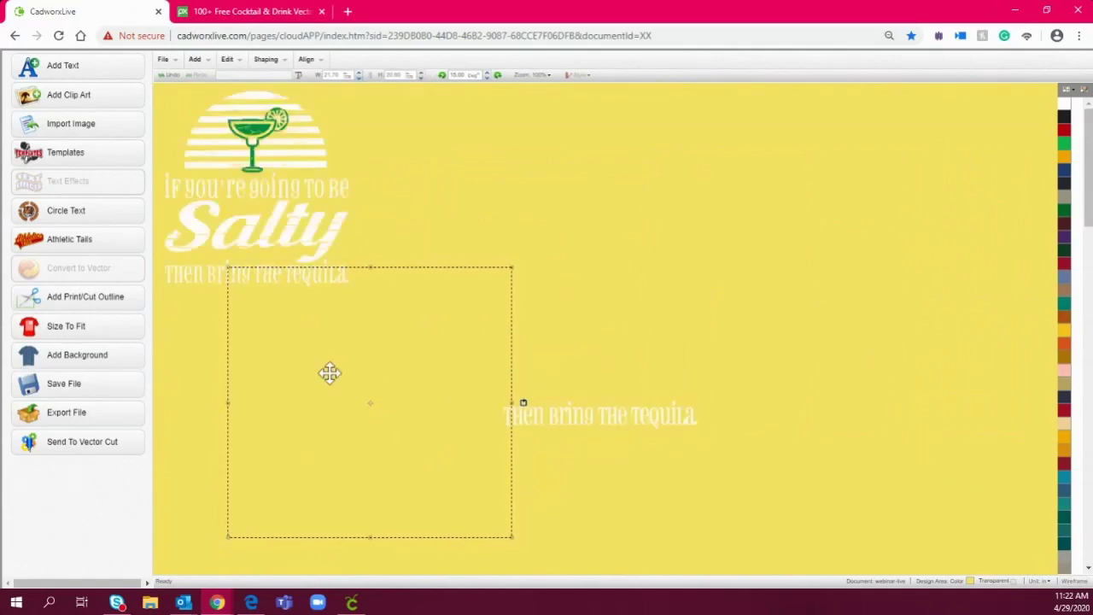
pyautogui.press('Delete')
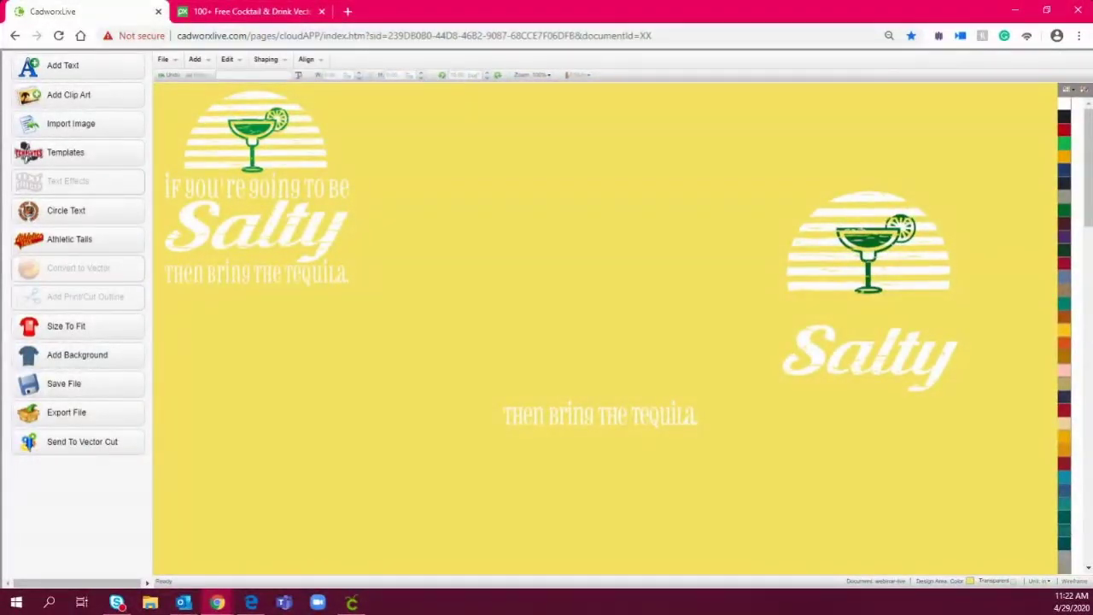
# Step: Move the distressed sun, margarita and "Salty" artwork back into place around the two smaller text lines
pyautogui.click(907, 270)
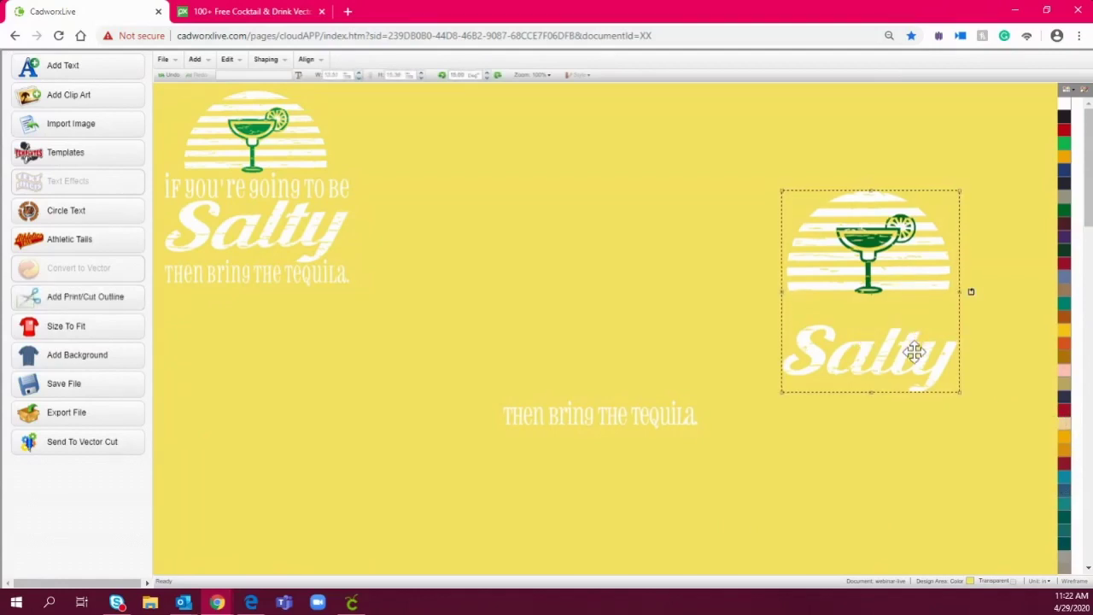
pyautogui.moveTo(905, 361); pyautogui.dragTo(635, 370)
pyautogui.moveTo(411, 268); pyautogui.dragTo(830, 410)
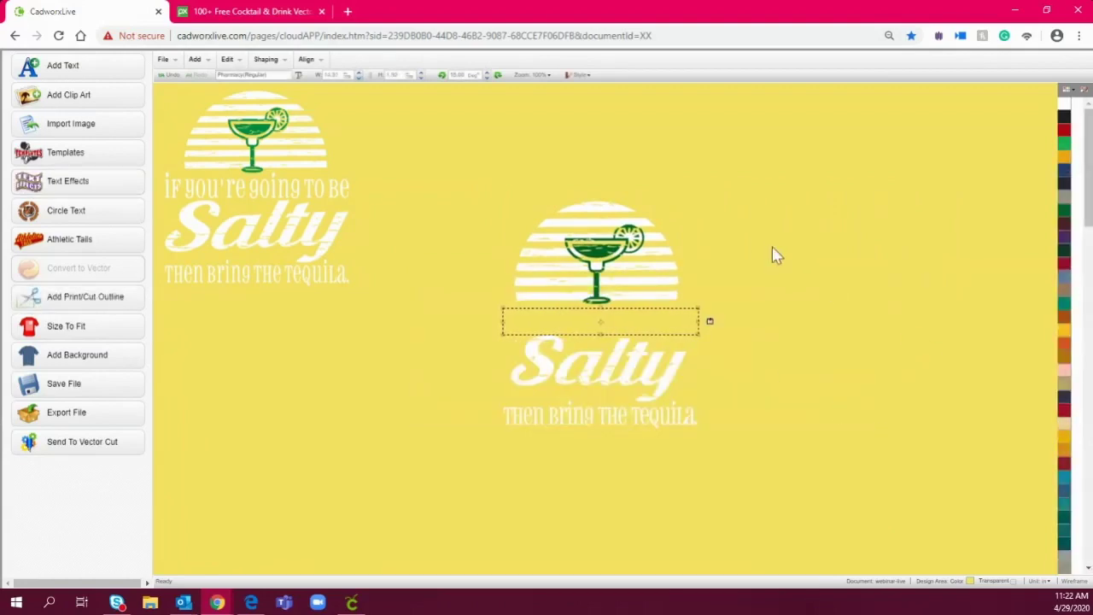
pyautogui.click(754, 214)
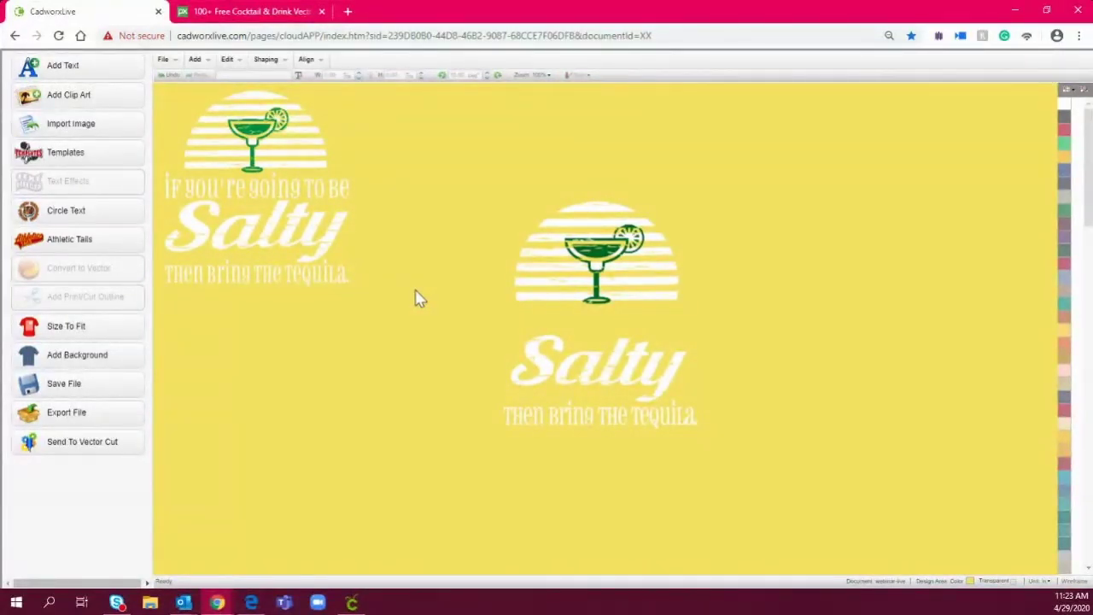
# Step: Center-align the distressed artwork and both small text lines with each other
pyautogui.click(542, 326)
pyautogui.click(808, 314)
pyautogui.moveTo(784, 524); pyautogui.dragTo(523, 252)
pyautogui.click(306, 59)
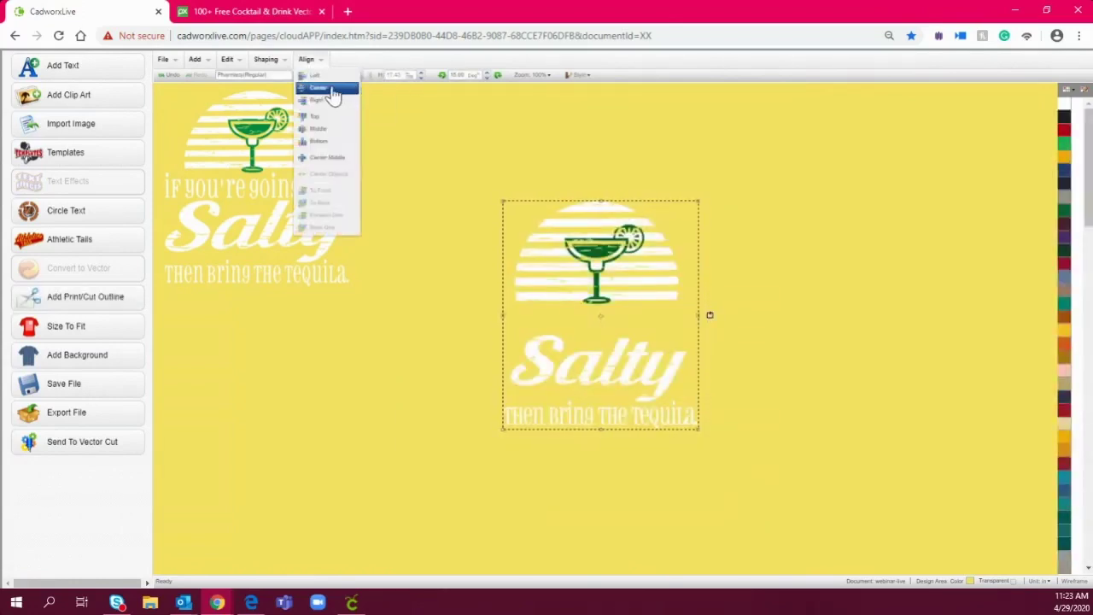
pyautogui.click(333, 91)
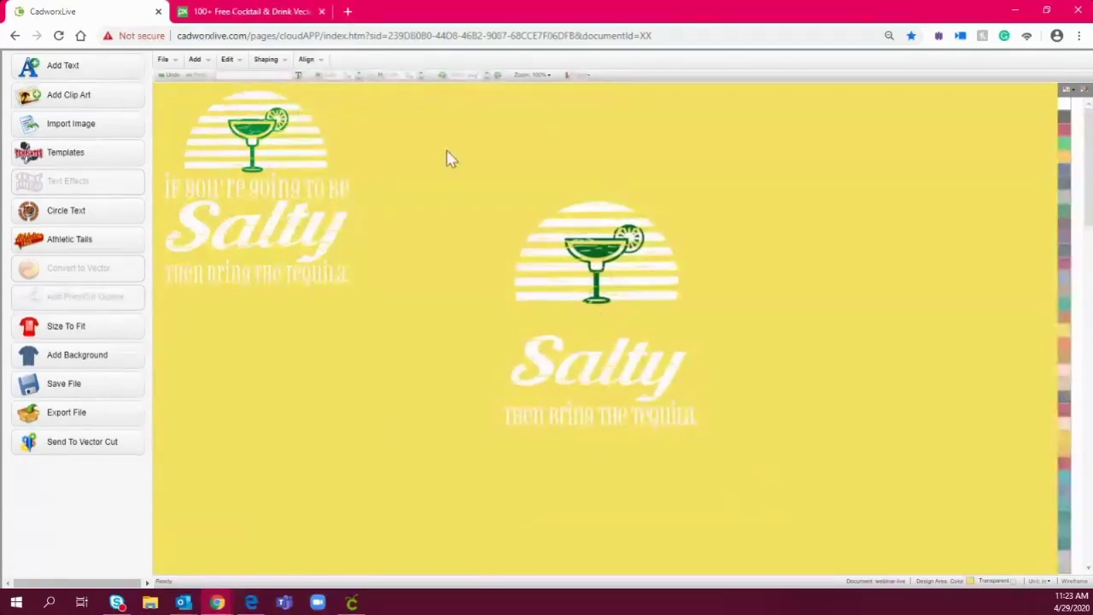
pyautogui.click(306, 59)
pyautogui.click(329, 94)
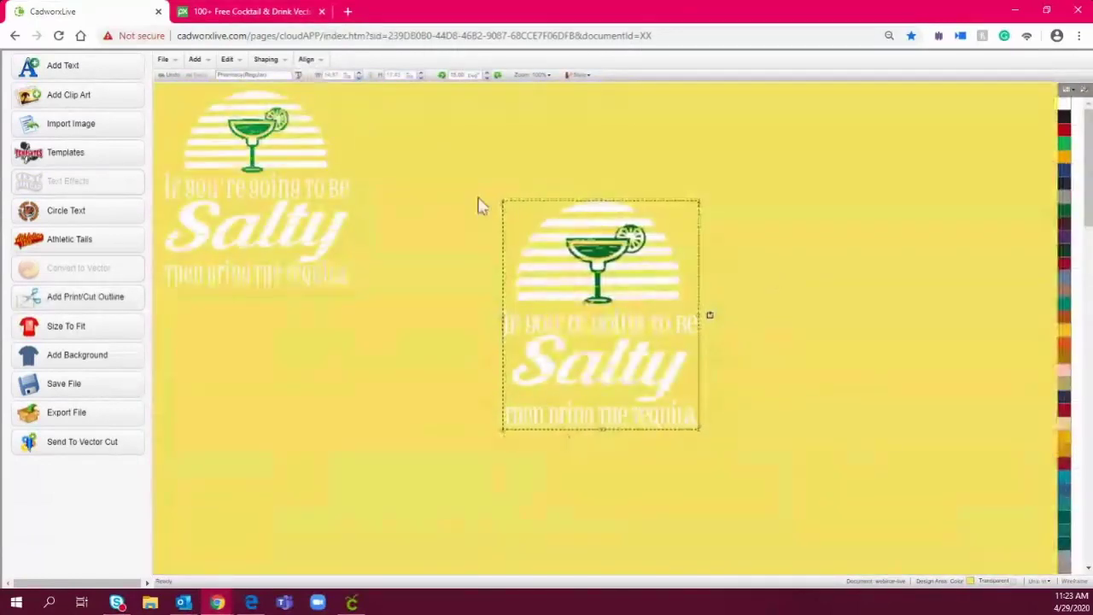
# Step: Nudge the "If you're going to be" line slightly upward between the sun and "Salty", and center-align the whole design again
pyautogui.click(716, 334)
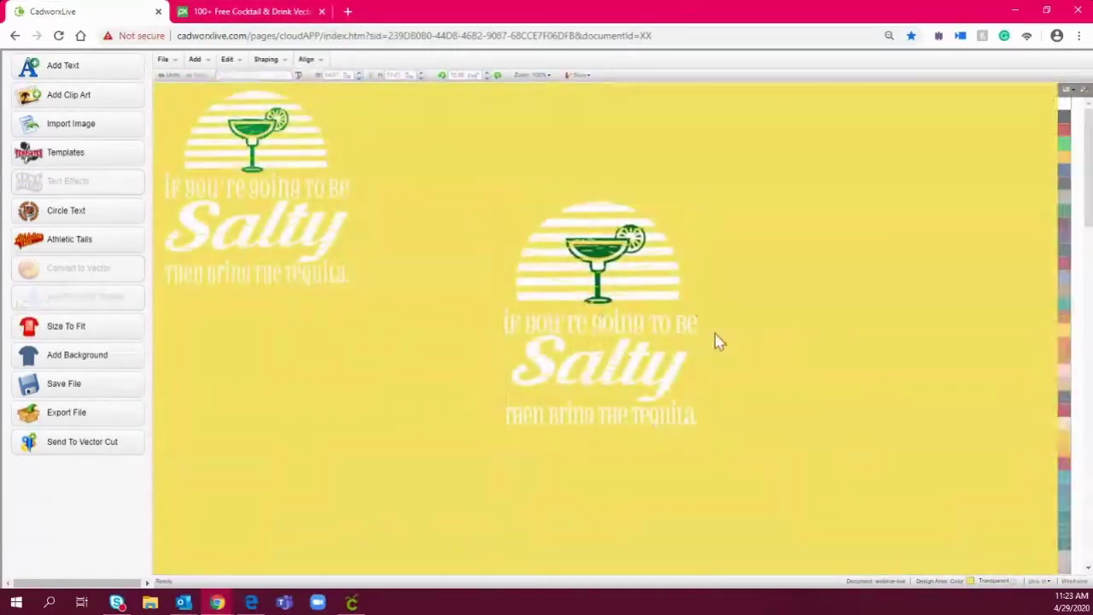
pyautogui.click(629, 330)
pyautogui.click(507, 329)
pyautogui.moveTo(507, 329); pyautogui.dragTo(503, 317)
pyautogui.click(751, 500)
pyautogui.moveTo(751, 501); pyautogui.dragTo(444, 135)
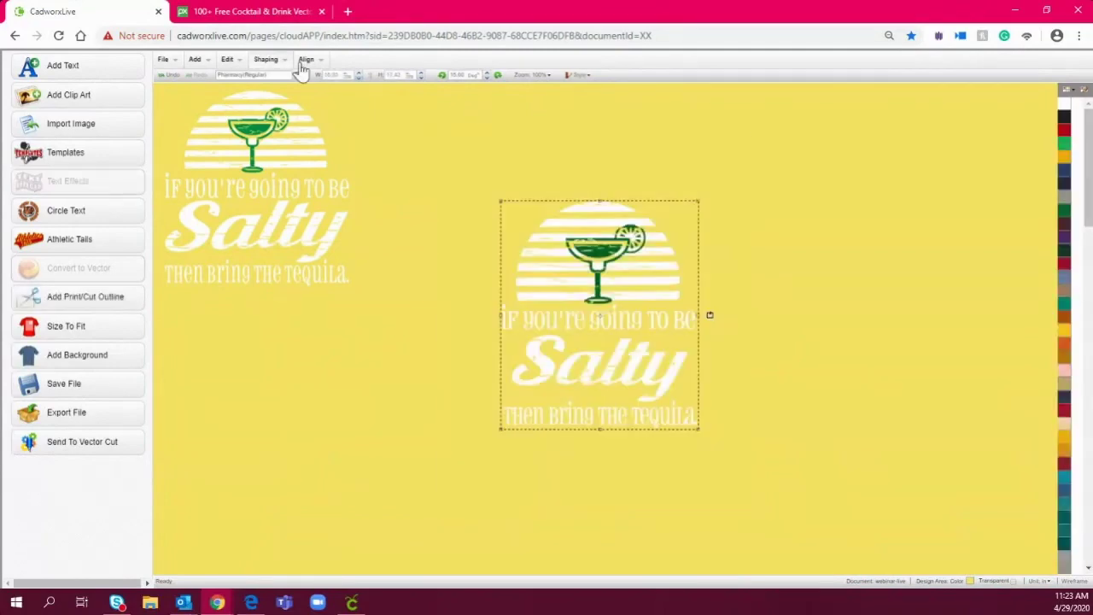
pyautogui.click(304, 61)
pyautogui.click(340, 98)
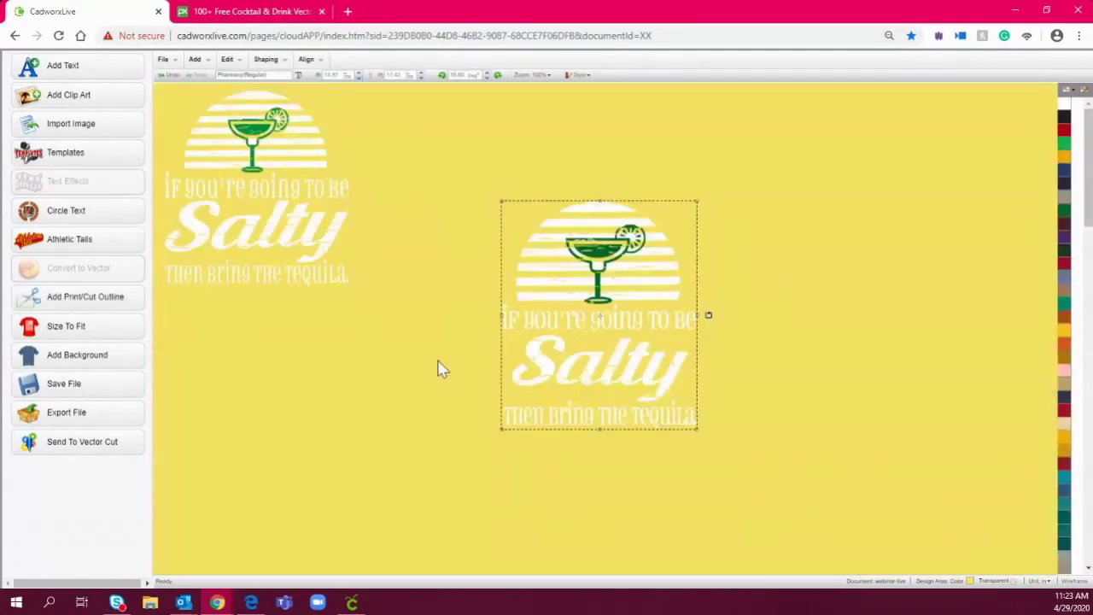
# Step: Delete all parts of the original reference design, leaving only the recreated distressed version
pyautogui.click(439, 314)
pyautogui.moveTo(394, 355); pyautogui.dragTo(152, 91)
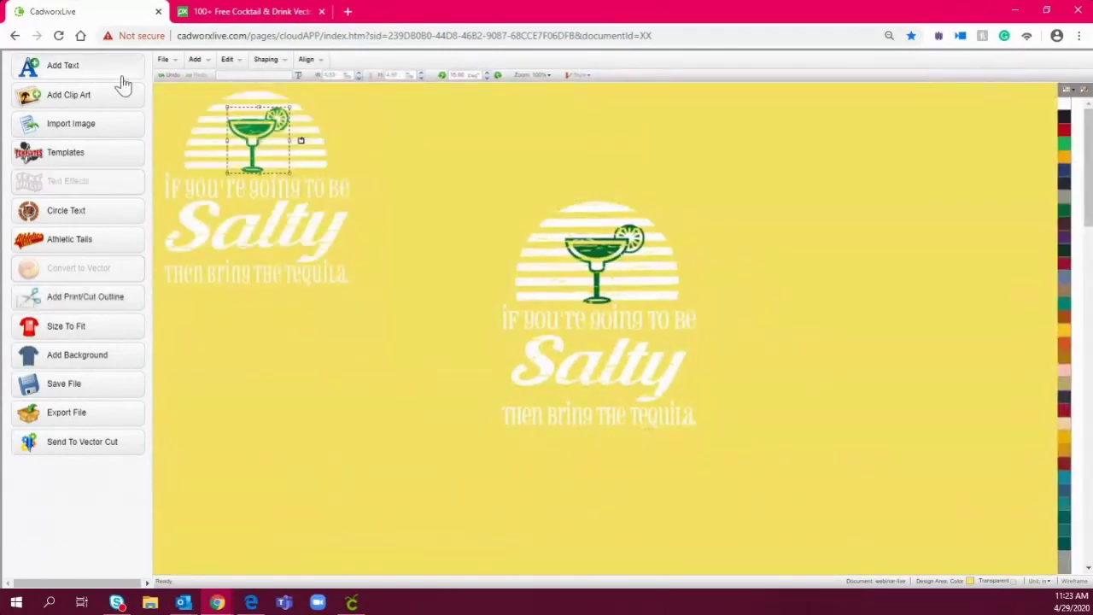
pyautogui.press('Delete')
pyautogui.click(281, 212)
pyautogui.press('Delete')
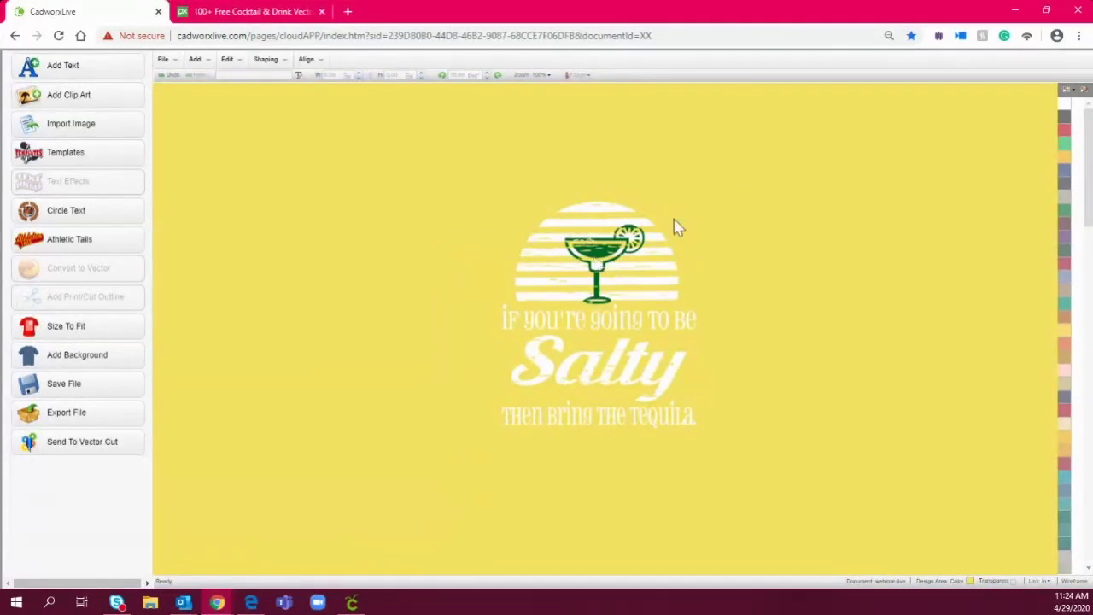
# Step: Break the condensed distressed artwork apart by colors to separate the green margarita from the white parts
pyautogui.click(615, 258)
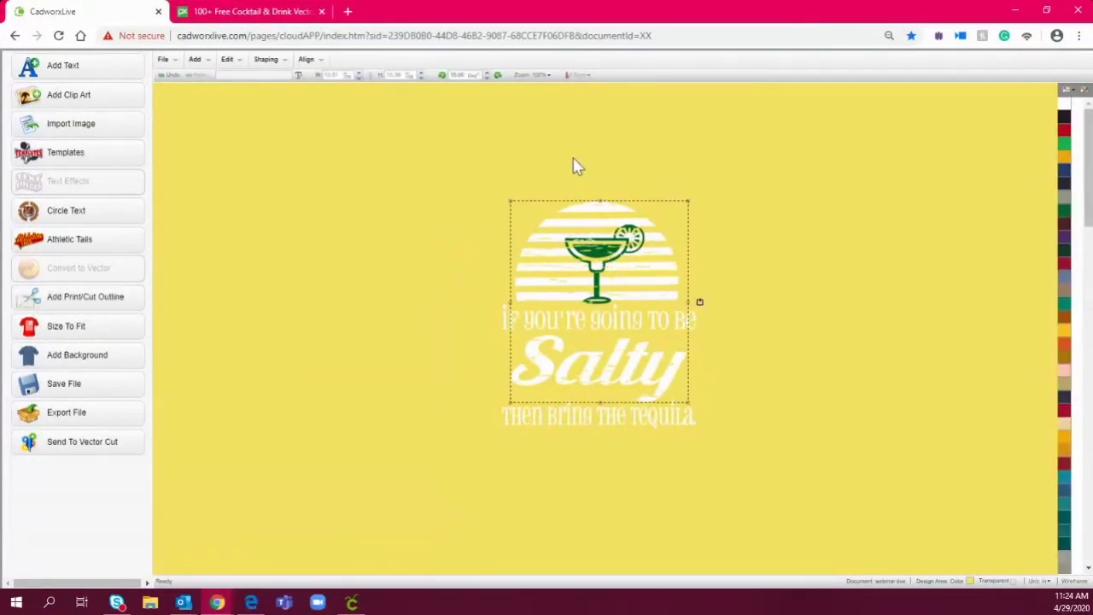
pyautogui.click(562, 181)
pyautogui.click(576, 209)
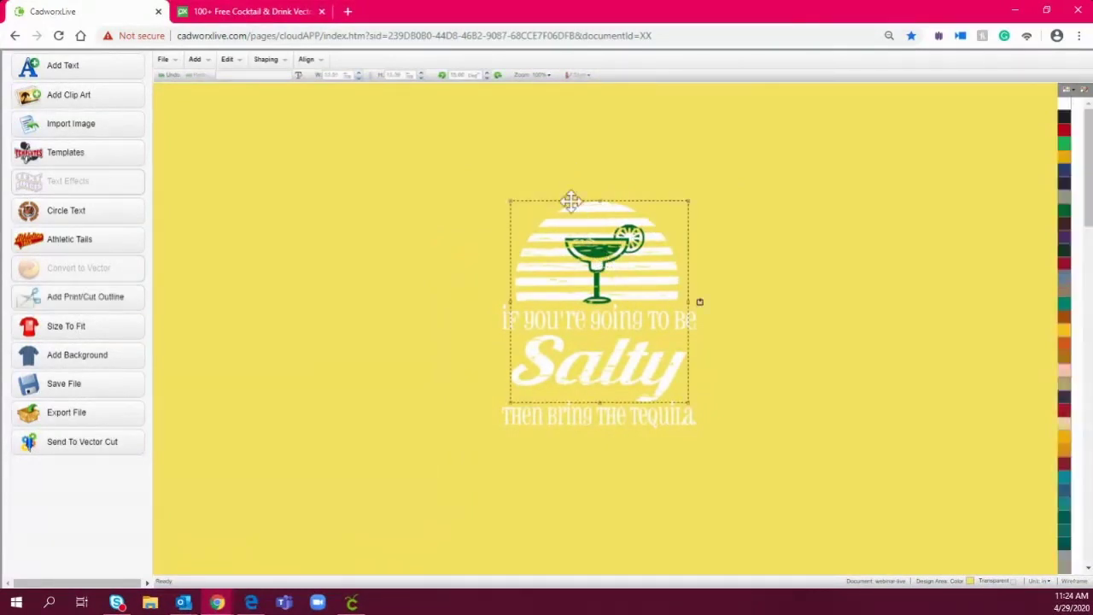
pyautogui.click(267, 61)
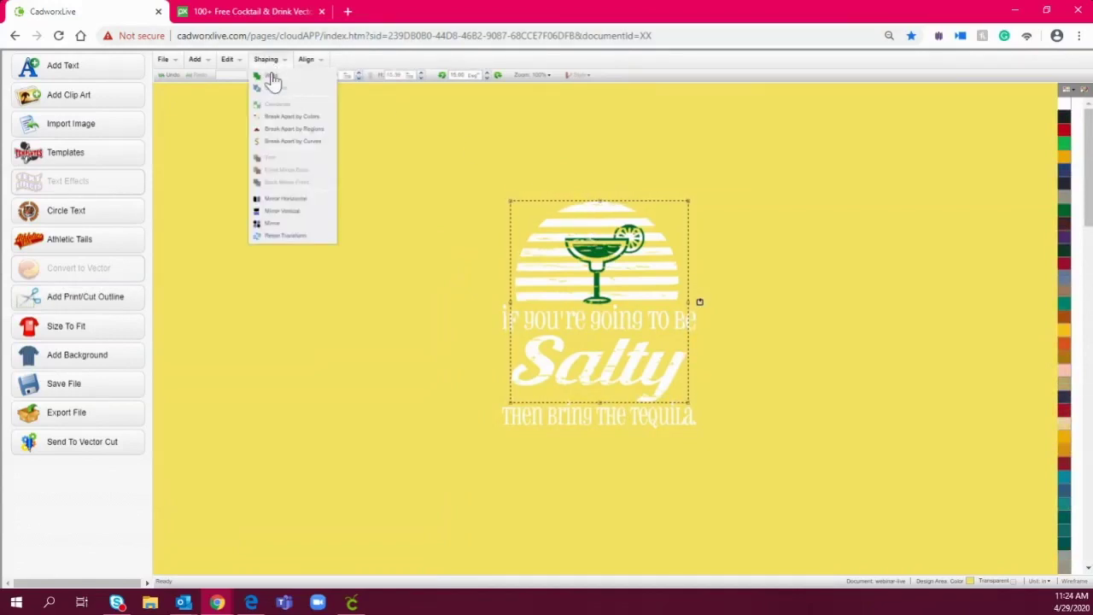
pyautogui.click(295, 116)
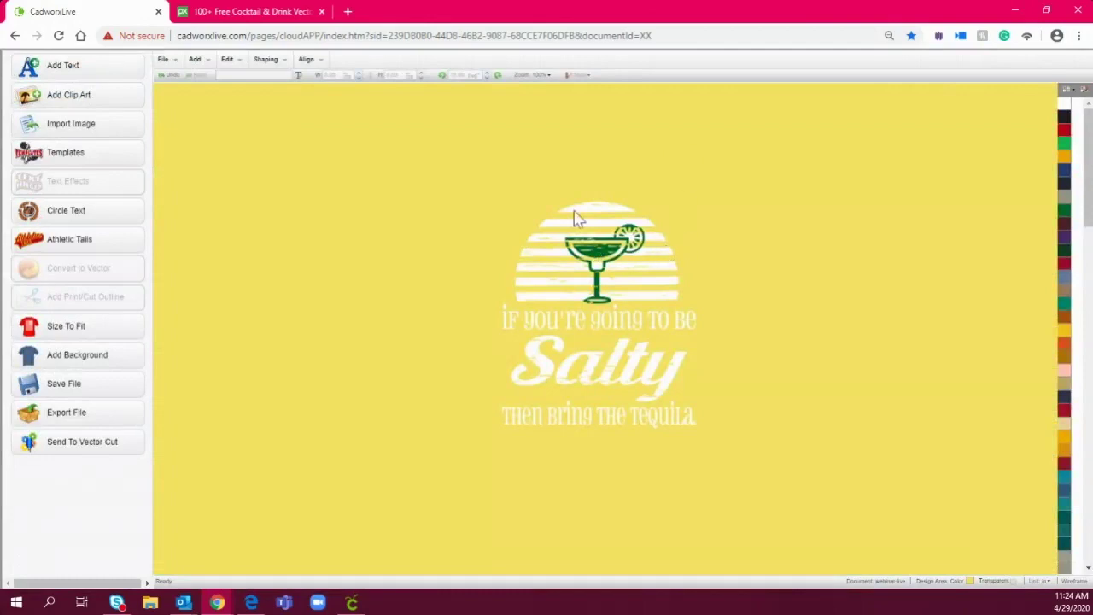
# Step: Move the green margarita out of the design and place it beside the white sun and text
pyautogui.click(577, 217)
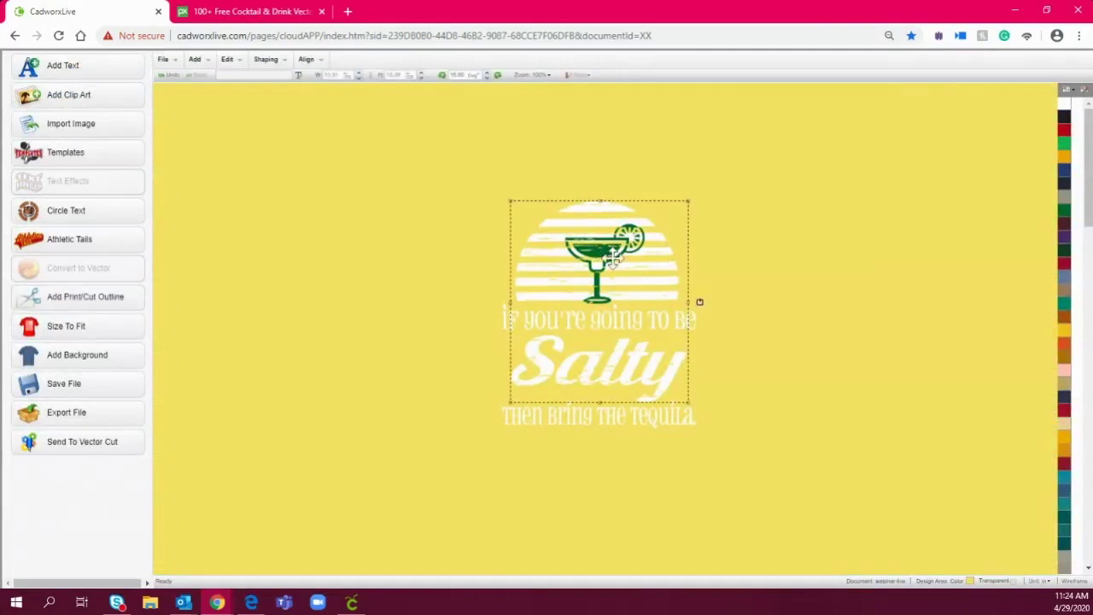
pyautogui.click(615, 256)
pyautogui.moveTo(615, 256); pyautogui.dragTo(884, 262)
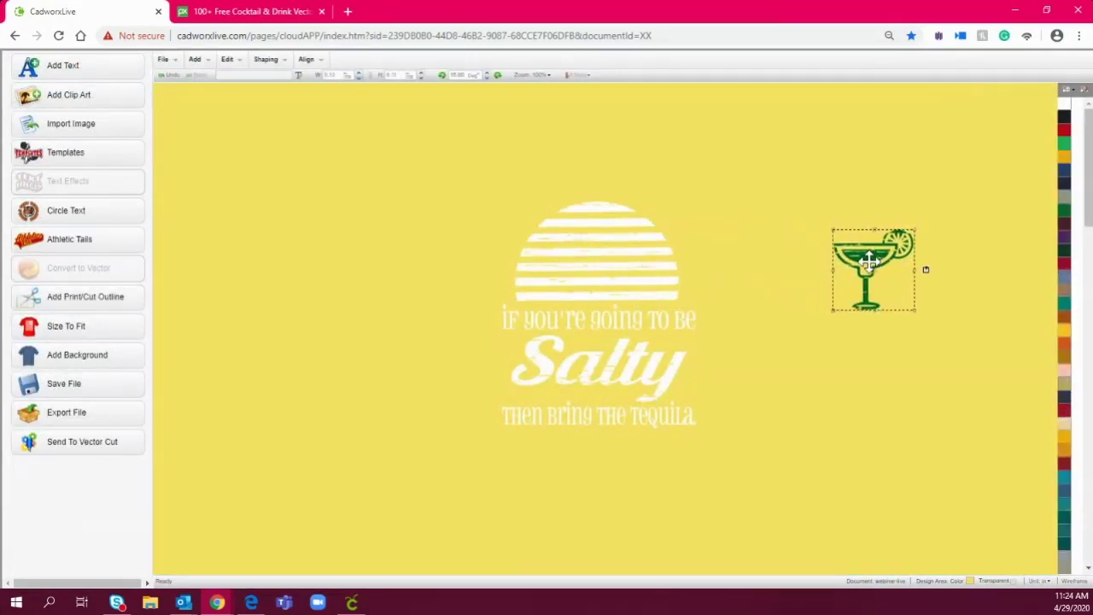
pyautogui.click(749, 155)
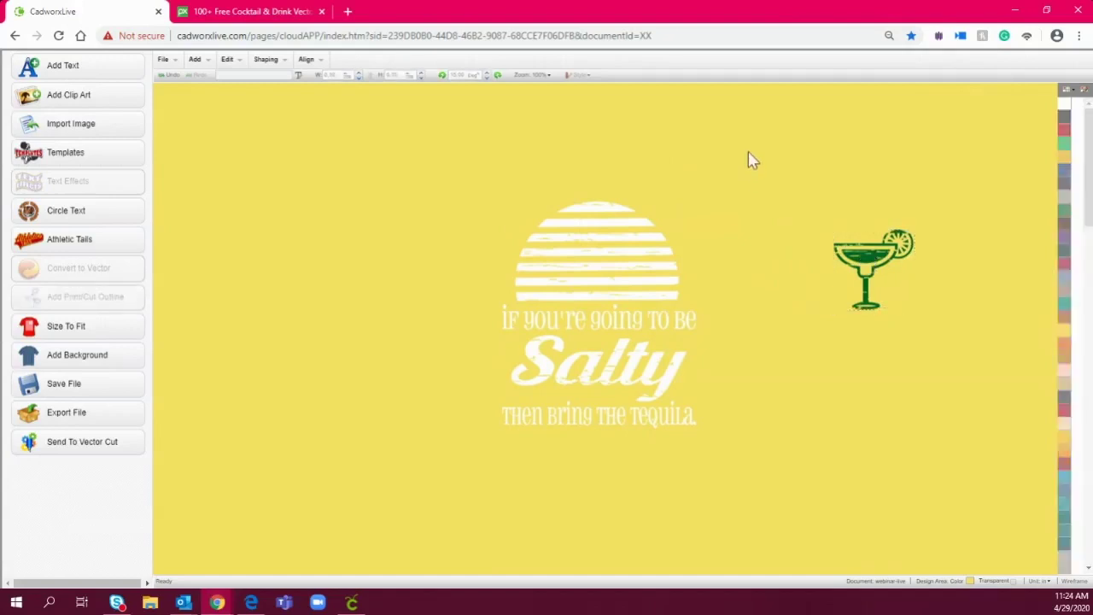
pyautogui.moveTo(870, 270)
pyautogui.mouseDown()
pyautogui.moveTo(596, 264)
pyautogui.moveTo(883, 267)
pyautogui.mouseUp()
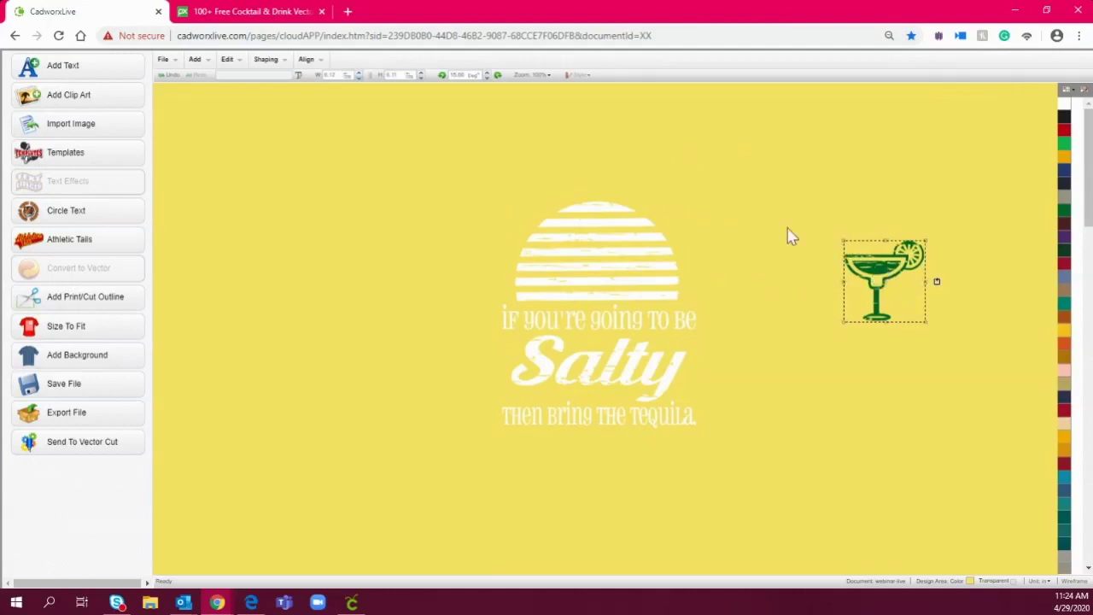
pyautogui.click(741, 207)
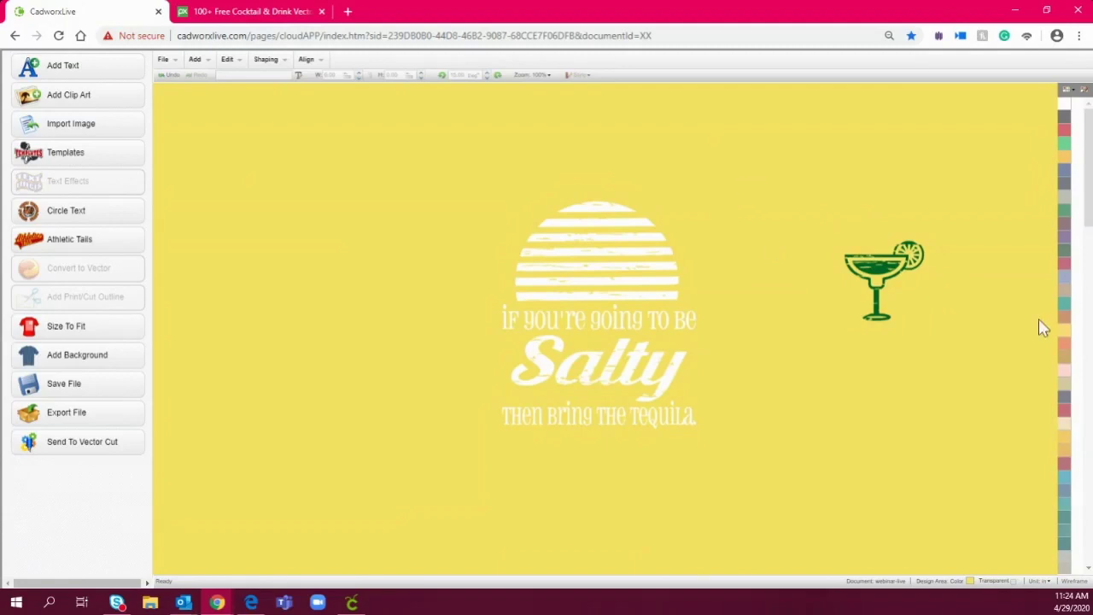
pyautogui.moveTo(878, 284); pyautogui.dragTo(806, 282)
pyautogui.click(720, 159)
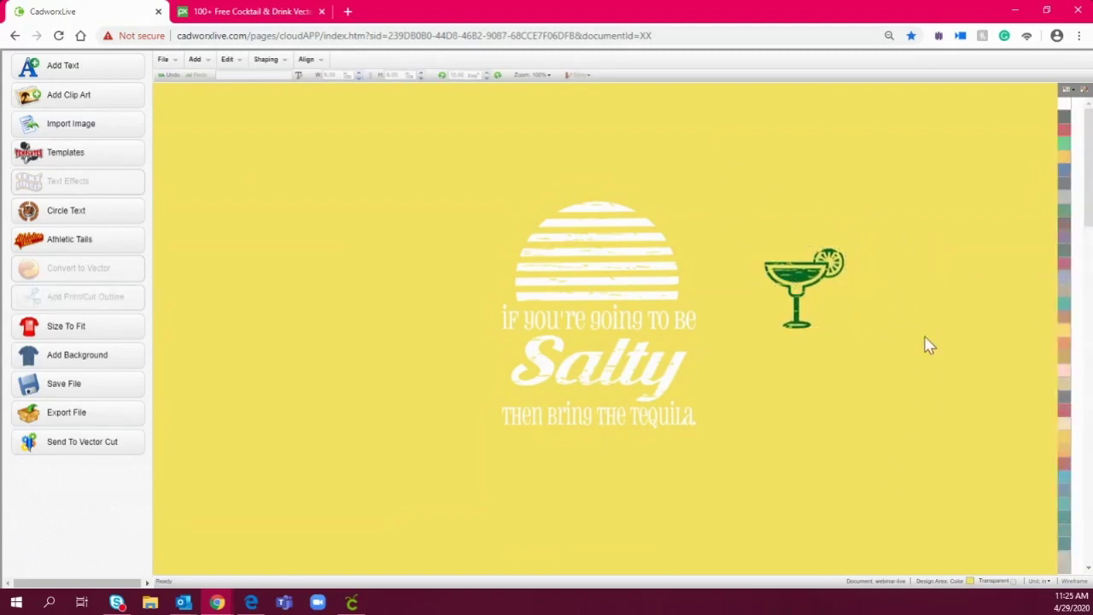
# Step: Move the white sun, "Salty" and both text lines together slightly up and to the left
pyautogui.click(617, 315)
pyautogui.moveTo(715, 462); pyautogui.dragTo(428, 166)
pyautogui.moveTo(646, 325); pyautogui.dragTo(640, 311)
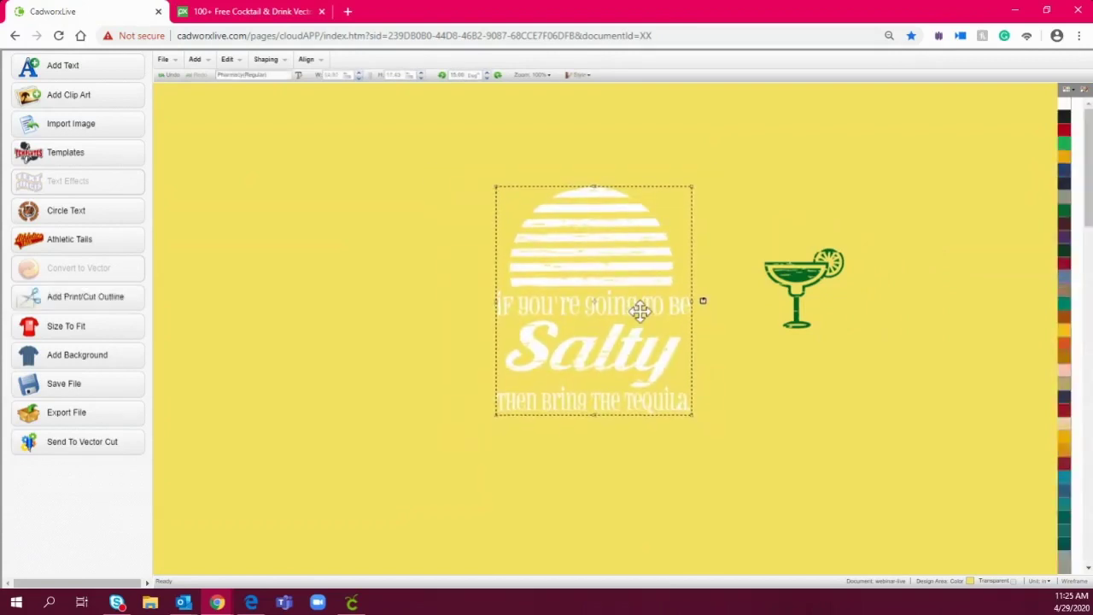
pyautogui.click(933, 323)
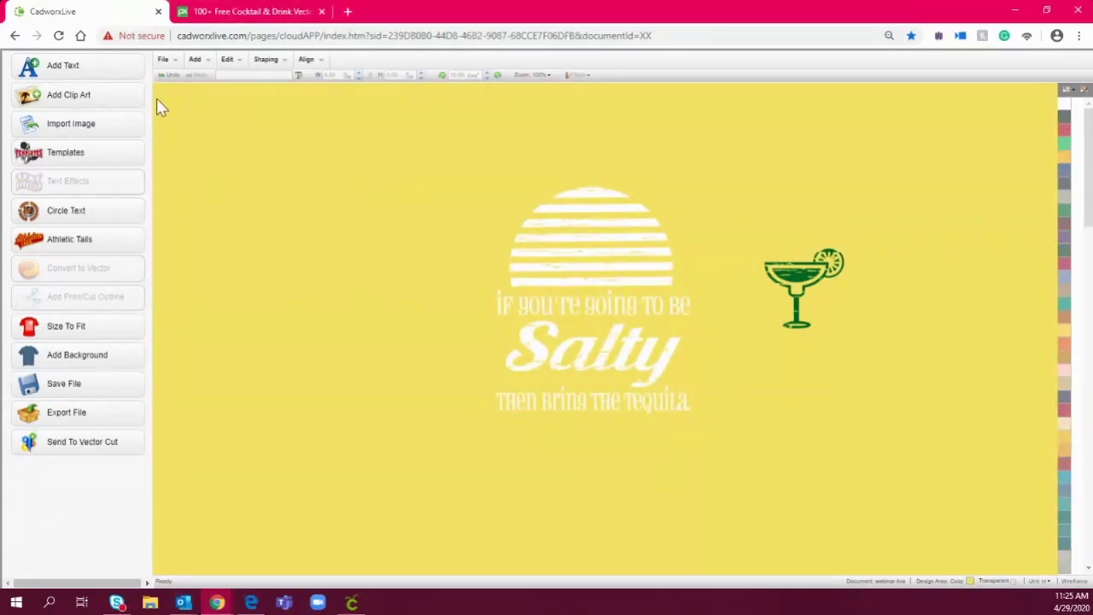
# Step: Export the color-separated design as a PNG file named cincodemayo at 150 dpi
pyautogui.click(165, 63)
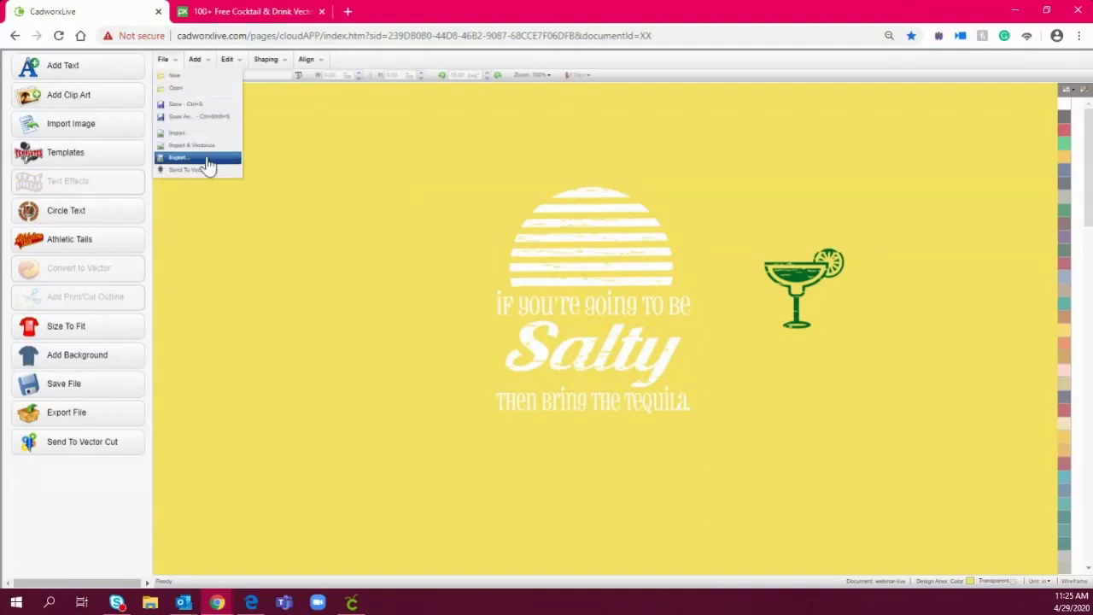
pyautogui.click(208, 159)
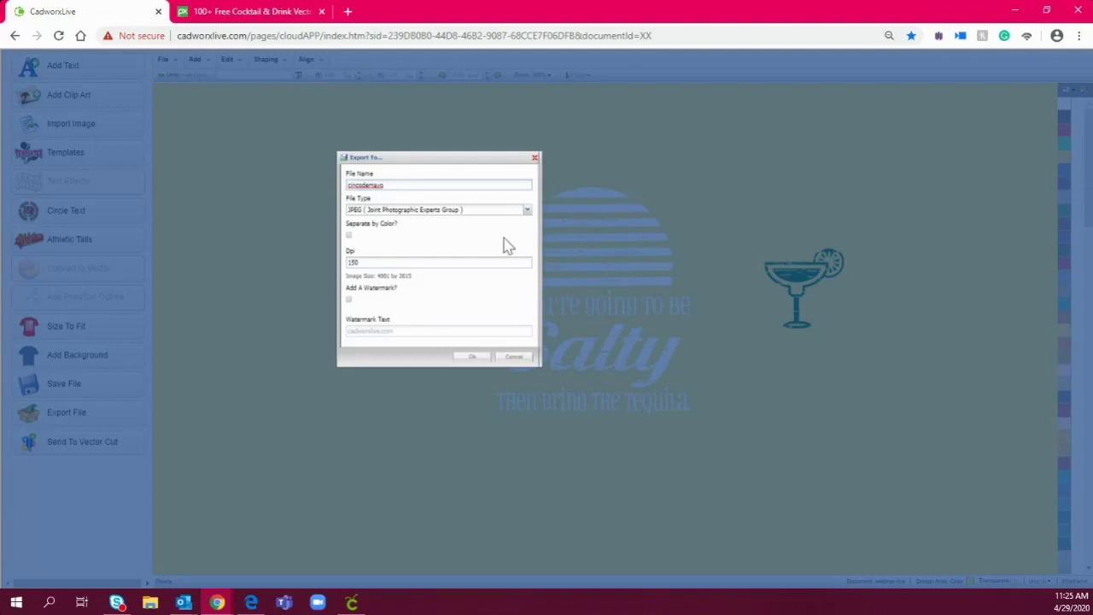
pyautogui.click(485, 213)
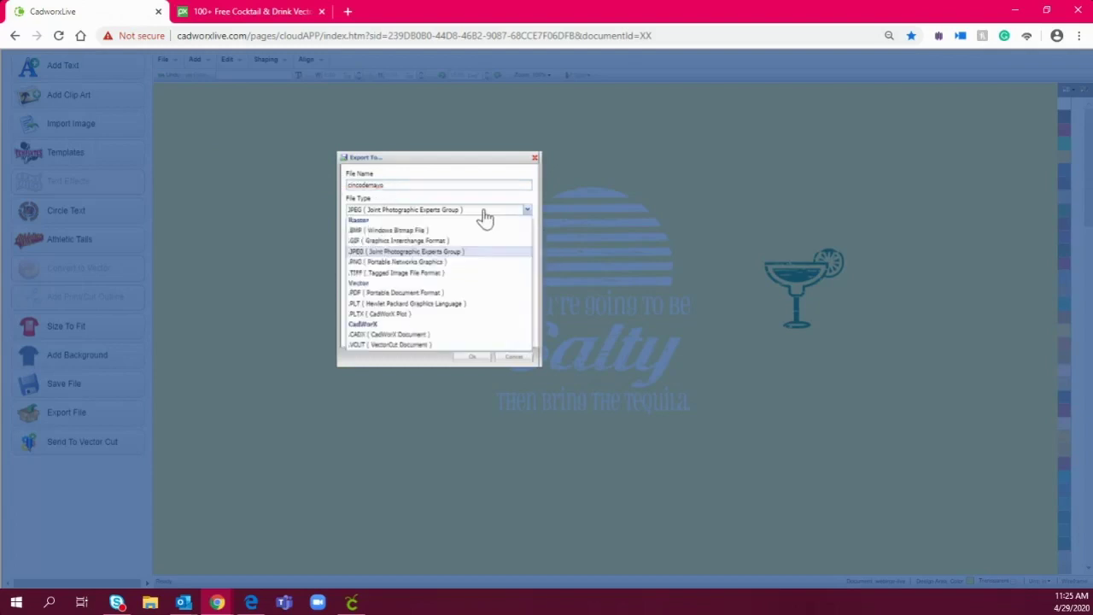
pyautogui.click(451, 262)
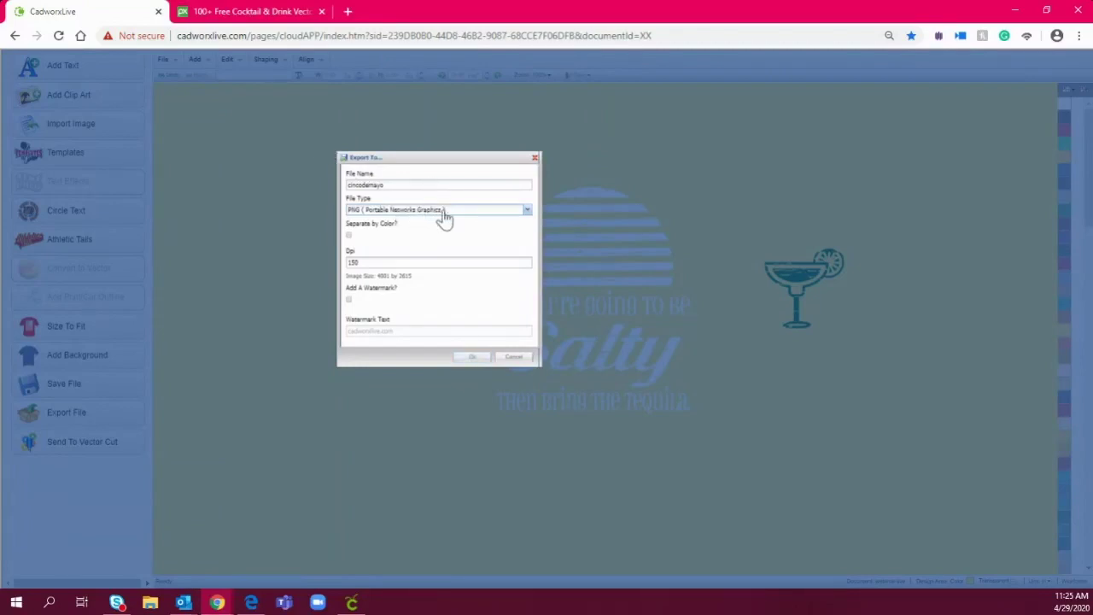
pyautogui.click(470, 357)
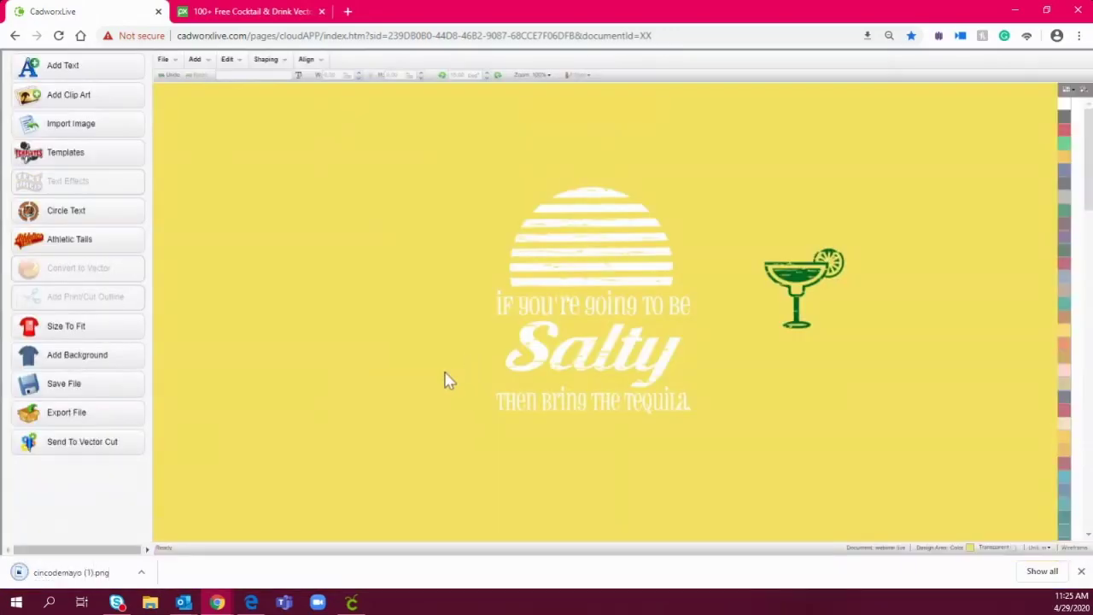
# Step: Switch to Cricut Design Space and upload the cincodemayo (1) PNG from the Downloads folder as an image
pyautogui.click(353, 603)
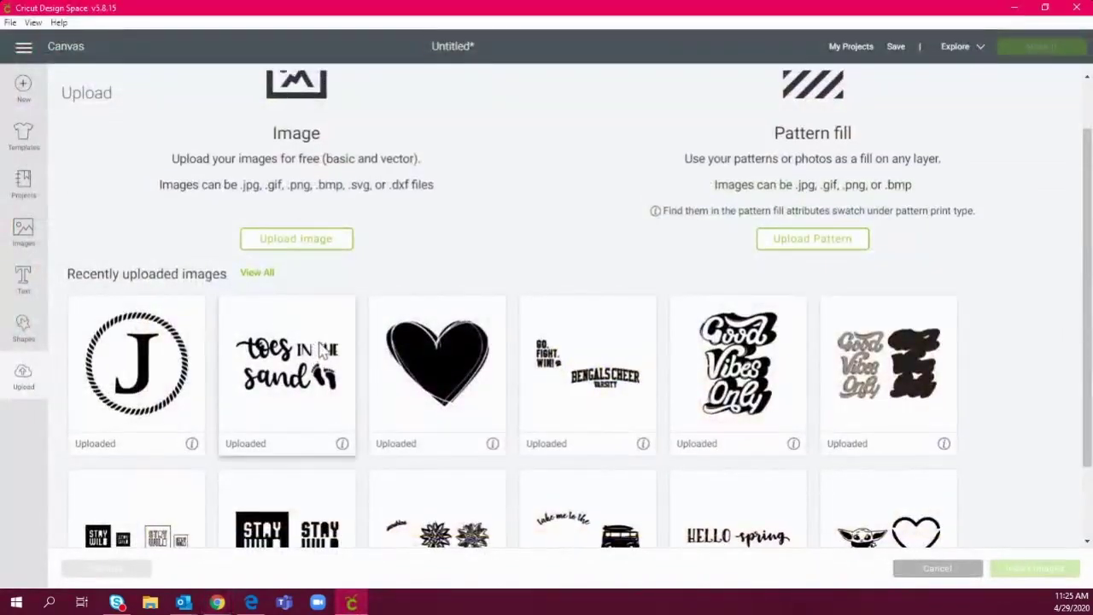
pyautogui.scroll(1, 322, 351)
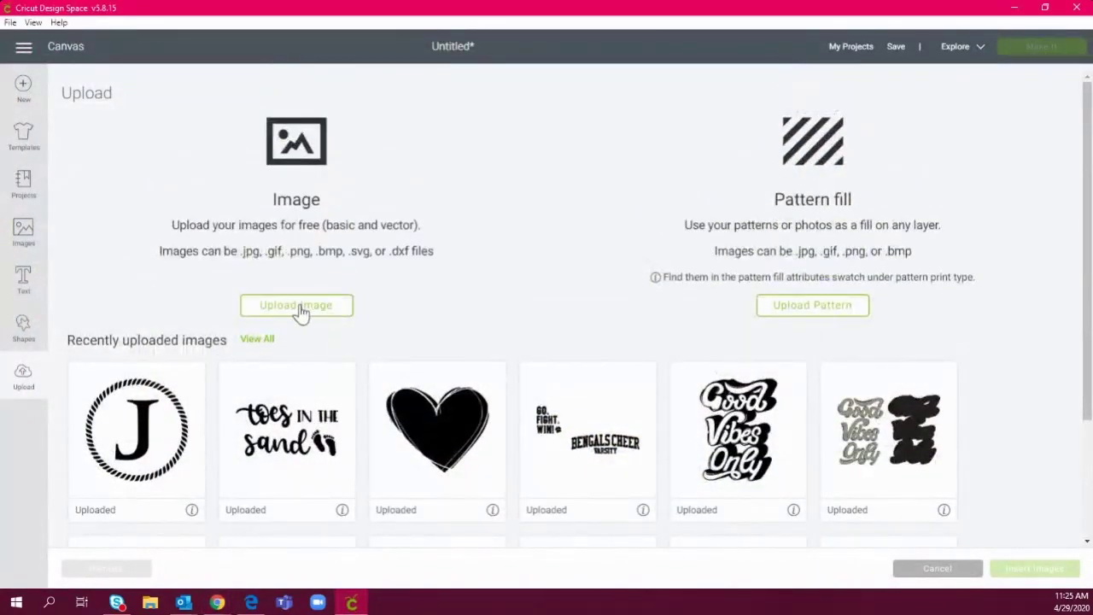
pyautogui.click(299, 306)
pyautogui.click(584, 314)
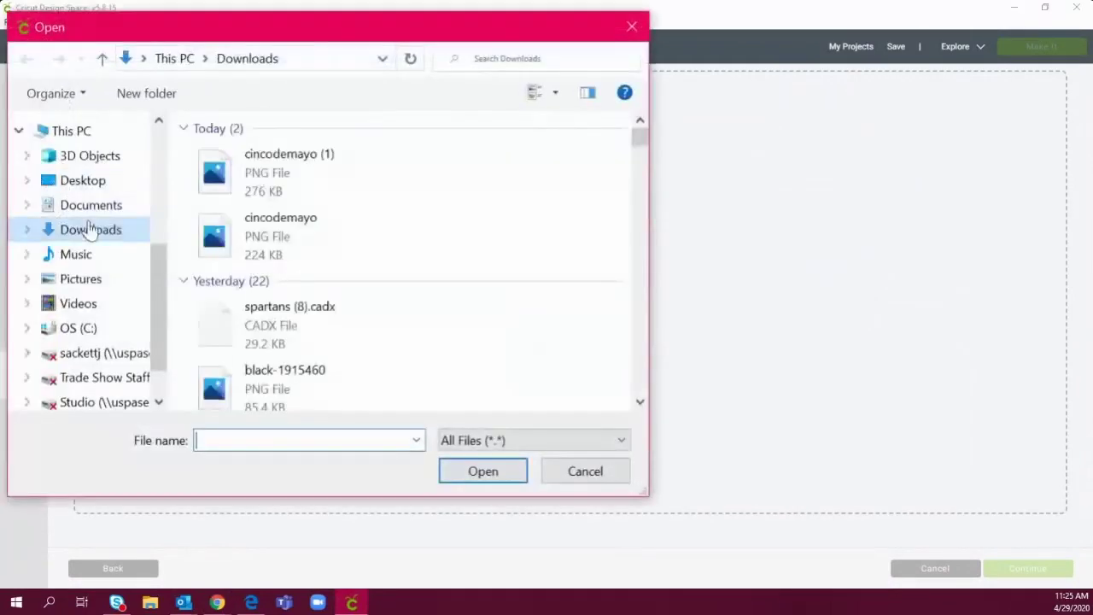
pyautogui.click(105, 236)
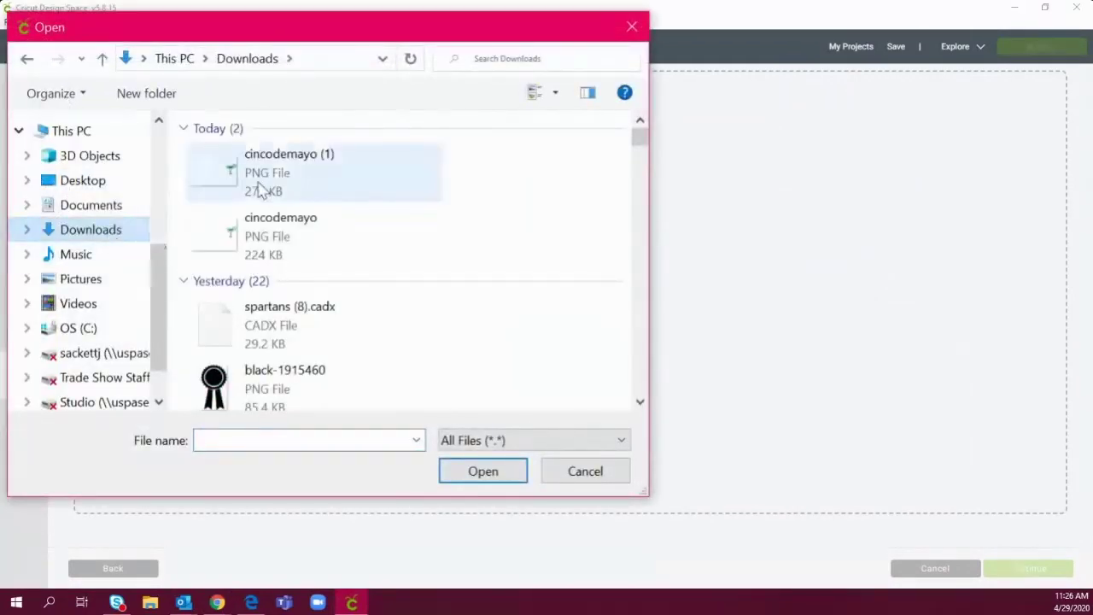
pyautogui.doubleClick(286, 185)
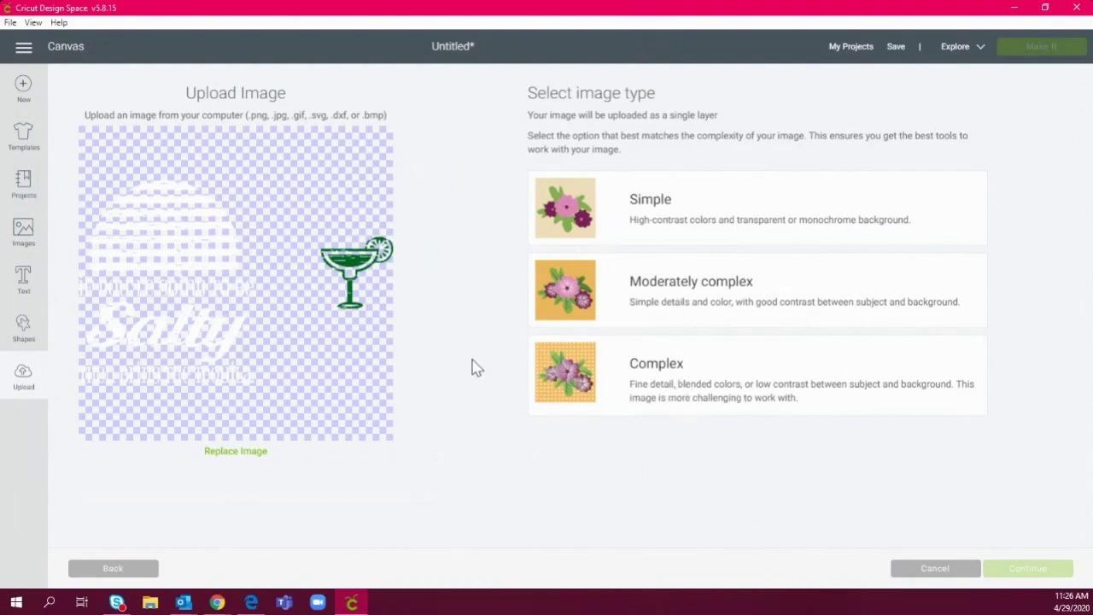
# Step: Set the uploaded image's type to Complex and accept its already transparent background without erasing anything
pyautogui.click(642, 377)
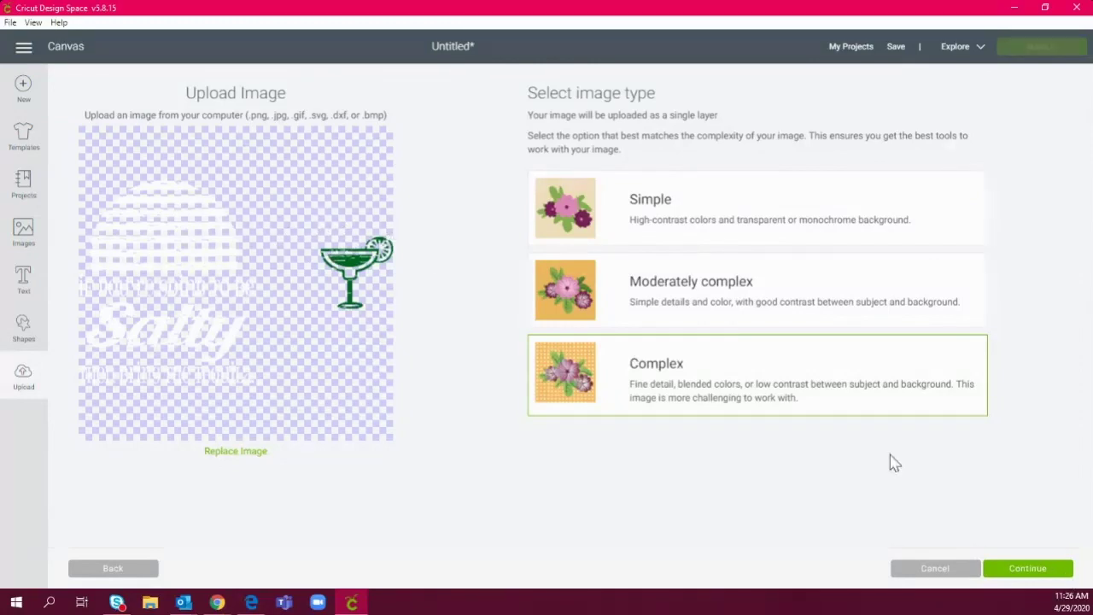
pyautogui.click(1022, 572)
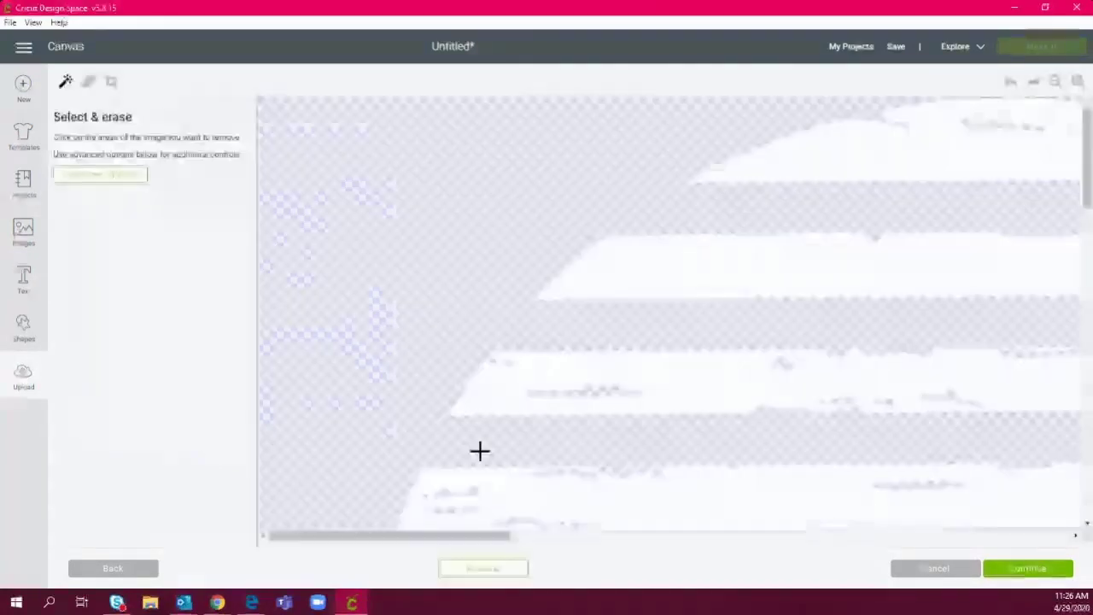
pyautogui.click(1056, 80)
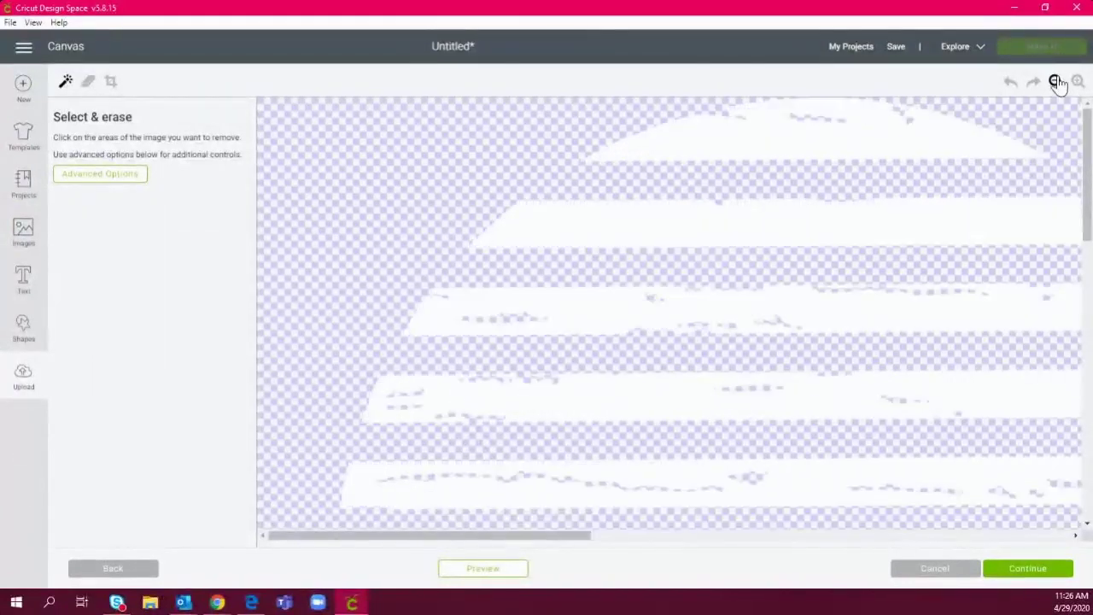
pyautogui.click(1057, 81)
pyautogui.click(1057, 81)
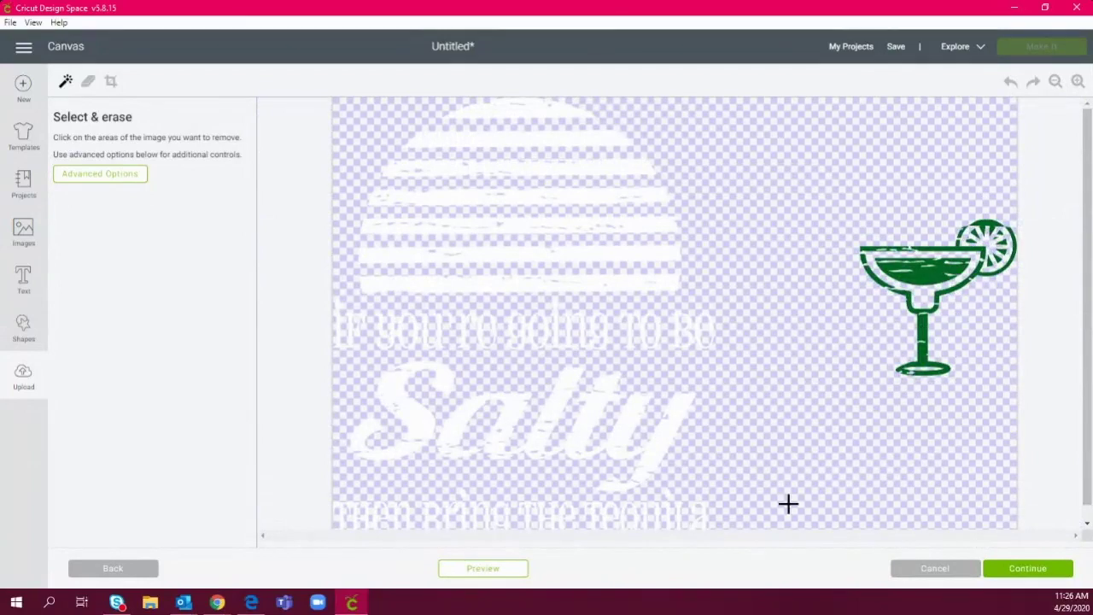
pyautogui.click(1036, 572)
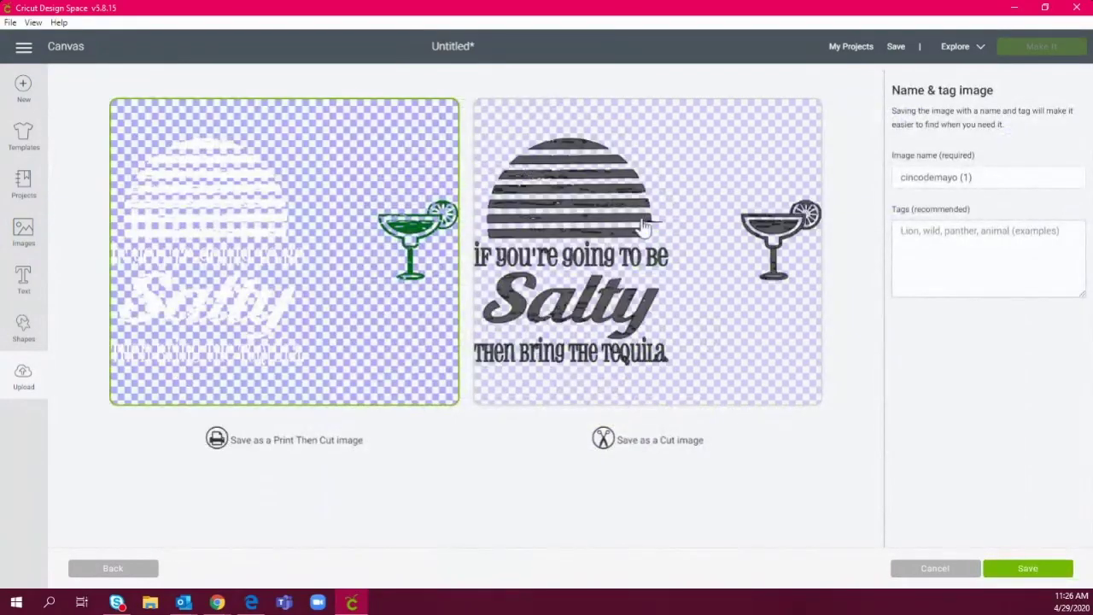
# Step: Save the upload as a Cut image and insert it on the canvas
pyautogui.click(704, 234)
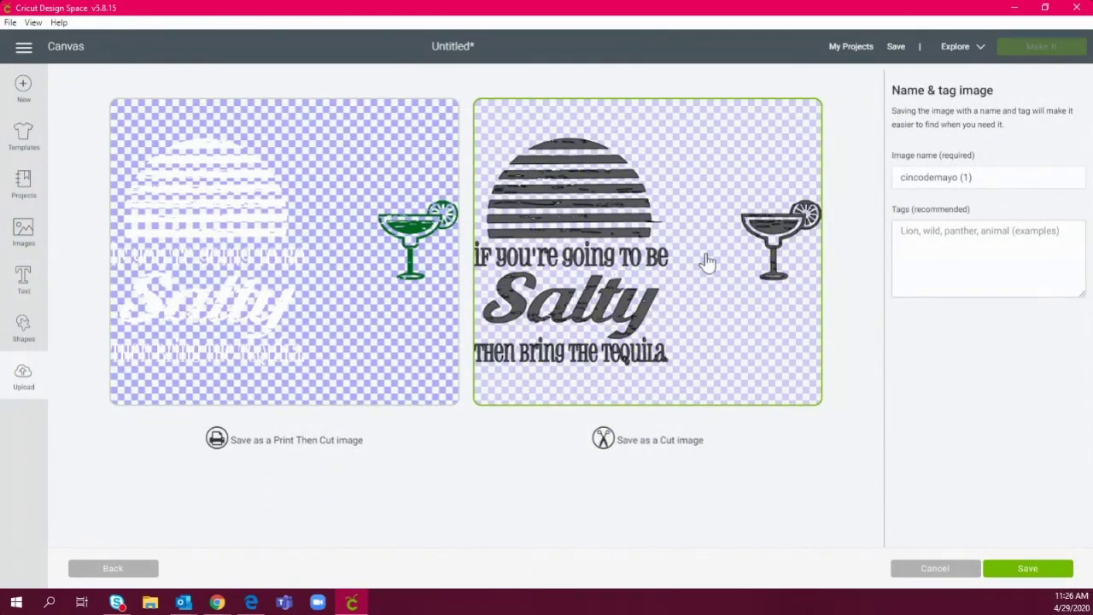
pyautogui.click(1029, 578)
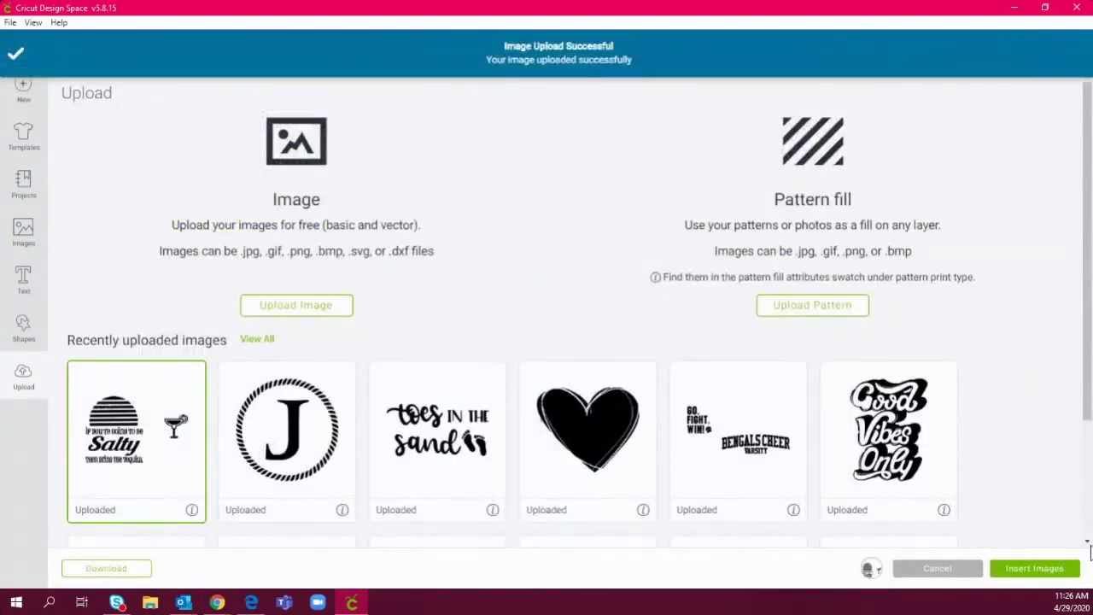
pyautogui.click(1020, 569)
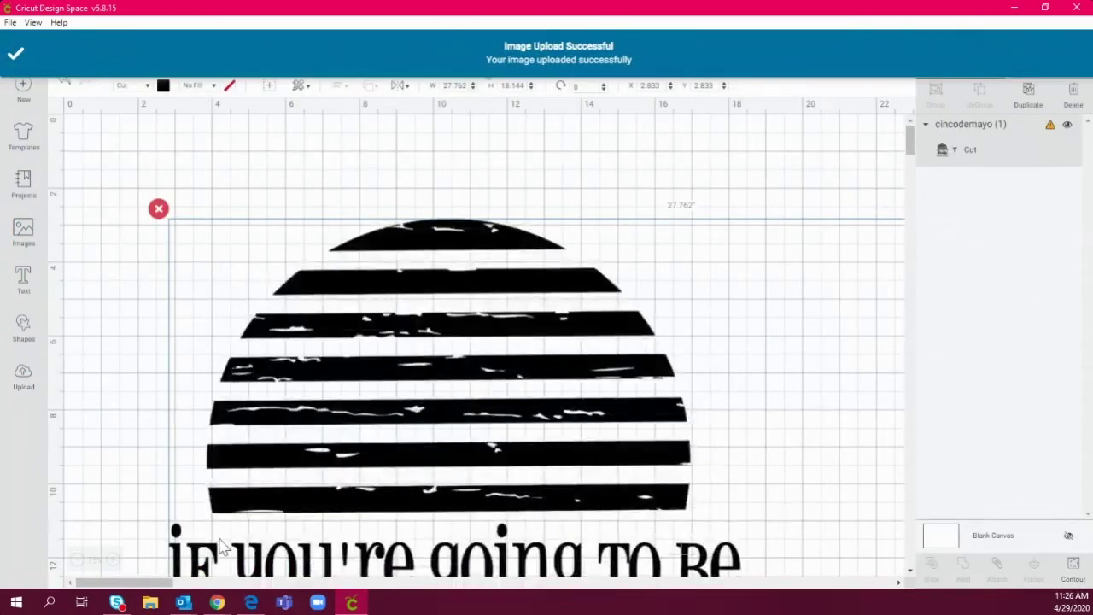
# Step: Reposition the inserted artwork near the canvas origin, at about X 3.4 and Y 2.0, and deselect it
pyautogui.moveTo(410, 434); pyautogui.dragTo(328, 328)
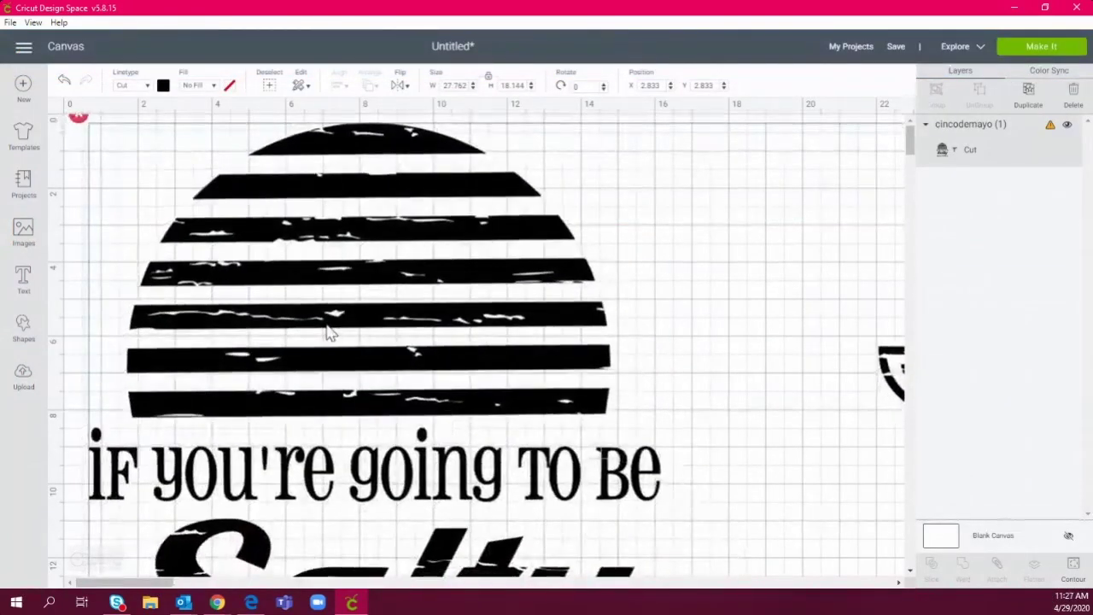
pyautogui.click(76, 561)
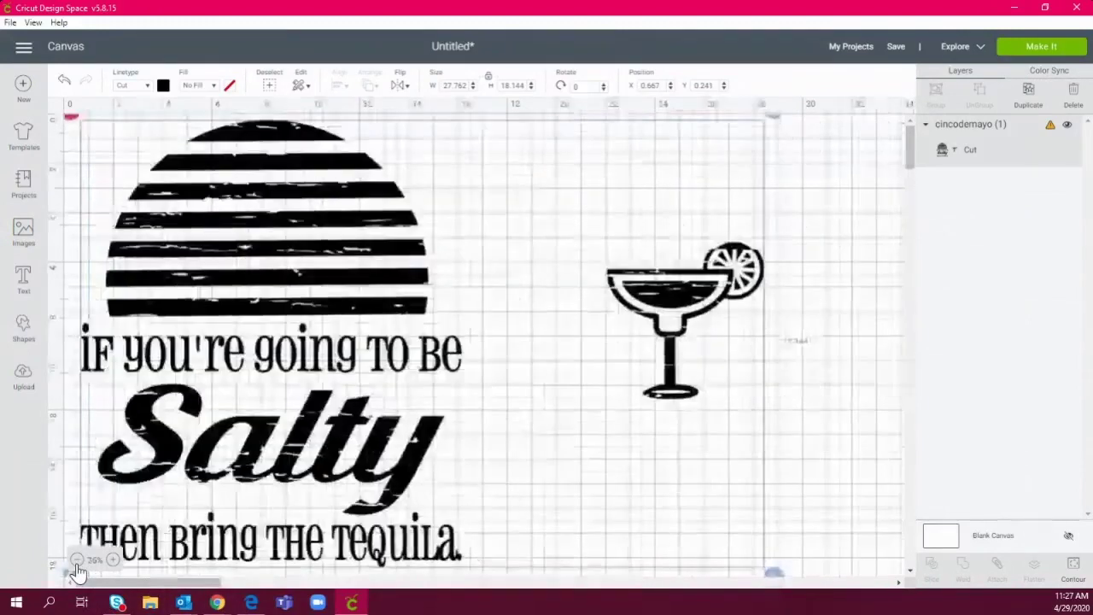
pyautogui.click(76, 561)
pyautogui.moveTo(290, 224); pyautogui.dragTo(304, 236)
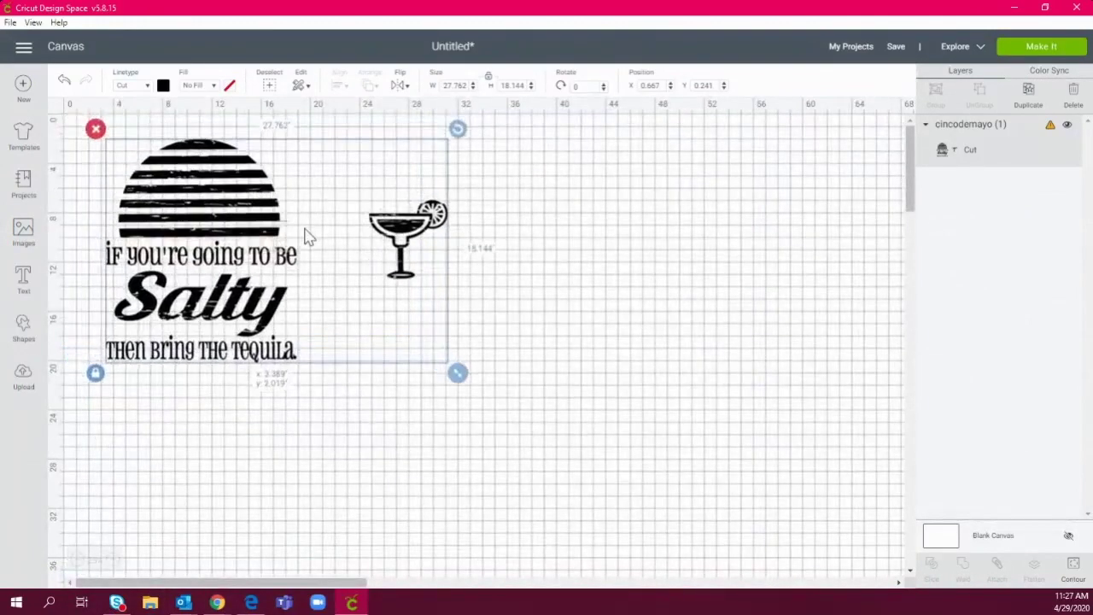
pyautogui.click(400, 385)
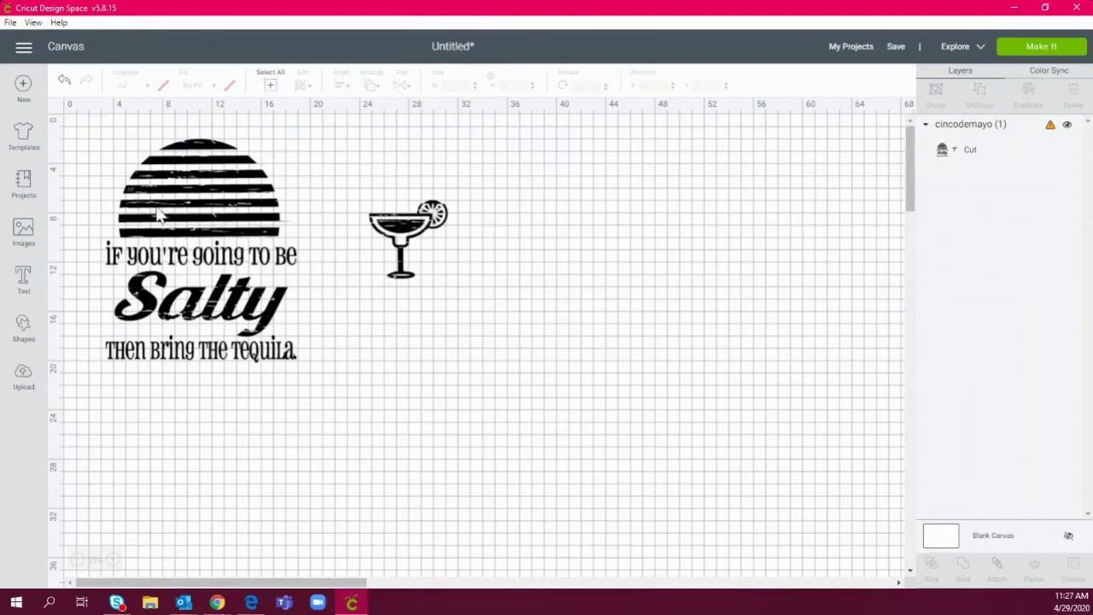
# Step: Cover the margarita with a square about 12 inches wide and slice the artwork with it
pyautogui.click(23, 328)
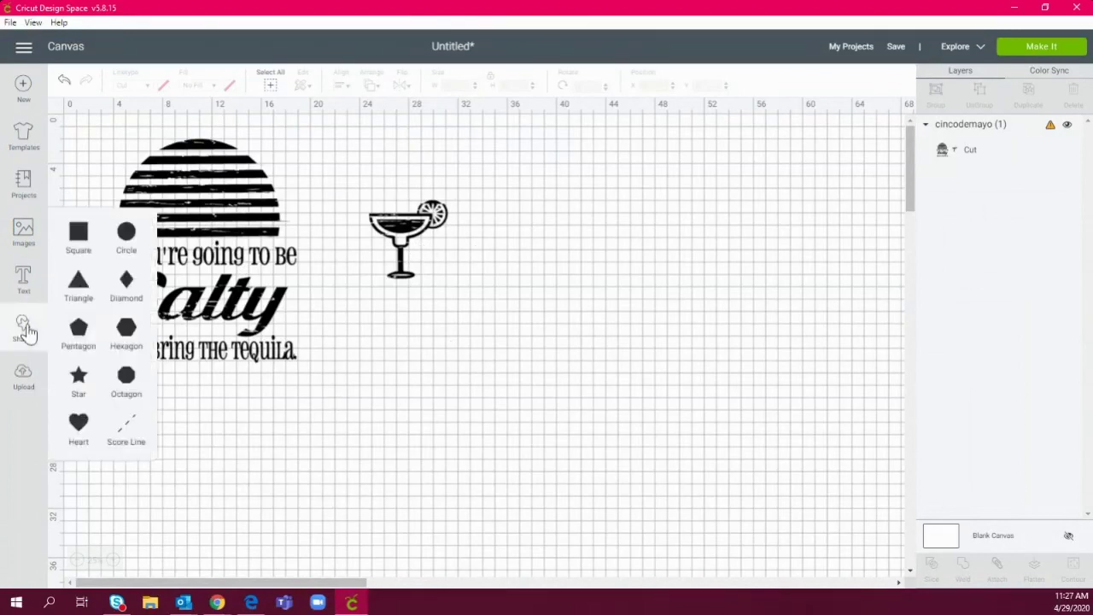
pyautogui.click(78, 239)
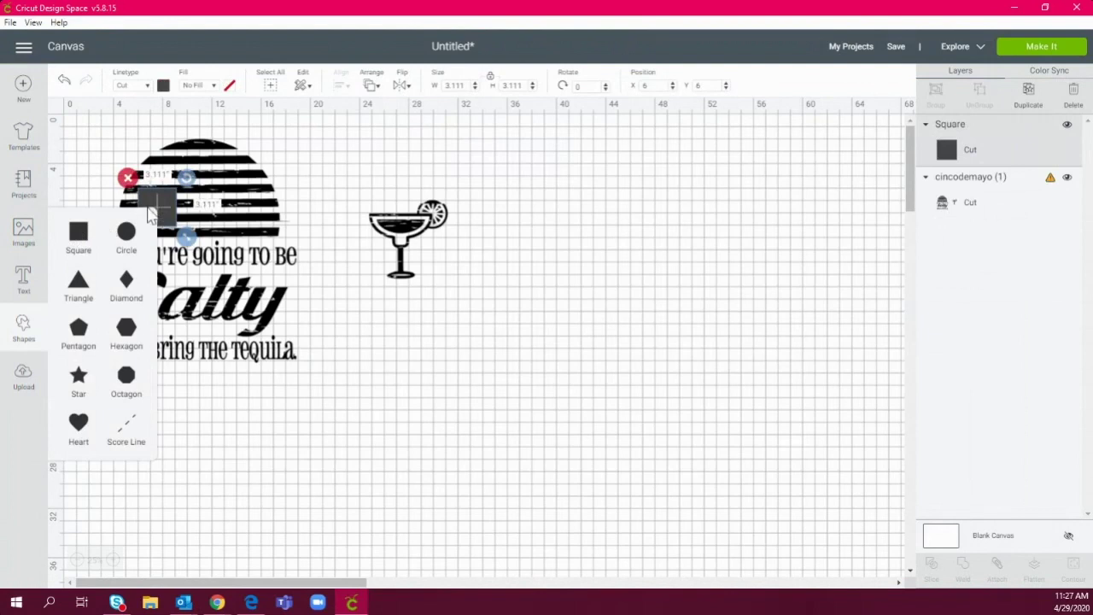
pyautogui.moveTo(164, 205); pyautogui.dragTo(489, 329)
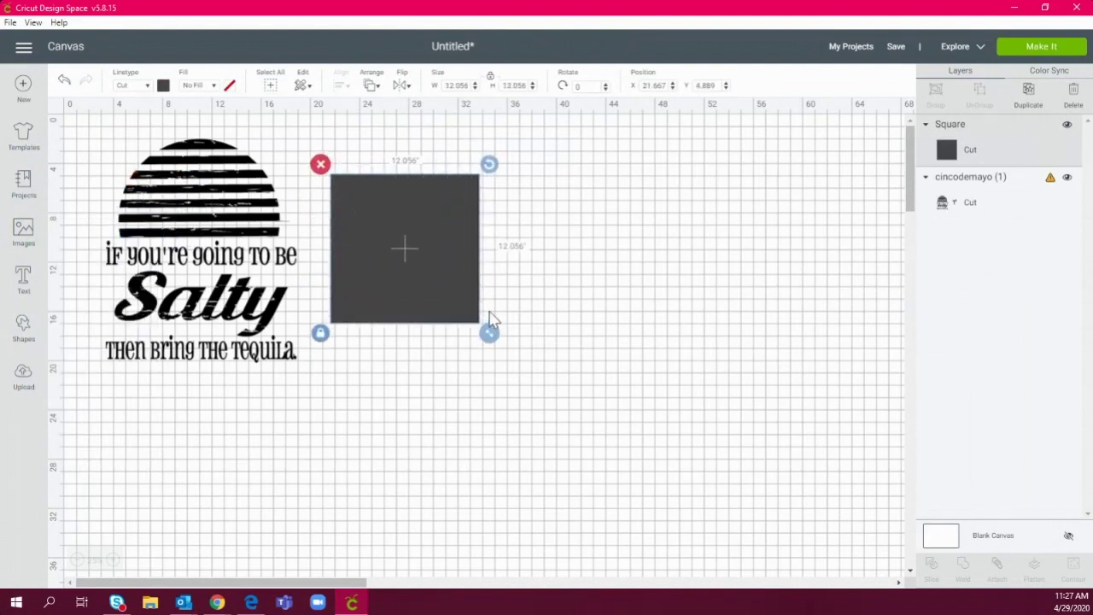
pyautogui.moveTo(389, 239); pyautogui.dragTo(393, 227)
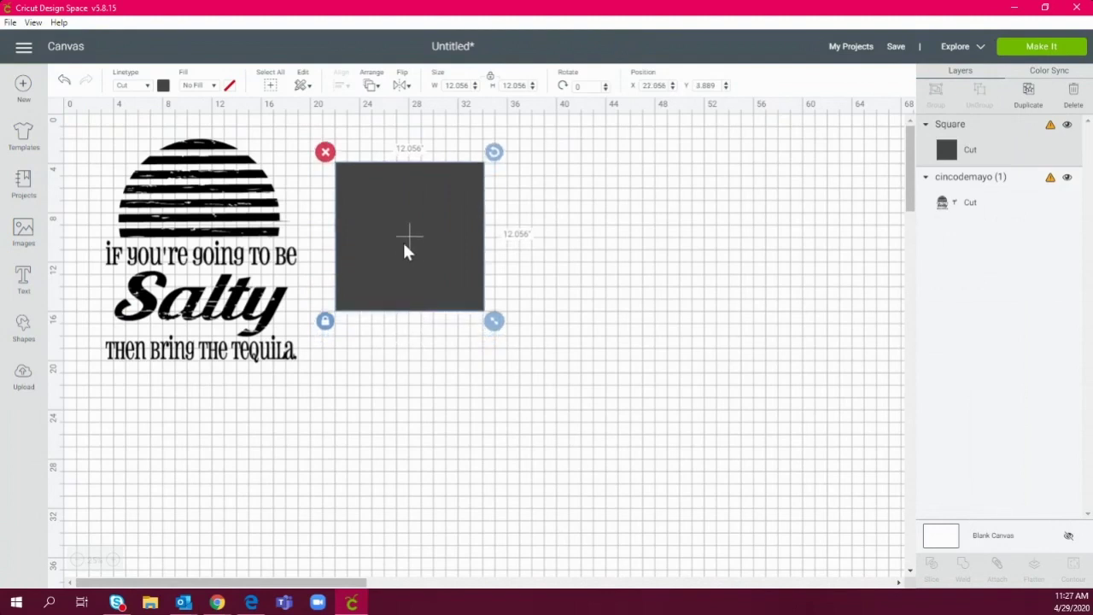
pyautogui.keyDown('shift'); pyautogui.click(223, 239); pyautogui.keyUp('shift')
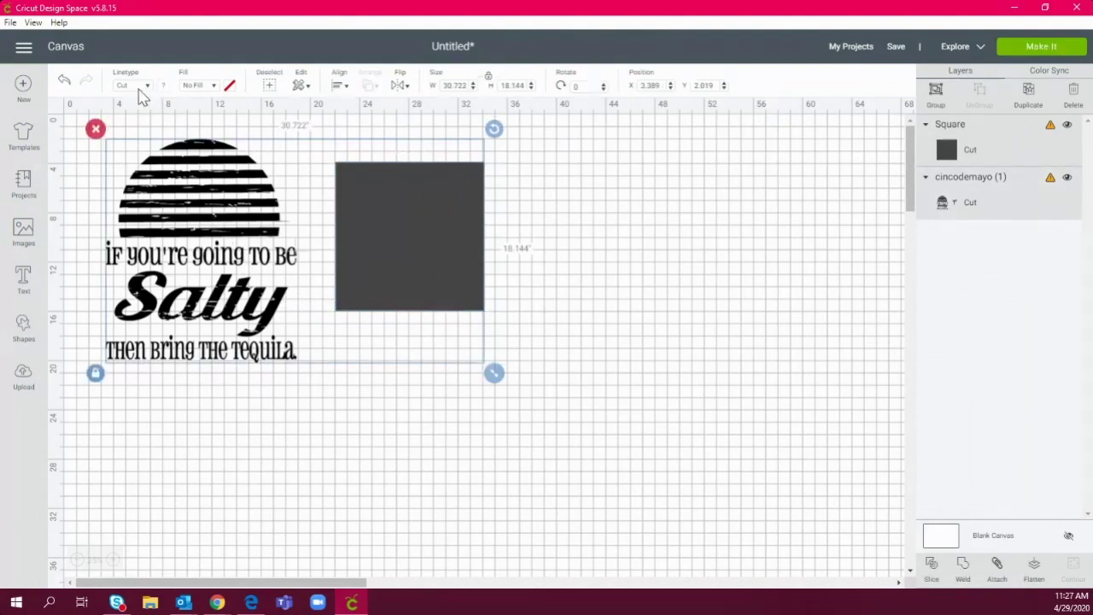
pyautogui.click(931, 566)
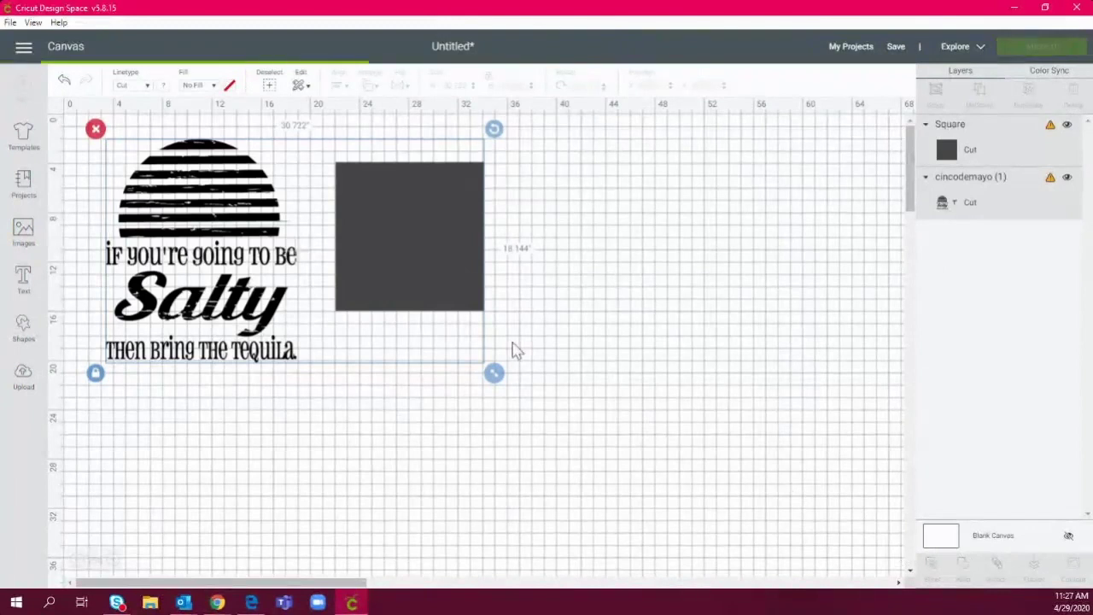
# Step: Delete the leftover square and duplicate margarita from the slice, moving the remaining margarita slightly closer to the text
pyautogui.moveTo(458, 274); pyautogui.dragTo(547, 425)
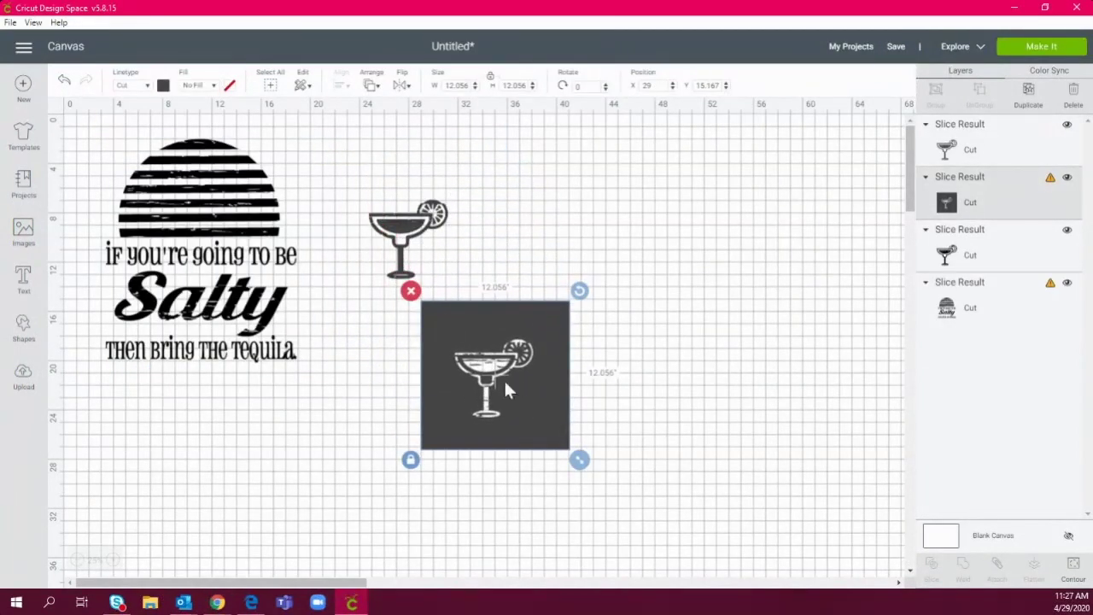
pyautogui.press('Delete')
pyautogui.moveTo(430, 211); pyautogui.dragTo(397, 243)
pyautogui.click(440, 208)
pyautogui.press('Delete')
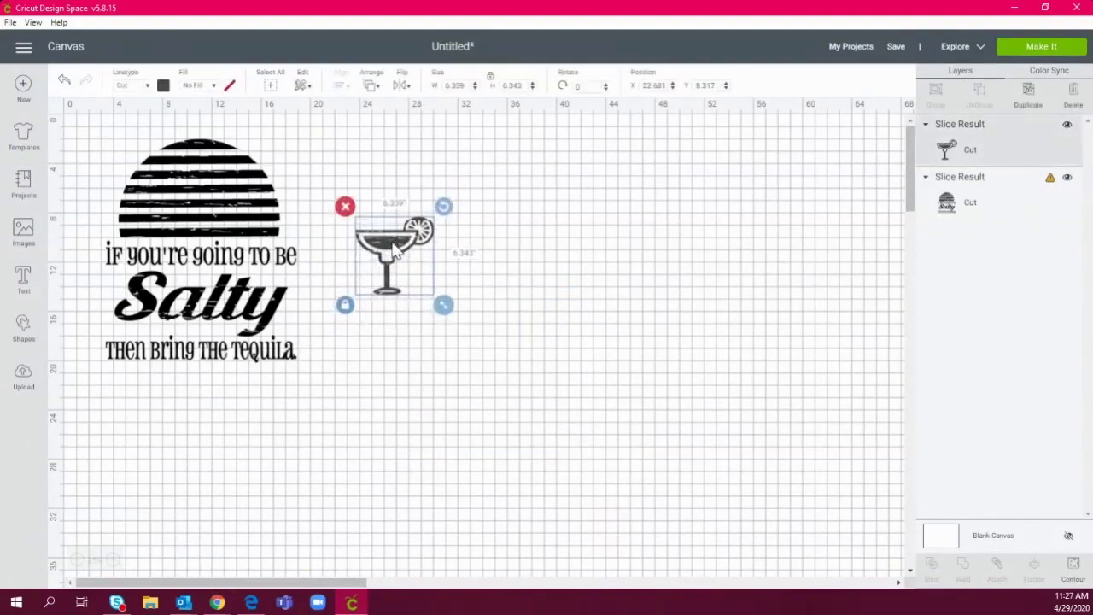
# Step: Set the sliced margarita's material color to dark green
pyautogui.click(163, 85)
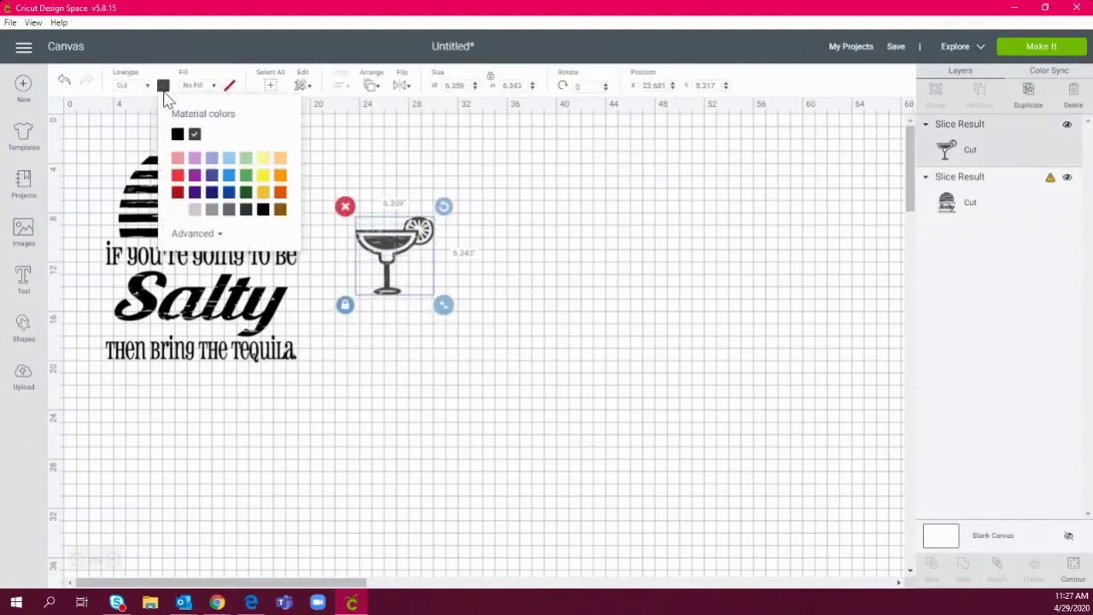
pyautogui.click(247, 193)
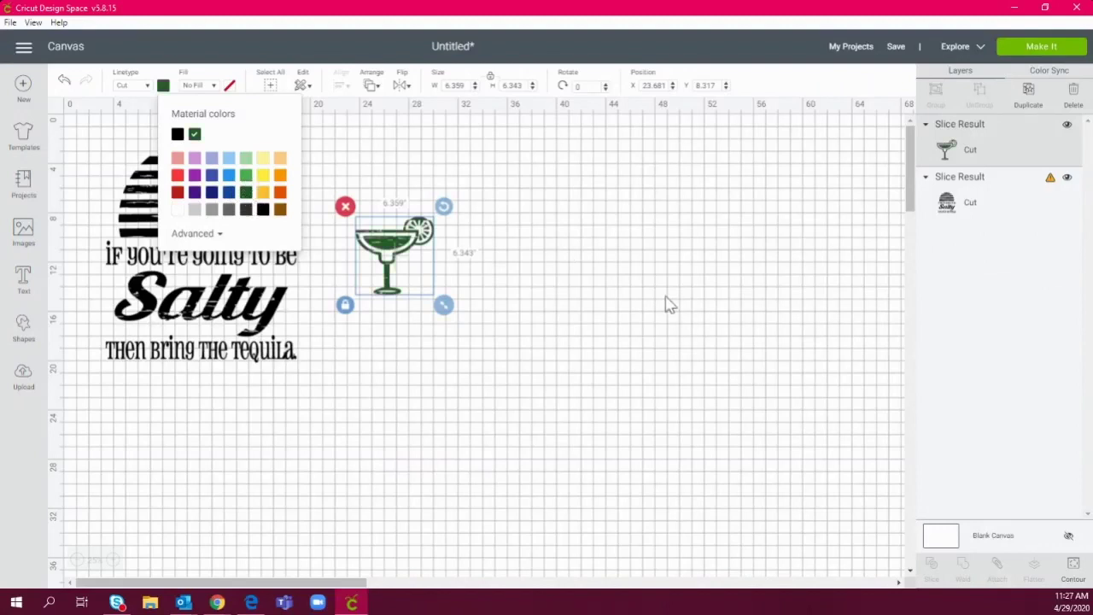
pyautogui.click(634, 269)
# Step: Set the material color of the sun and text artwork to white and deselect it
pyautogui.click(260, 292)
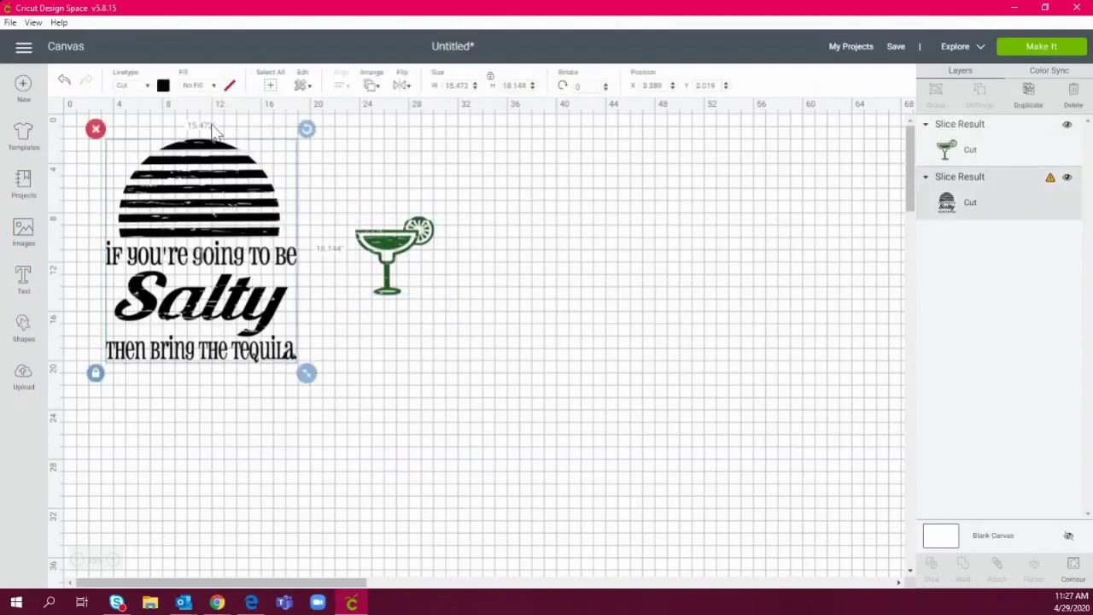
pyautogui.click(163, 86)
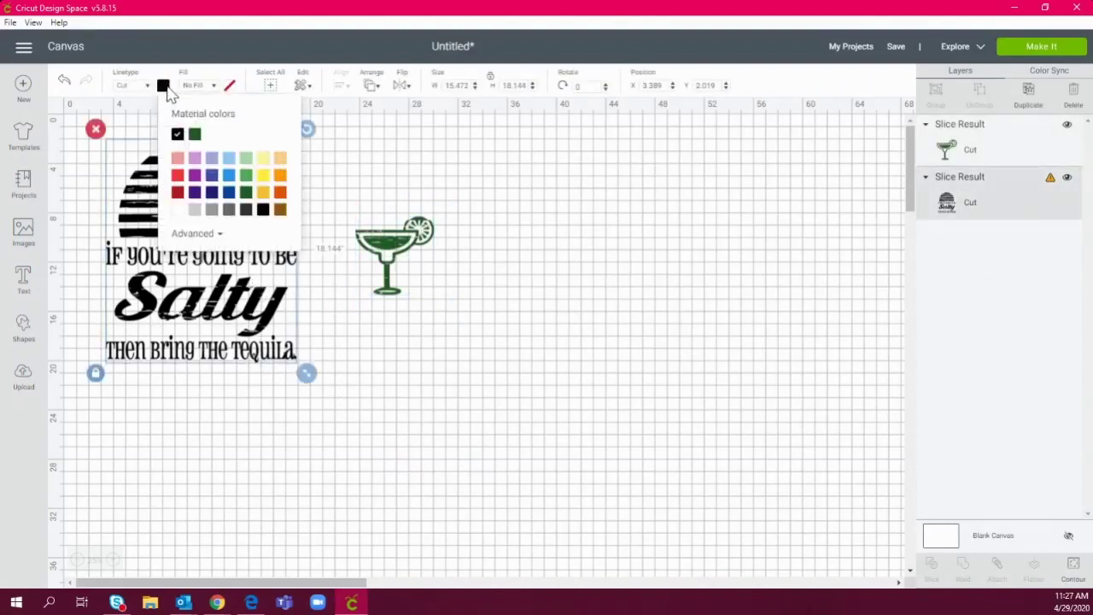
pyautogui.click(177, 210)
pyautogui.click(709, 290)
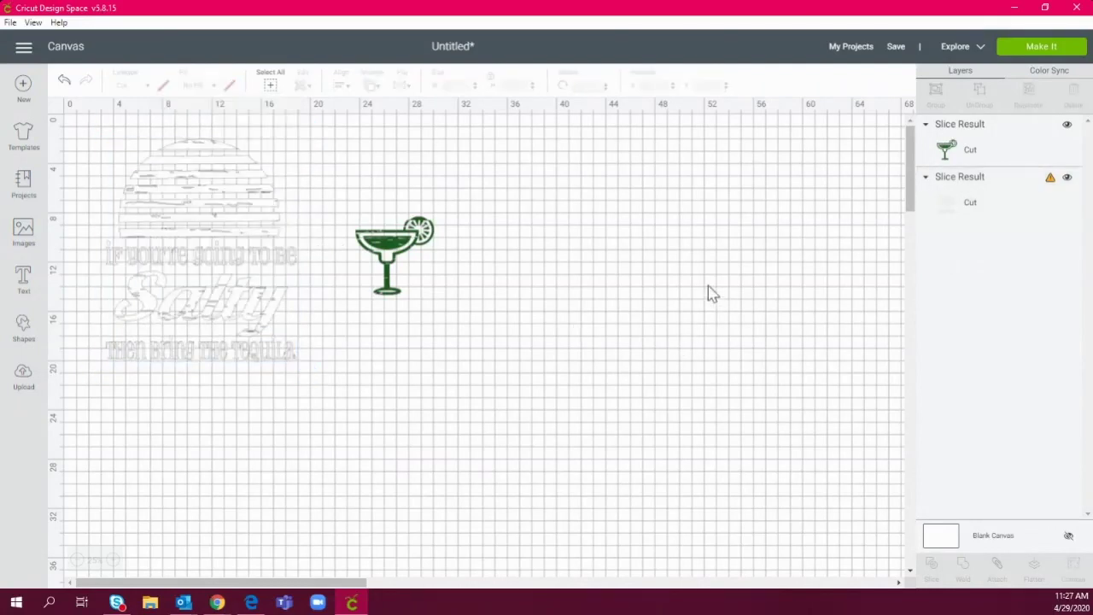
# Step: Move the green margarita onto the striped sun of the white artwork
pyautogui.click(221, 243)
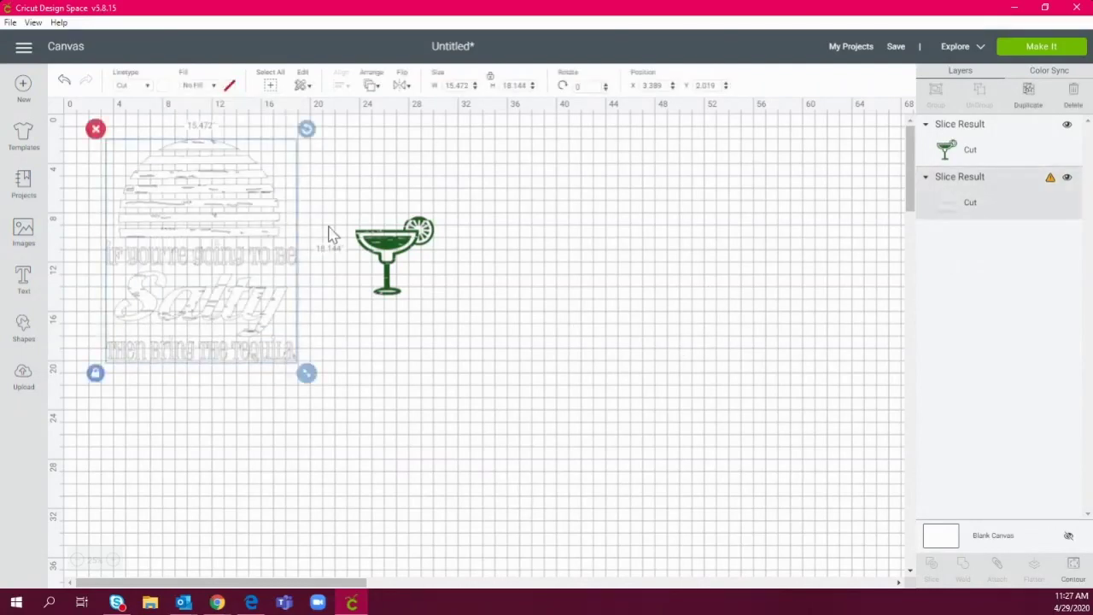
pyautogui.moveTo(392, 249); pyautogui.dragTo(197, 203)
# Step: Resize the whole design proportionally to 10 inches wide and move it to the canvas's upper-left corner
pyautogui.moveTo(387, 433); pyautogui.dragTo(99, 133)
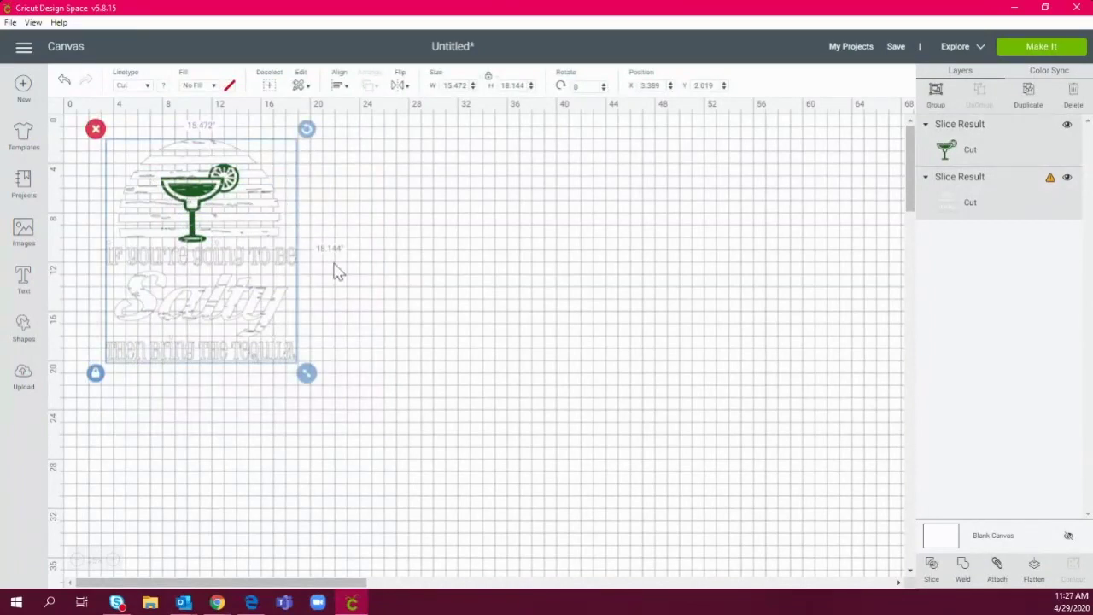
pyautogui.click(113, 561)
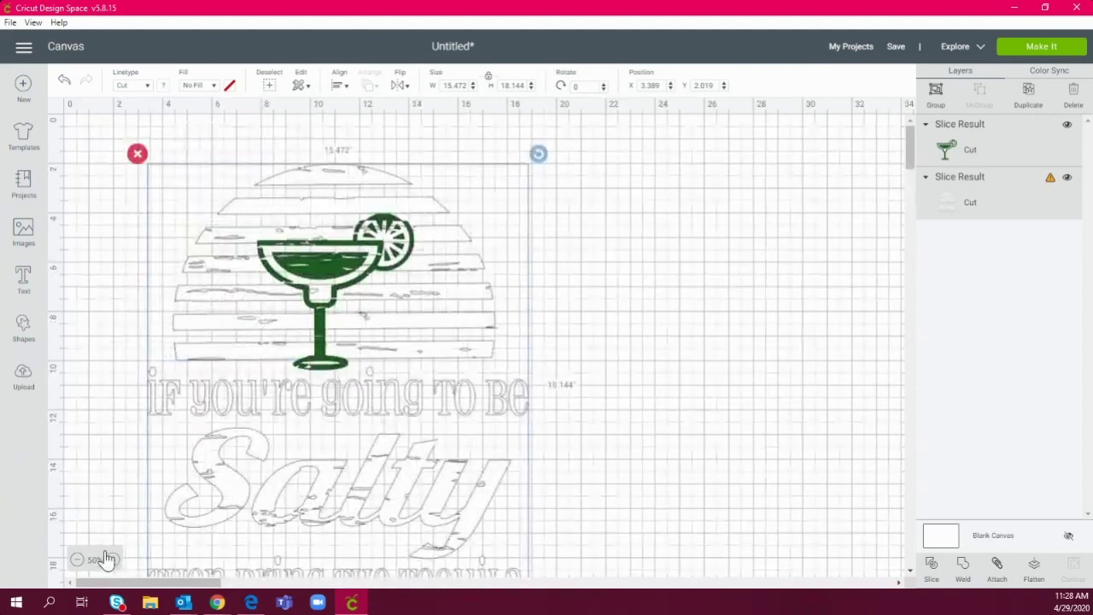
pyautogui.click(114, 561)
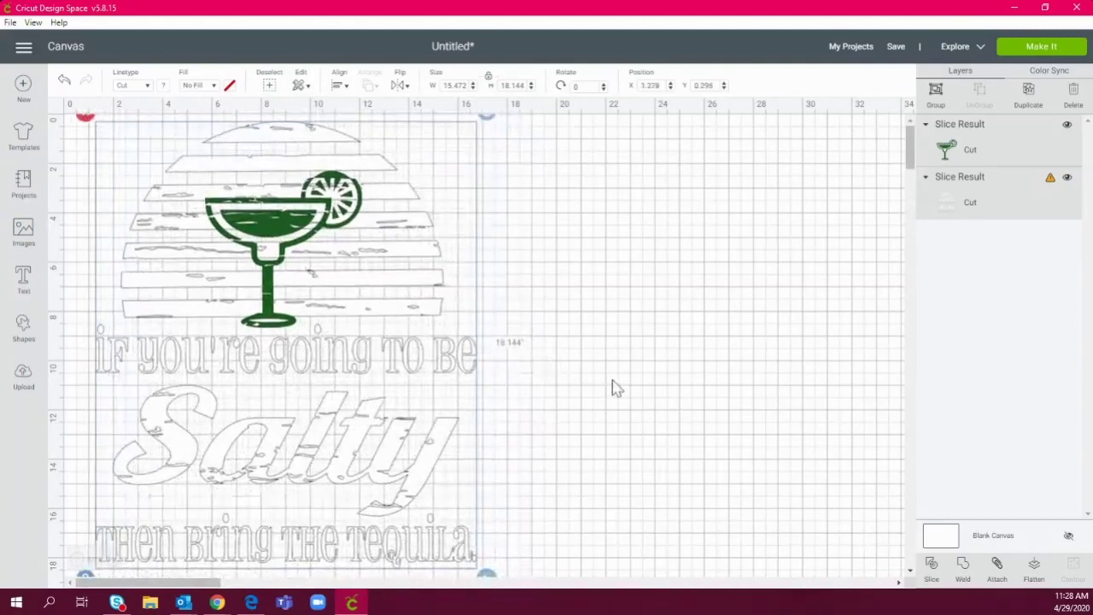
pyautogui.click(452, 87)
pyautogui.press('Return')
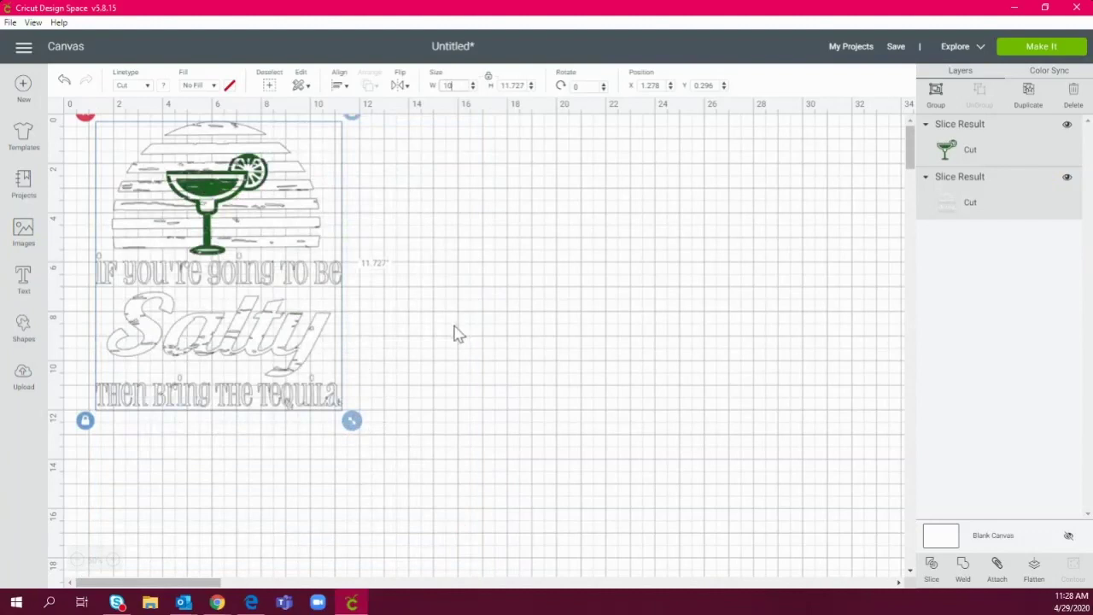
pyautogui.moveTo(243, 251); pyautogui.dragTo(232, 256)
pyautogui.click(395, 195)
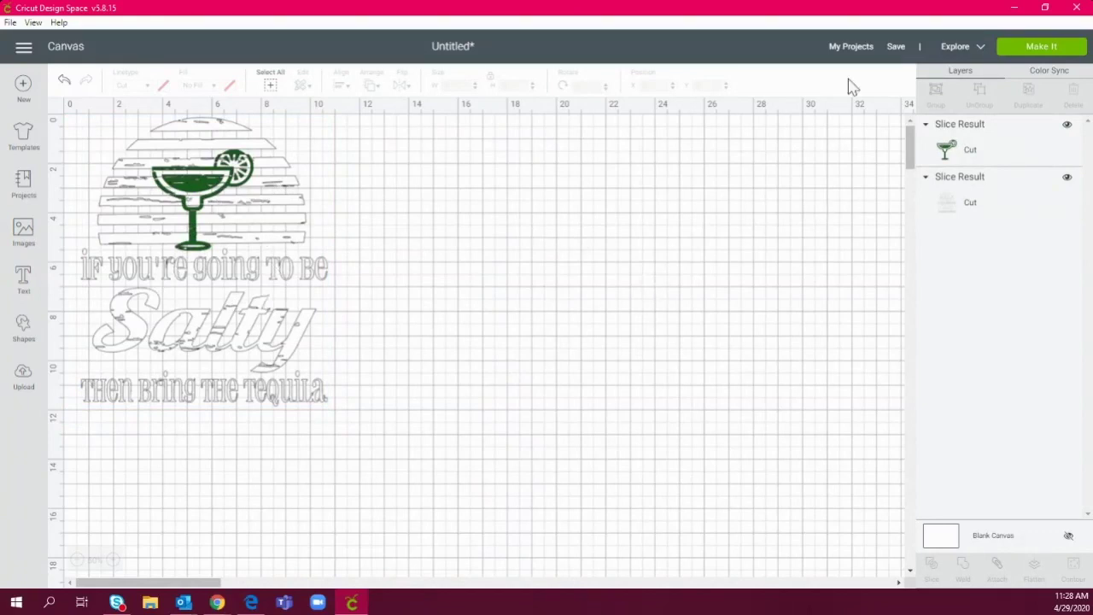
pyautogui.click(1042, 48)
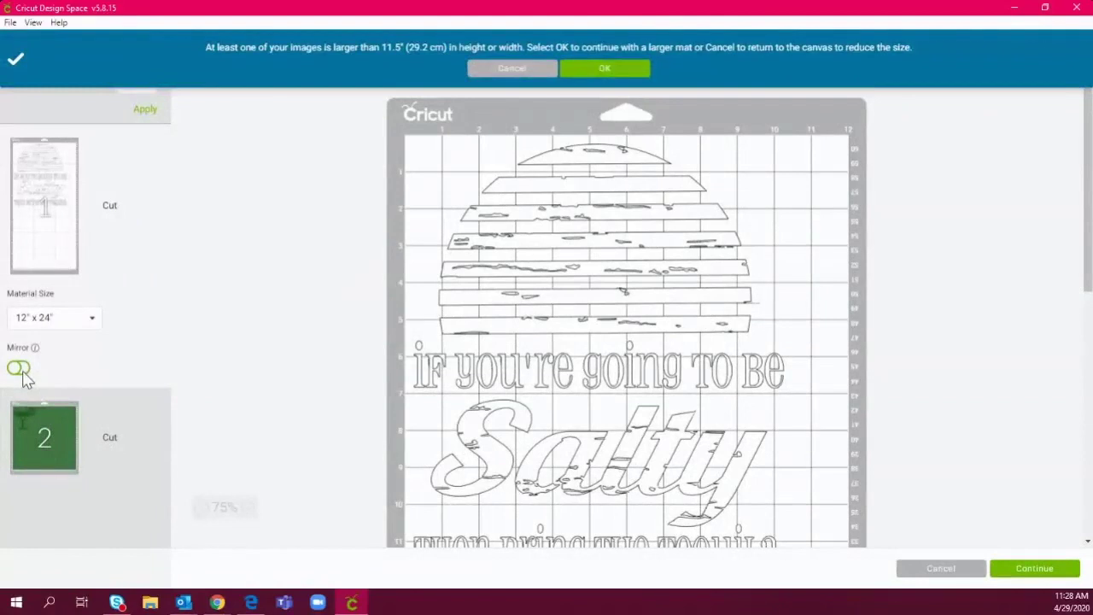
pyautogui.click(20, 371)
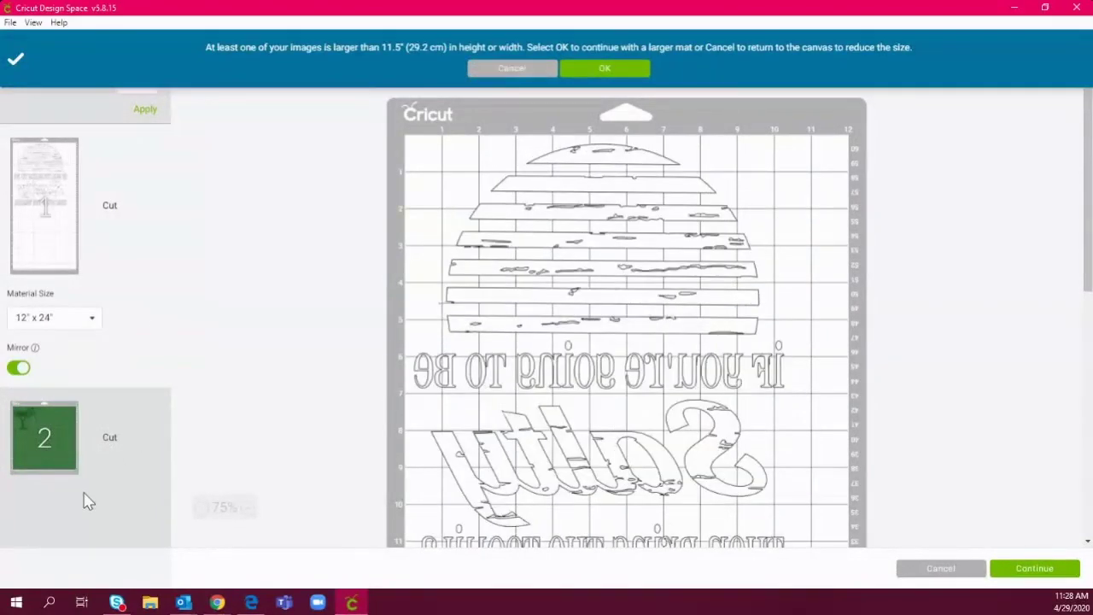
pyautogui.click(123, 488)
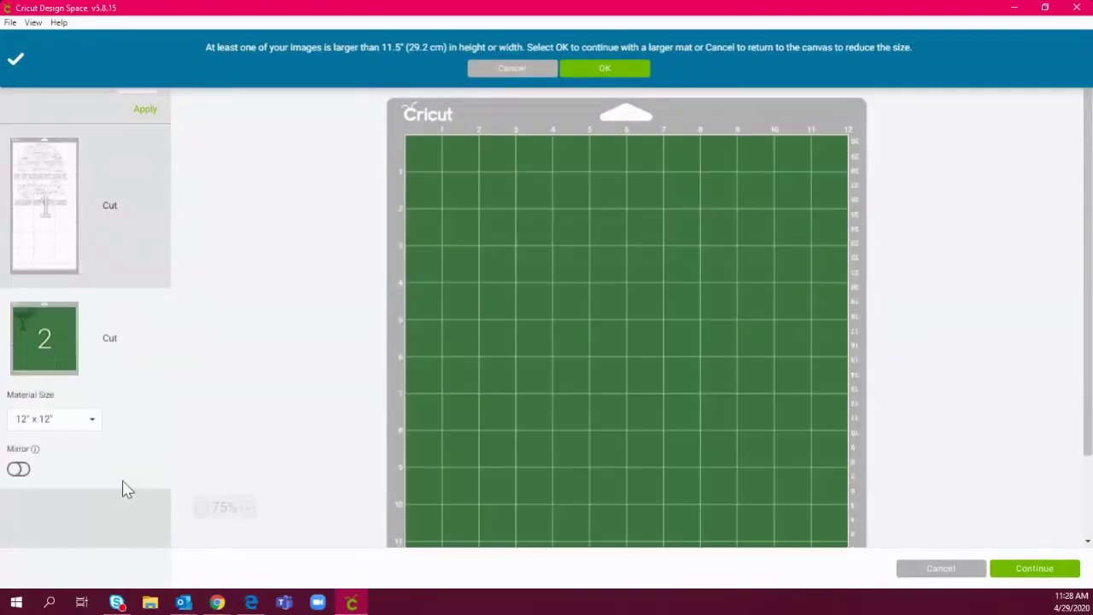
pyautogui.click(23, 475)
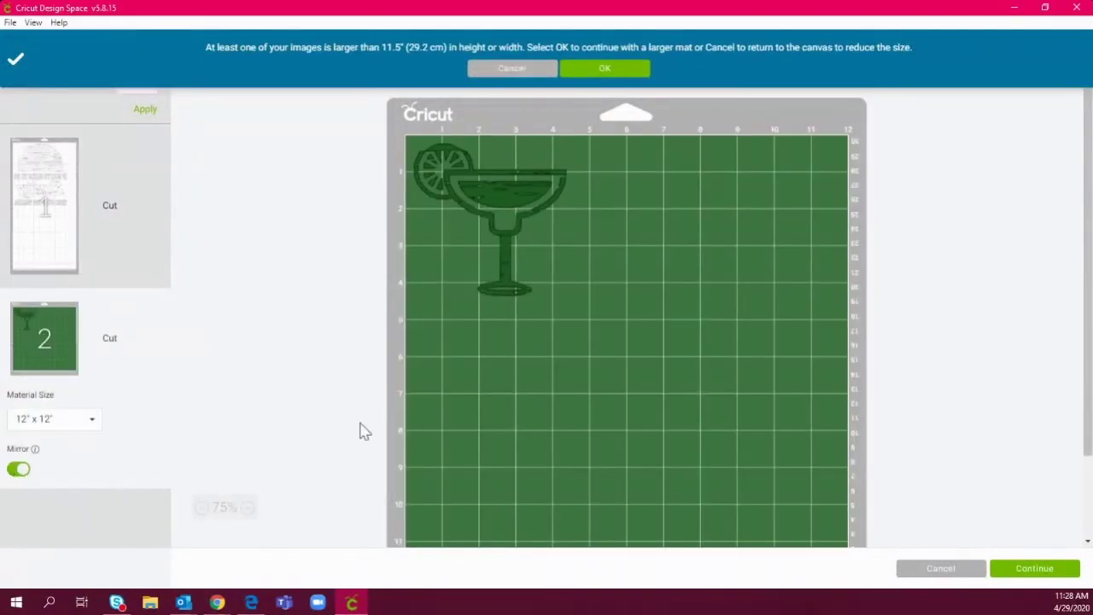
pyautogui.click(66, 249)
pyautogui.scroll(-4, 595, 431)
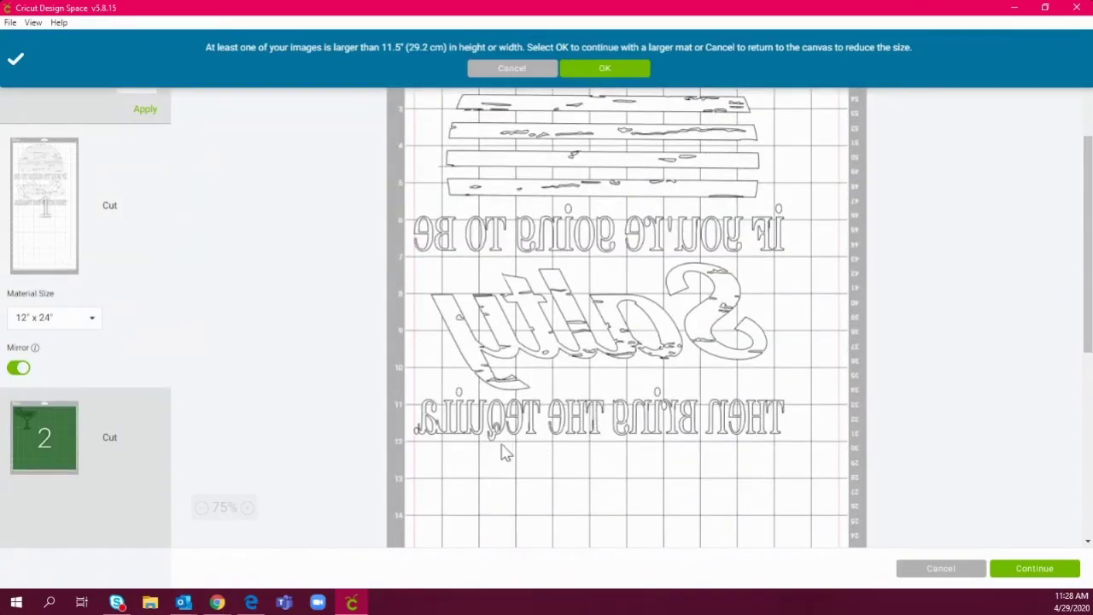
pyautogui.scroll(4, 487, 451)
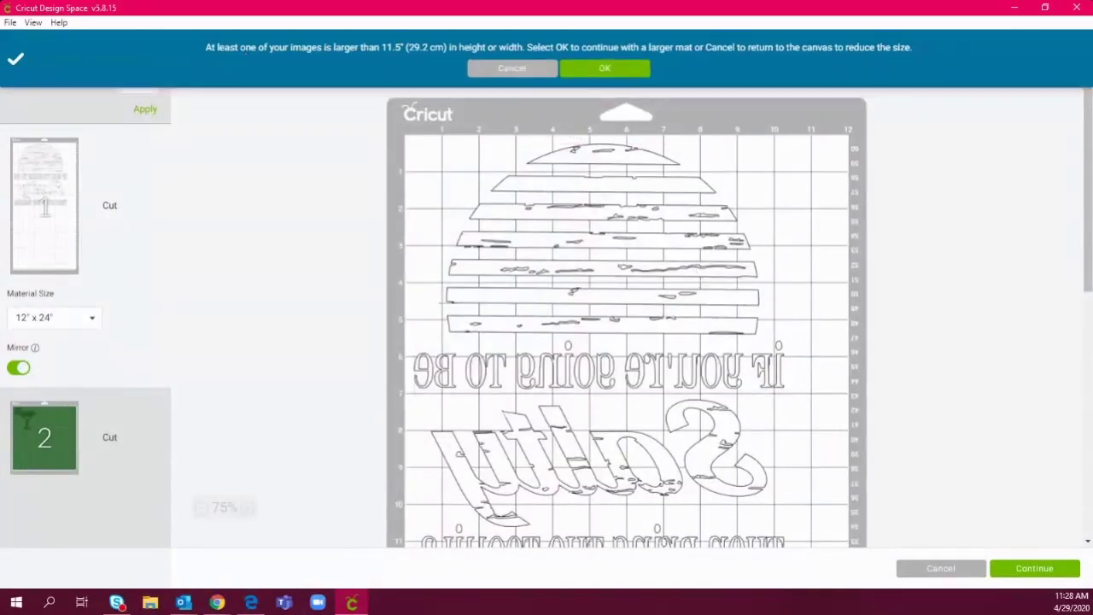
pyautogui.scroll(-4, 568, 335)
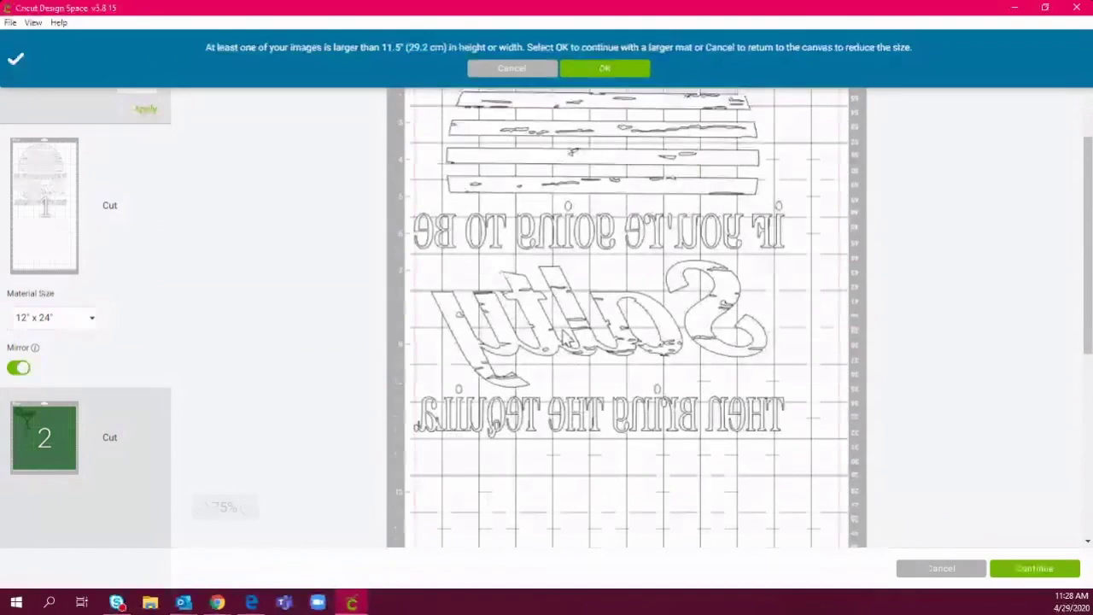
pyautogui.scroll(4, 952, 490)
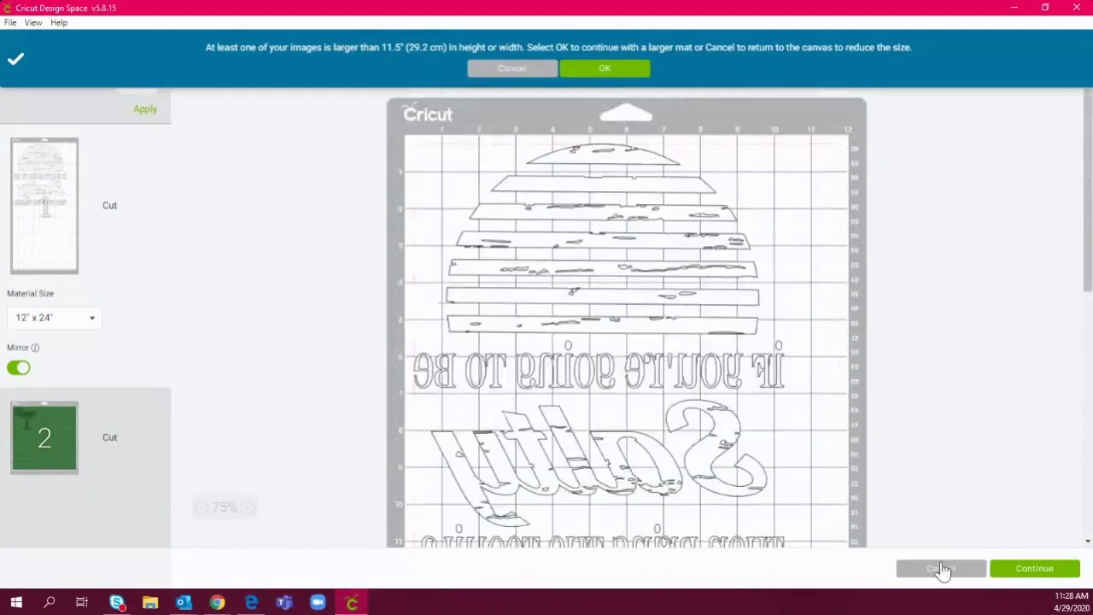
pyautogui.click(940, 570)
# Step: Shrink the whole design proportionally to about 9.57 inches wide and 11.23 inches high
pyautogui.moveTo(381, 460); pyautogui.dragTo(66, 114)
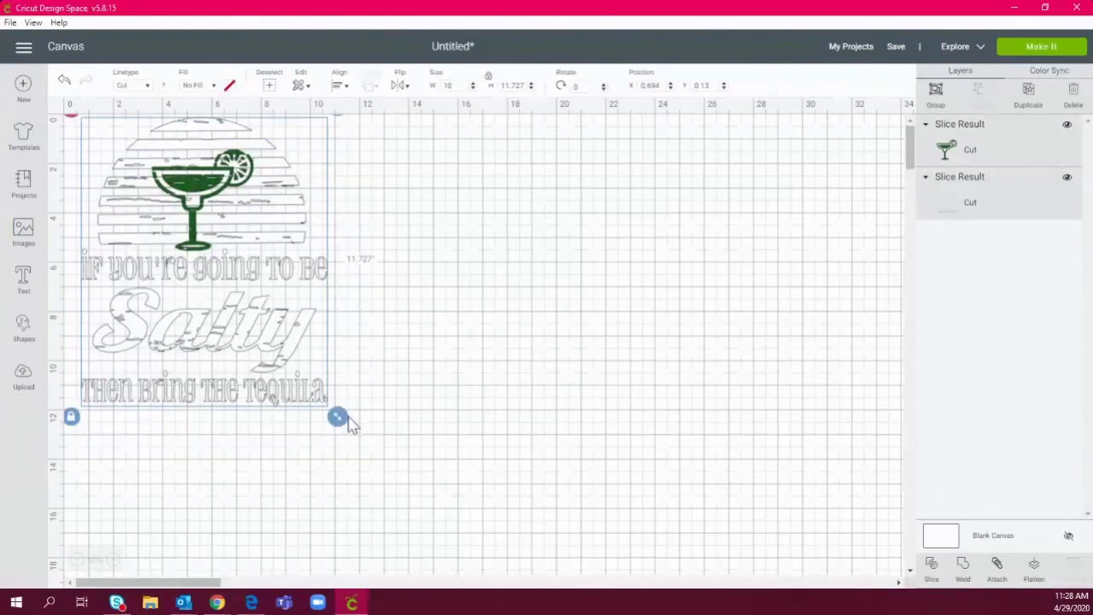
pyautogui.moveTo(342, 421); pyautogui.dragTo(310, 415)
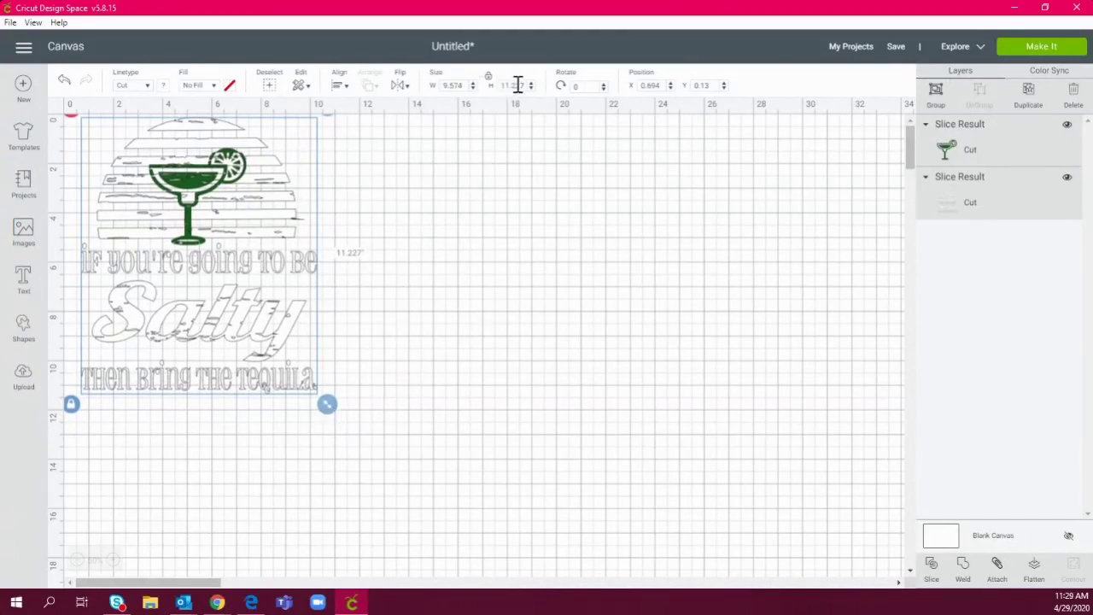
# Step: Send the design to mat preparation and turn on Mirror for both the white and green mats
pyautogui.click(1041, 46)
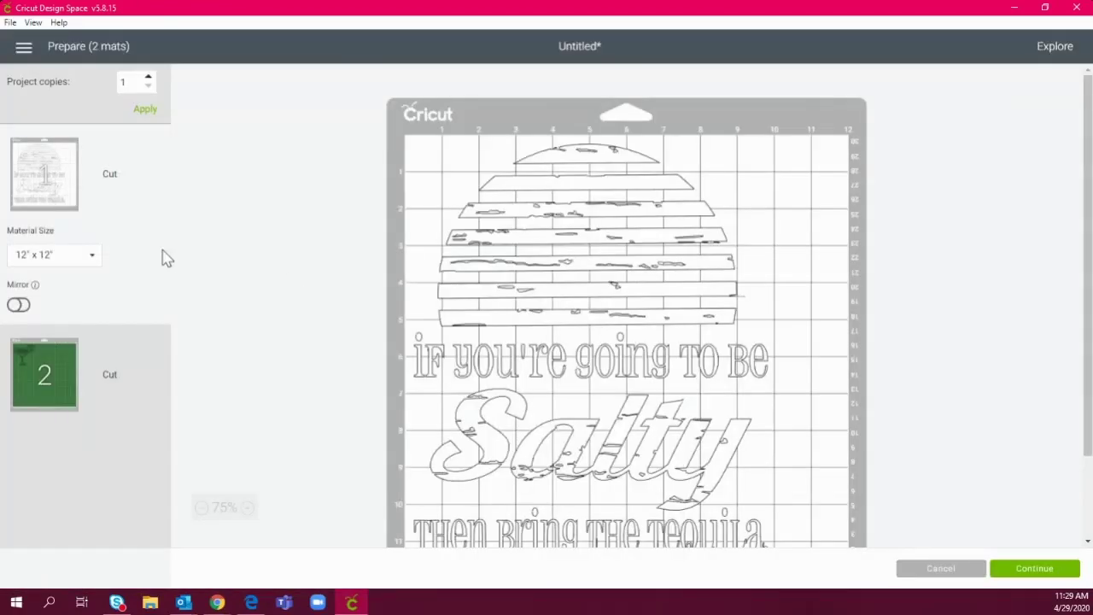
pyautogui.click(18, 305)
pyautogui.scroll(-2, 276, 320)
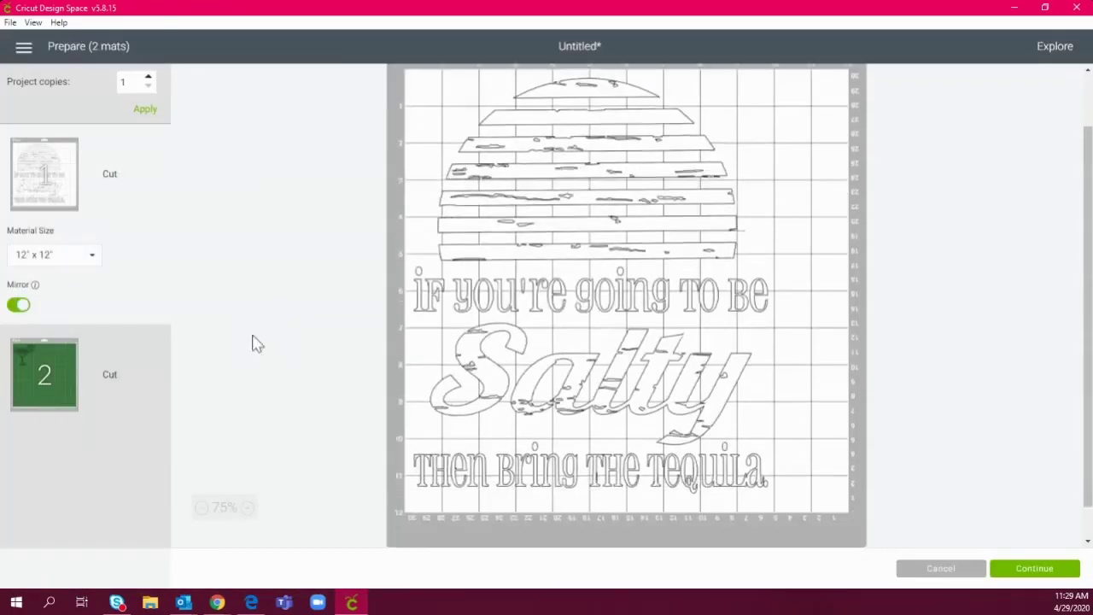
pyautogui.click(156, 408)
pyautogui.click(26, 409)
# Step: Review the mirrored artwork on the white mat and continue to the machine connection stage
pyautogui.click(128, 195)
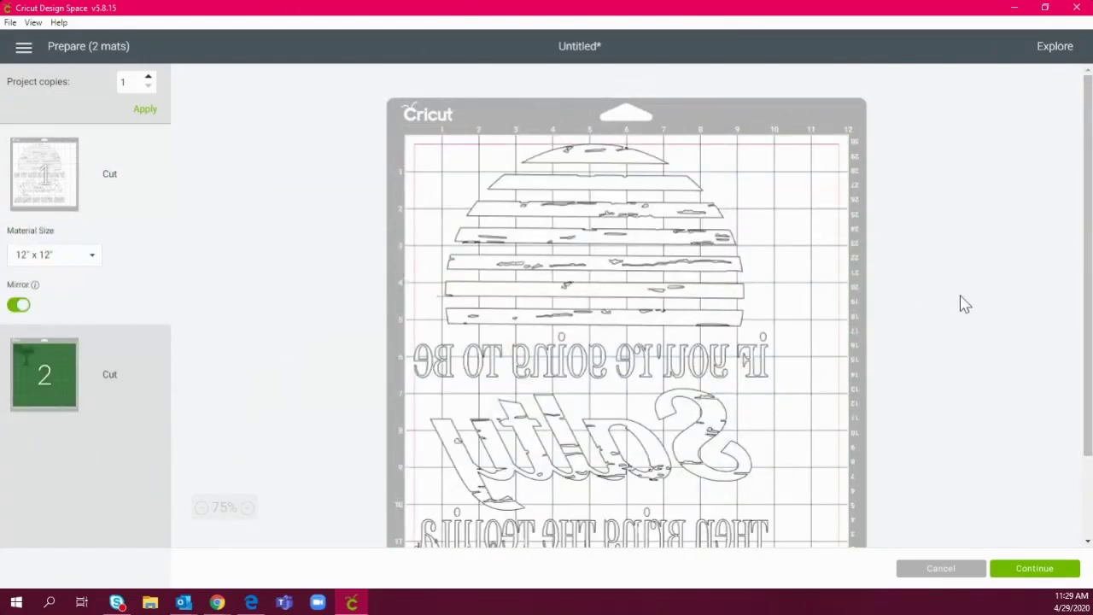
pyautogui.scroll(-2, 965, 301)
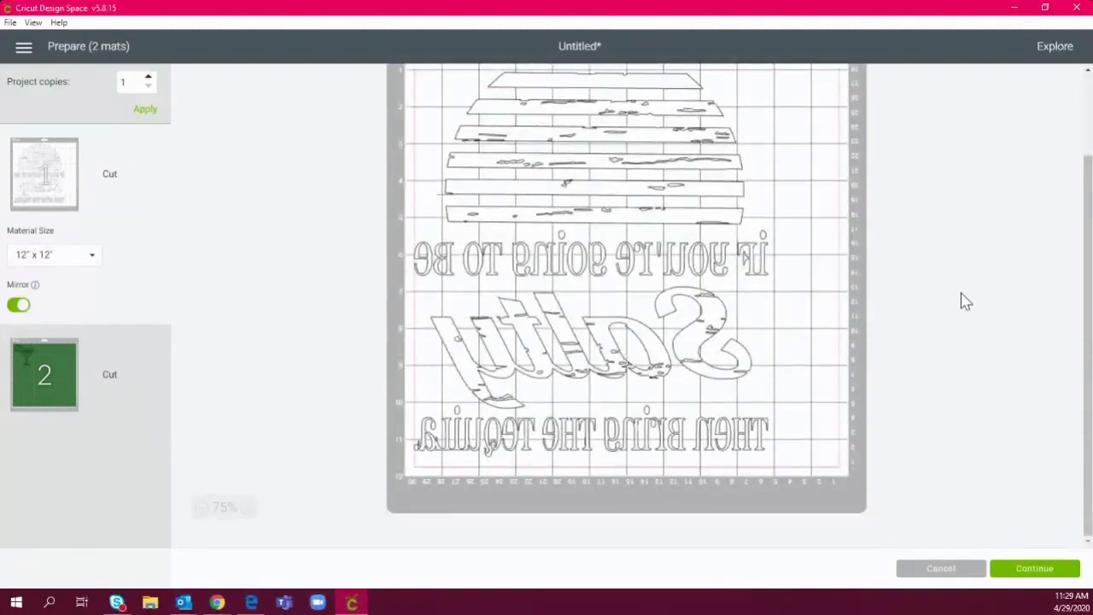
pyautogui.scroll(2, 931, 444)
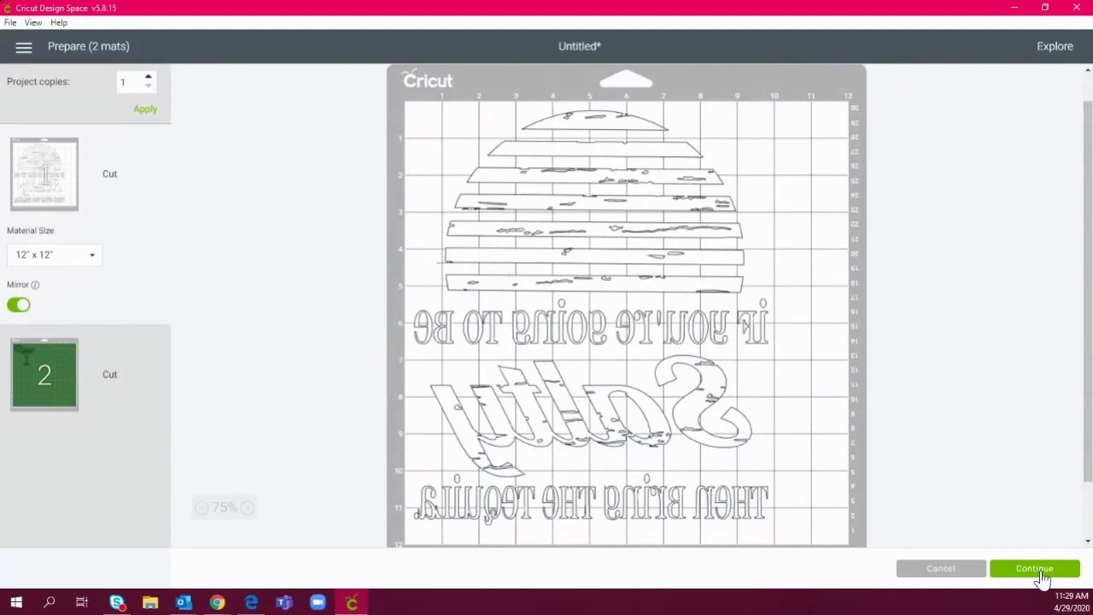
pyautogui.click(1036, 568)
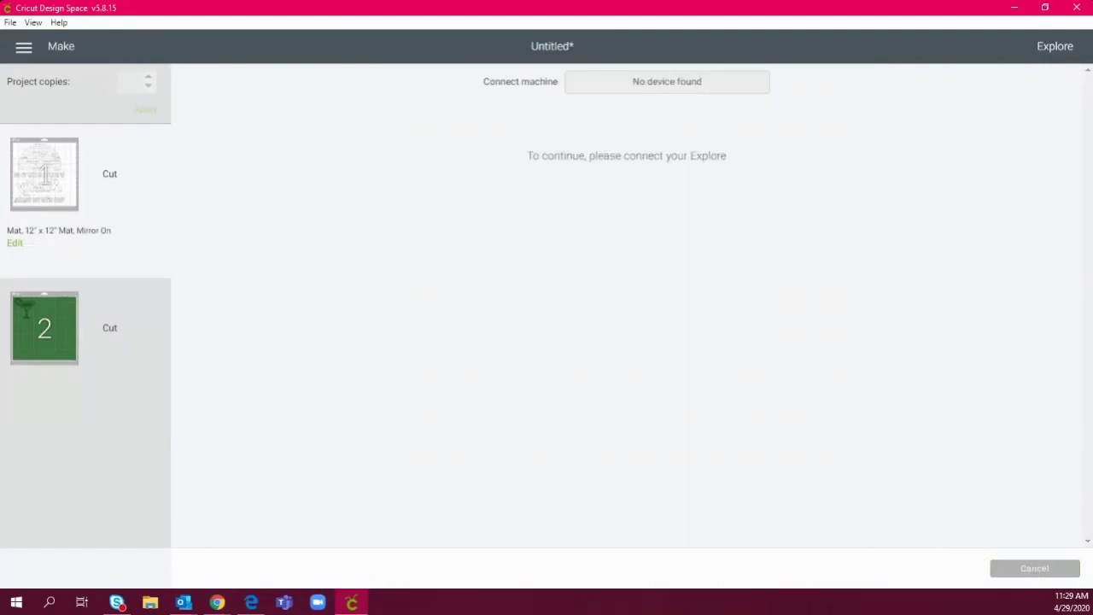
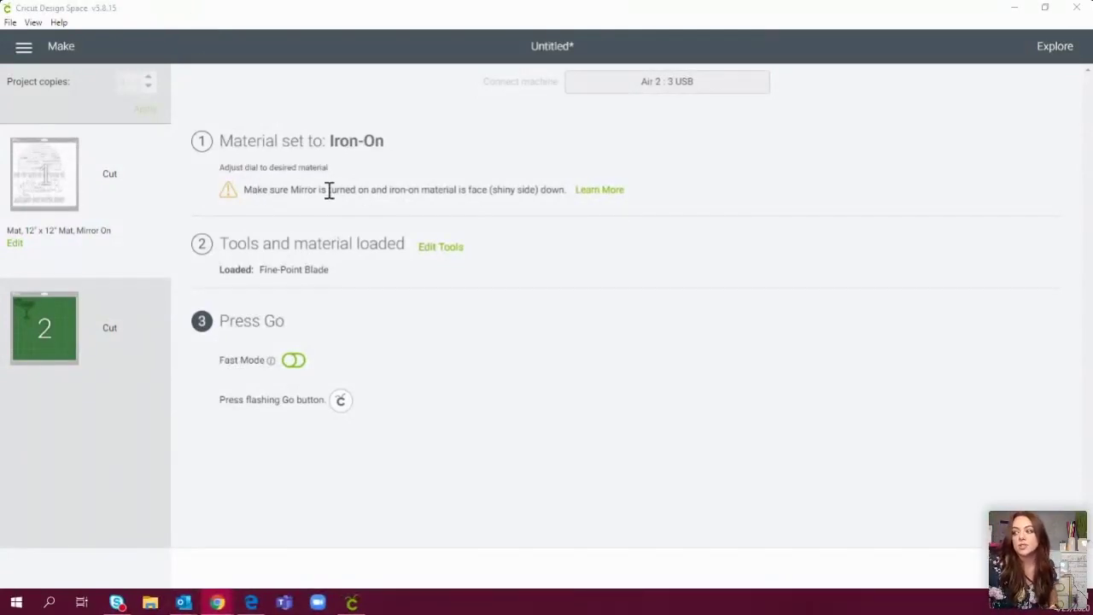
# Step: Check the material setting and the loaded blade, and turn on Fast Mode for the cut
pyautogui.moveTo(328, 141); pyautogui.dragTo(388, 141)
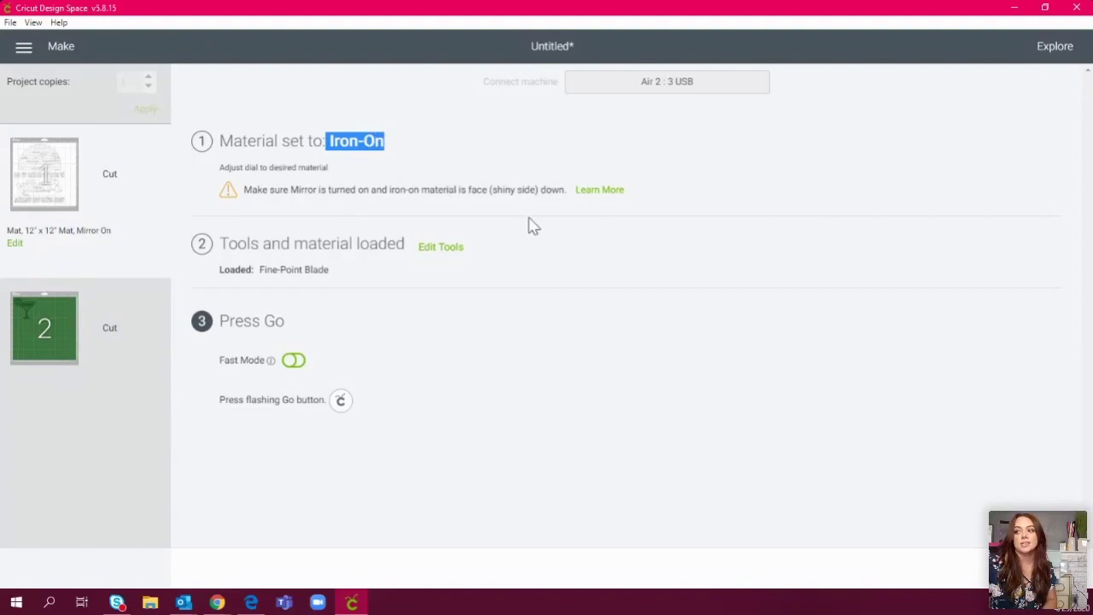
pyautogui.click(429, 165)
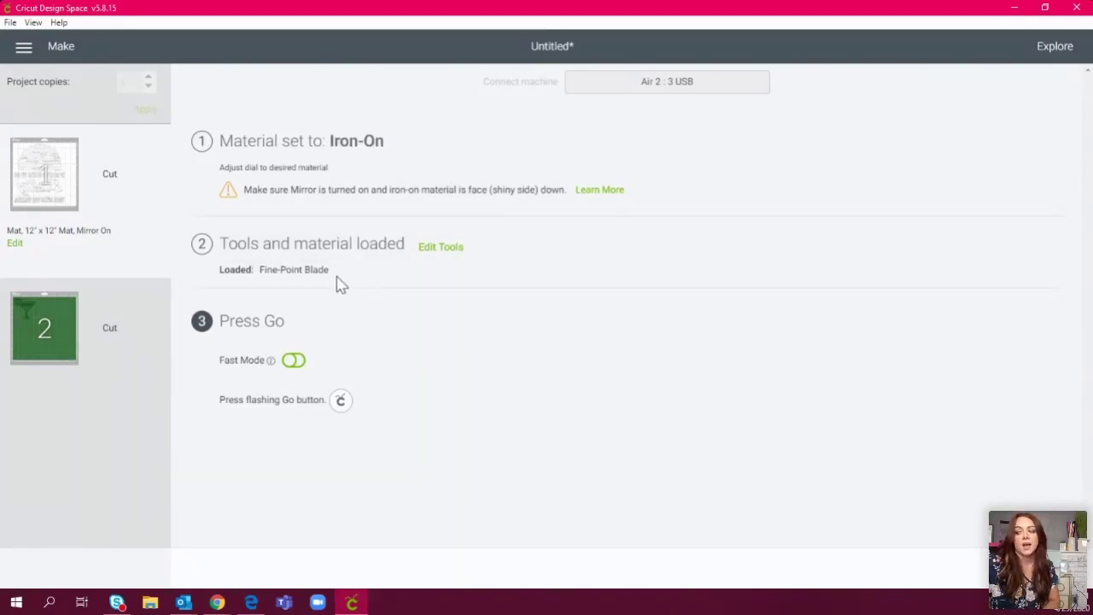
pyautogui.moveTo(262, 269); pyautogui.dragTo(322, 269)
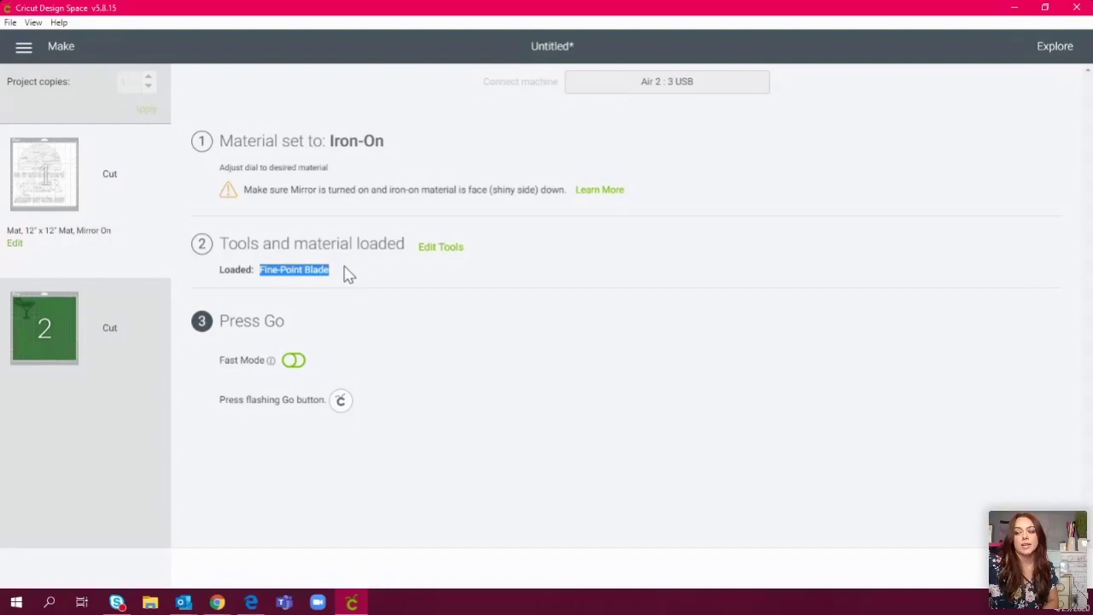
pyautogui.click(349, 273)
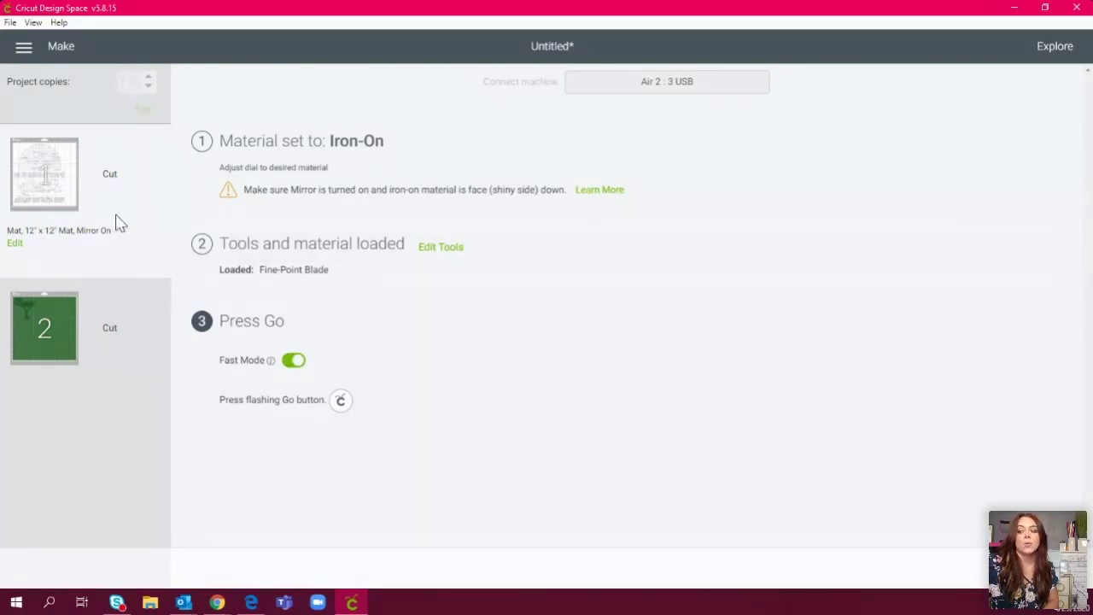
# Step: Check the mat size and Mirror setting of both the white and green mats
pyautogui.moveTo(49, 168)
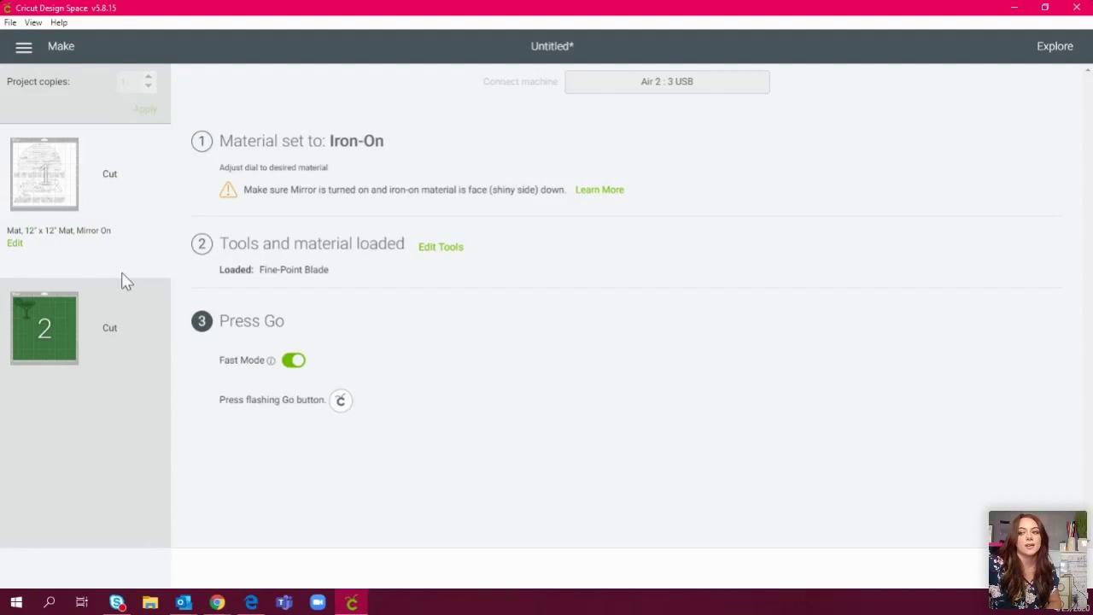
pyautogui.click(118, 368)
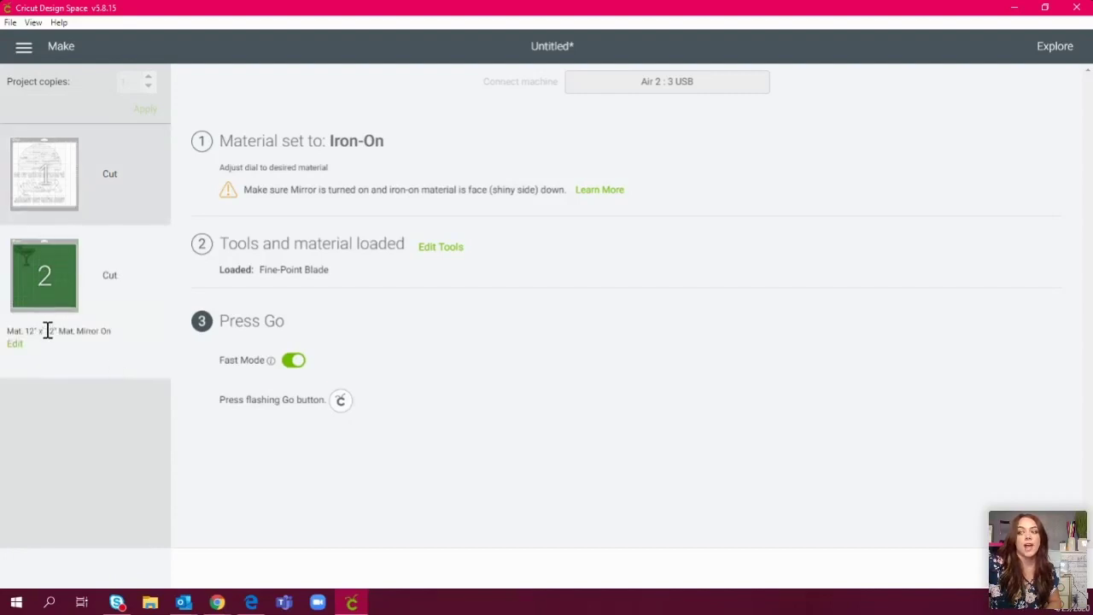
pyautogui.click(111, 203)
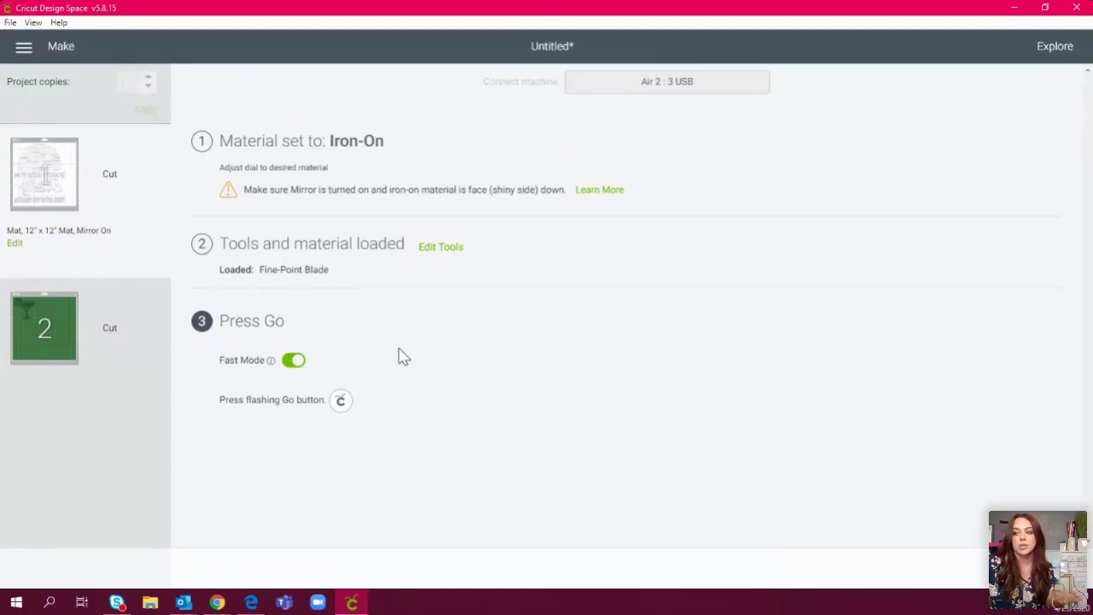
pyautogui.moveTo(75, 231); pyautogui.dragTo(112, 230)
pyautogui.click(612, 433)
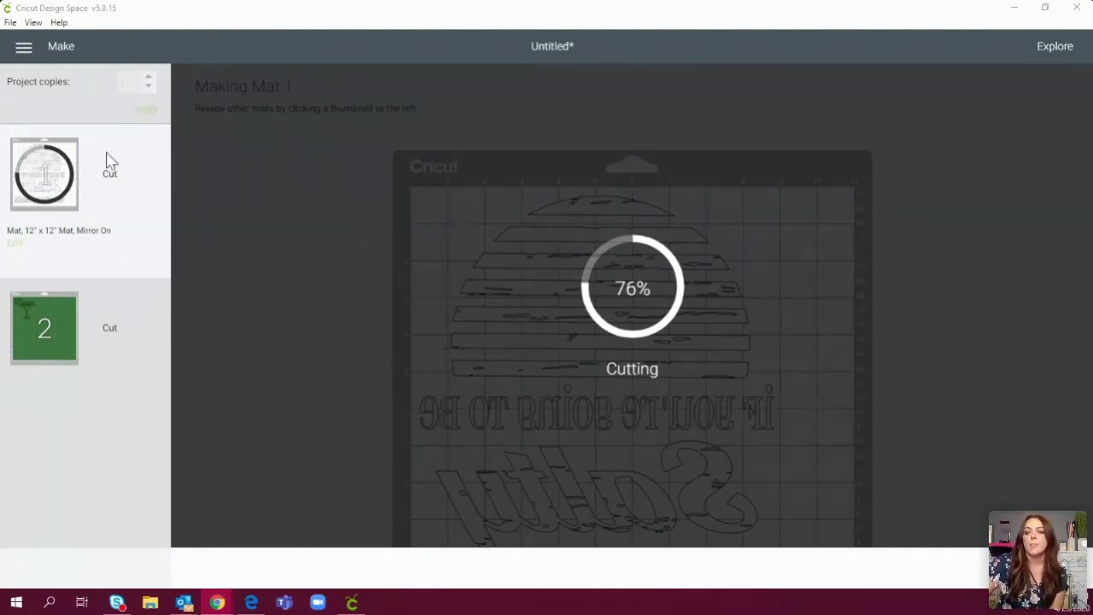
# Step: Switch to CadworxLive and clear the design area by deleting the margarita and the sun and text artwork
pyautogui.click(1015, 8)
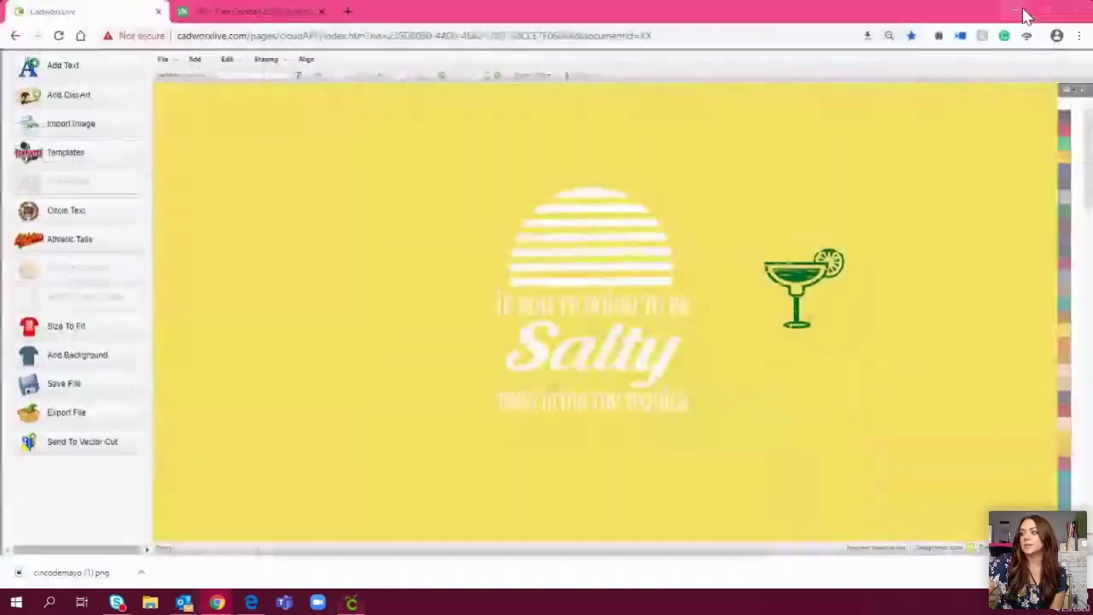
pyautogui.moveTo(881, 369); pyautogui.dragTo(756, 230)
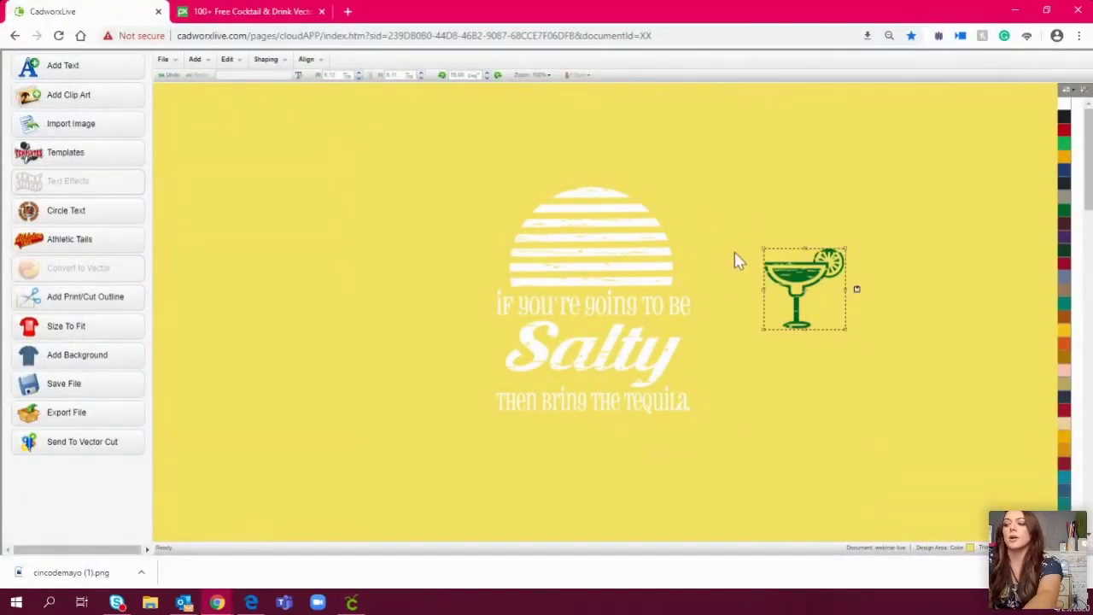
pyautogui.press('Delete')
pyautogui.moveTo(743, 466); pyautogui.dragTo(442, 142)
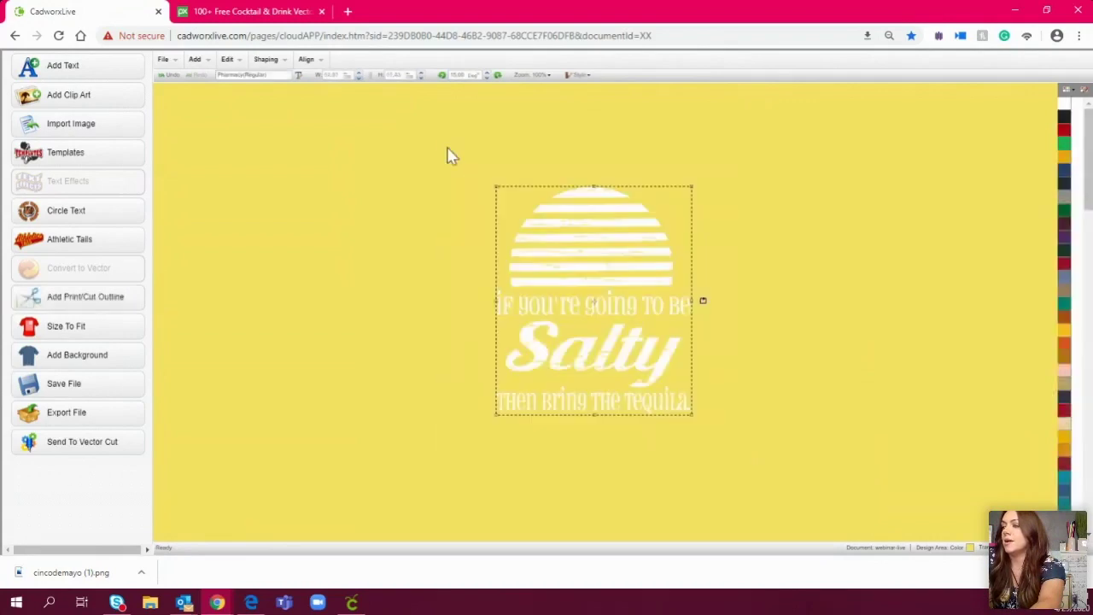
pyautogui.press('Delete')
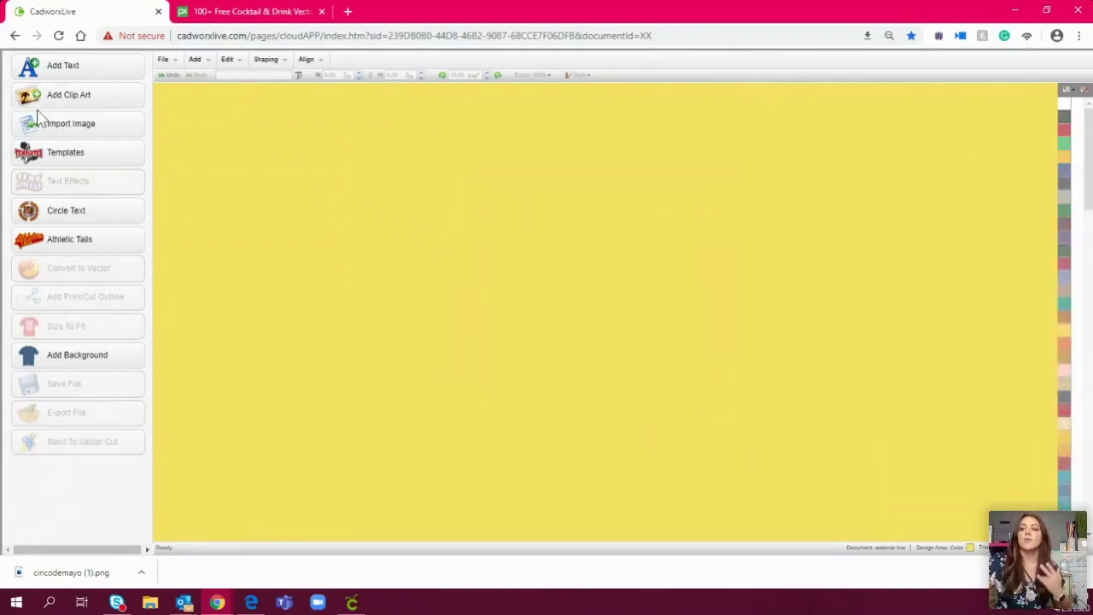
# Step: Load the purple and pink "Class of 2016" graduation template into the design area
pyautogui.click(67, 153)
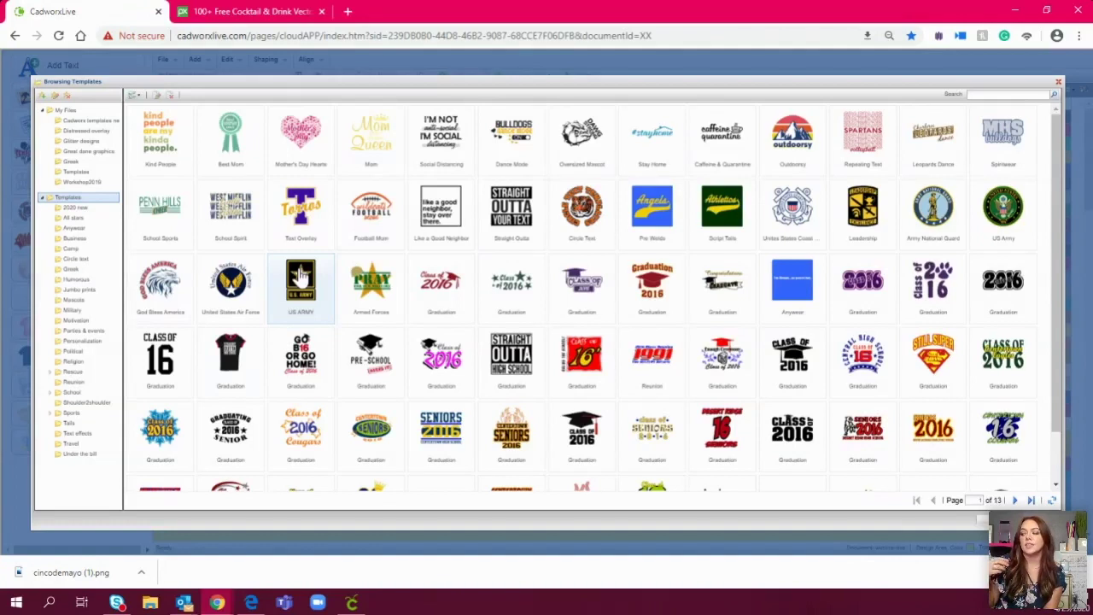
pyautogui.scroll(-1, 551, 321)
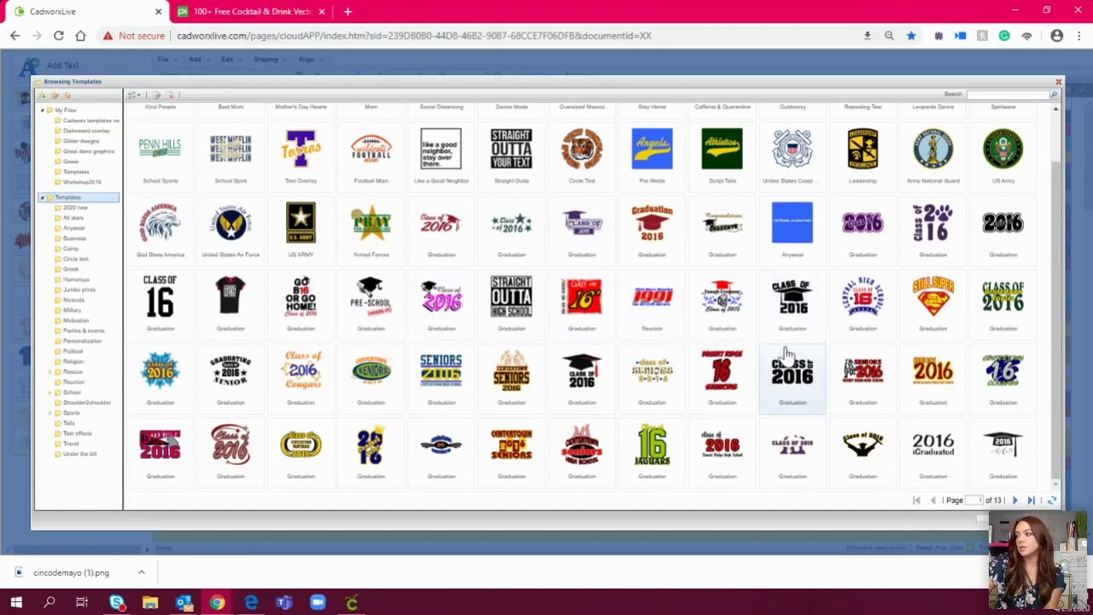
pyautogui.scroll(1, 787, 355)
pyautogui.doubleClick(854, 295)
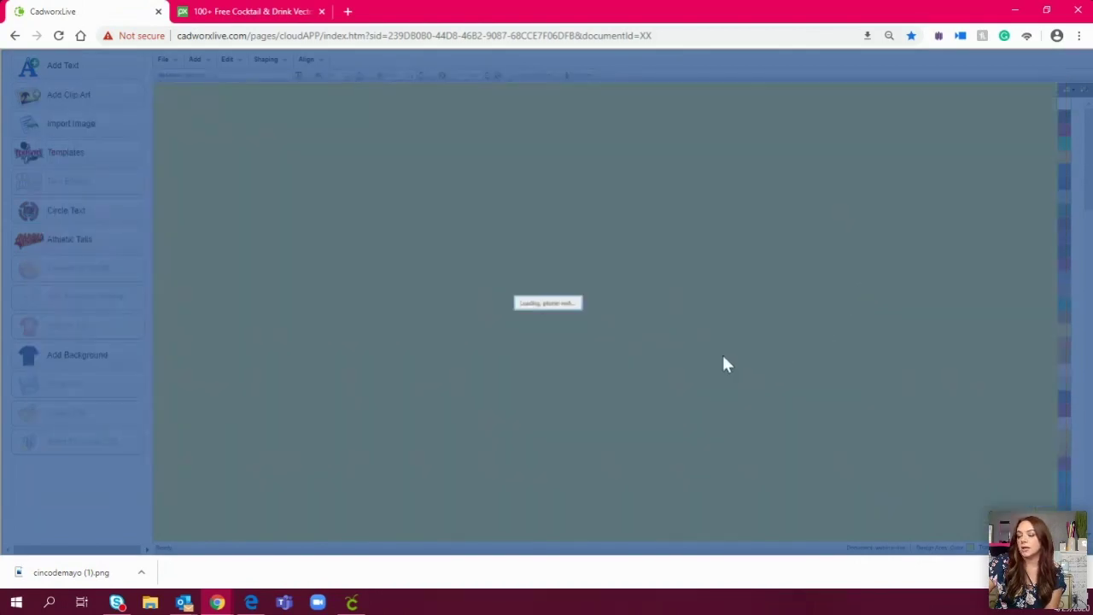
pyautogui.click(562, 318)
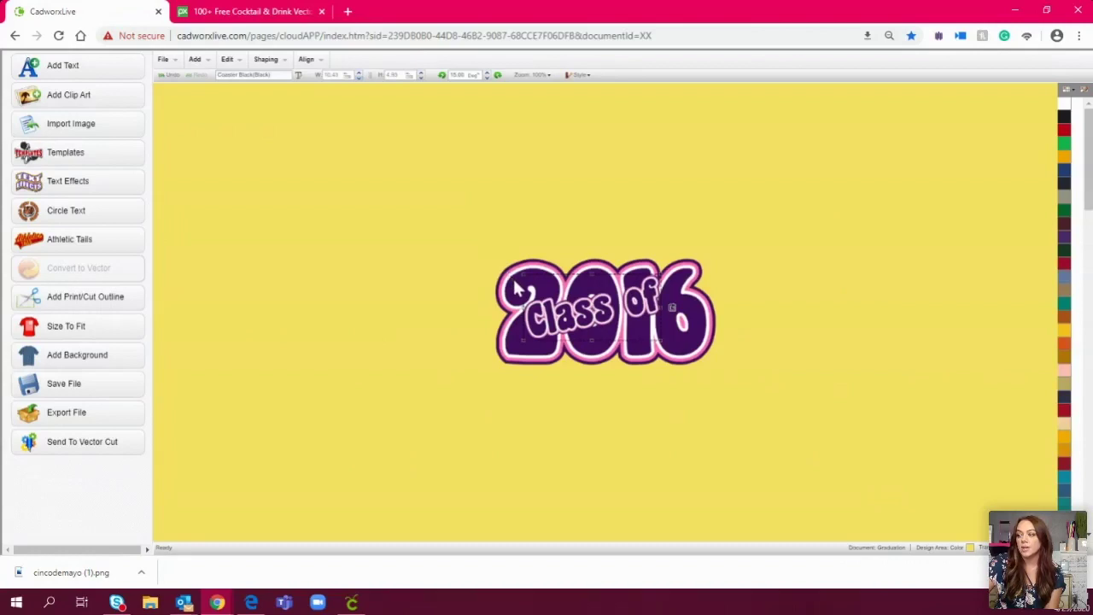
pyautogui.moveTo(599, 322); pyautogui.dragTo(601, 323)
# Step: Open the "2016" text for editing and remove its outermost purple contour effect
pyautogui.click(706, 346)
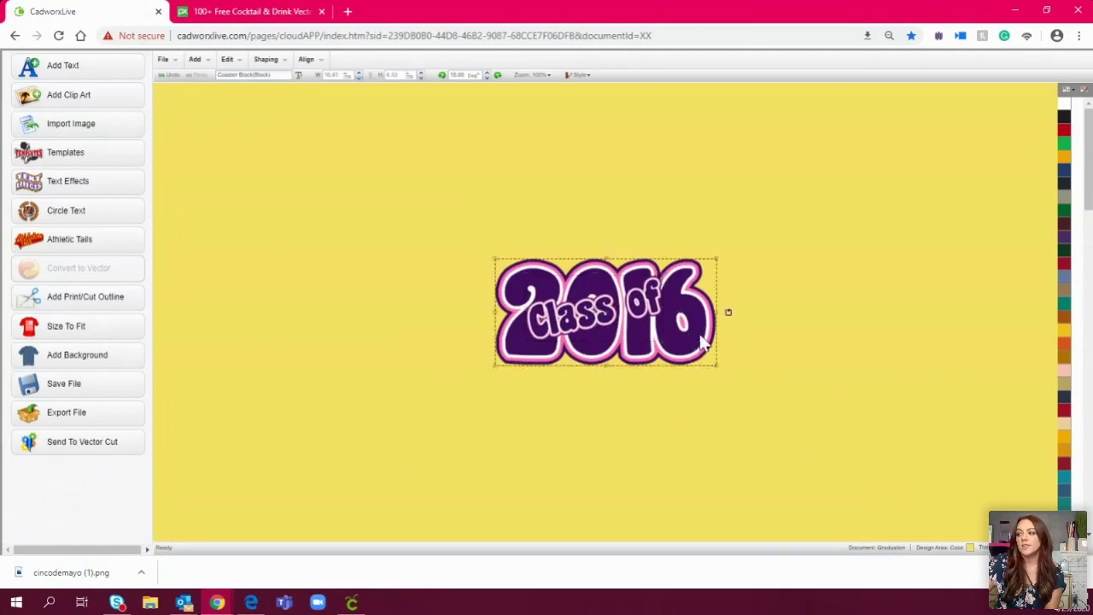
pyautogui.doubleClick(610, 344)
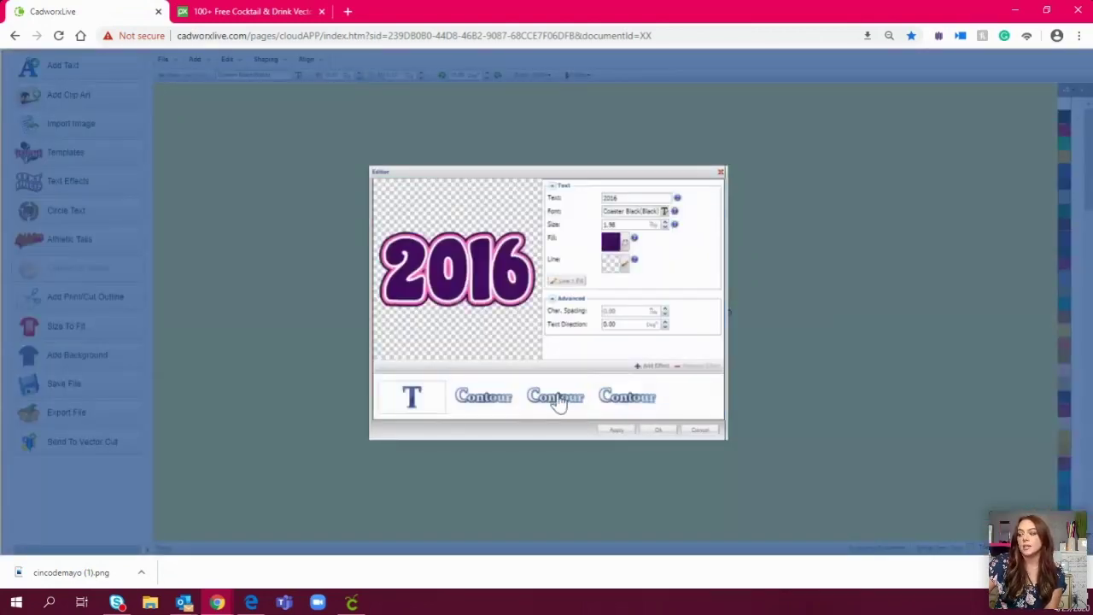
pyautogui.click(633, 403)
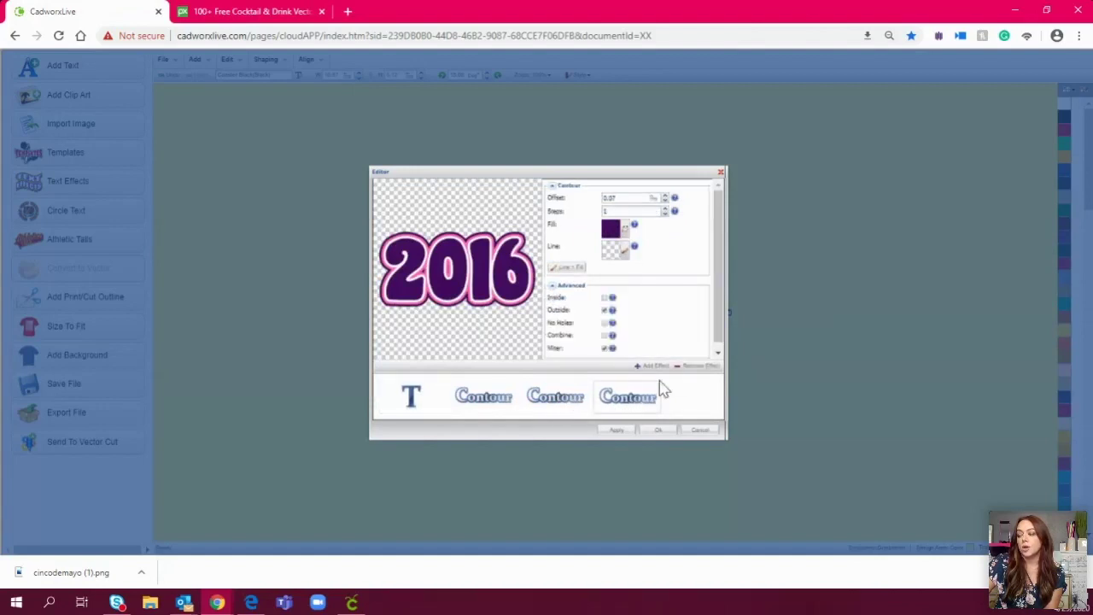
pyautogui.click(694, 367)
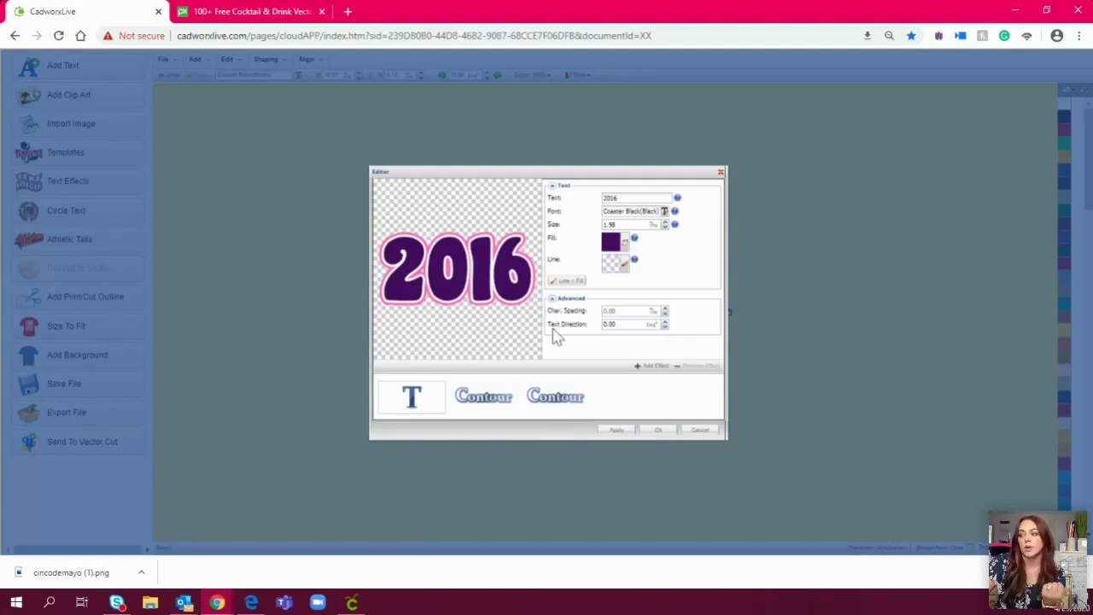
# Step: Fill the "2016" text with the leopard print texture
pyautogui.click(626, 245)
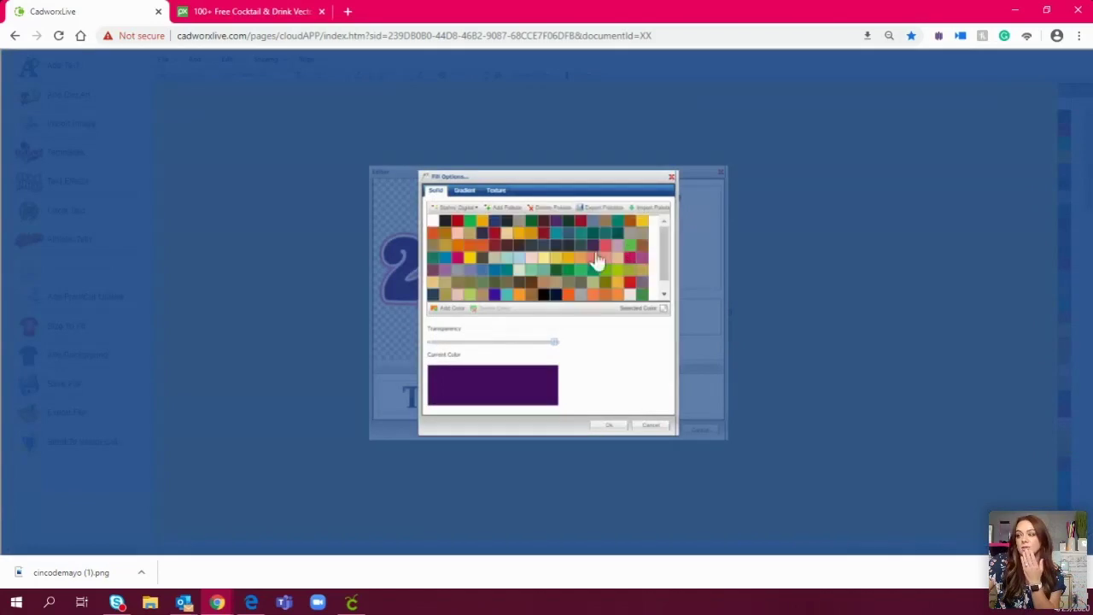
pyautogui.click(498, 192)
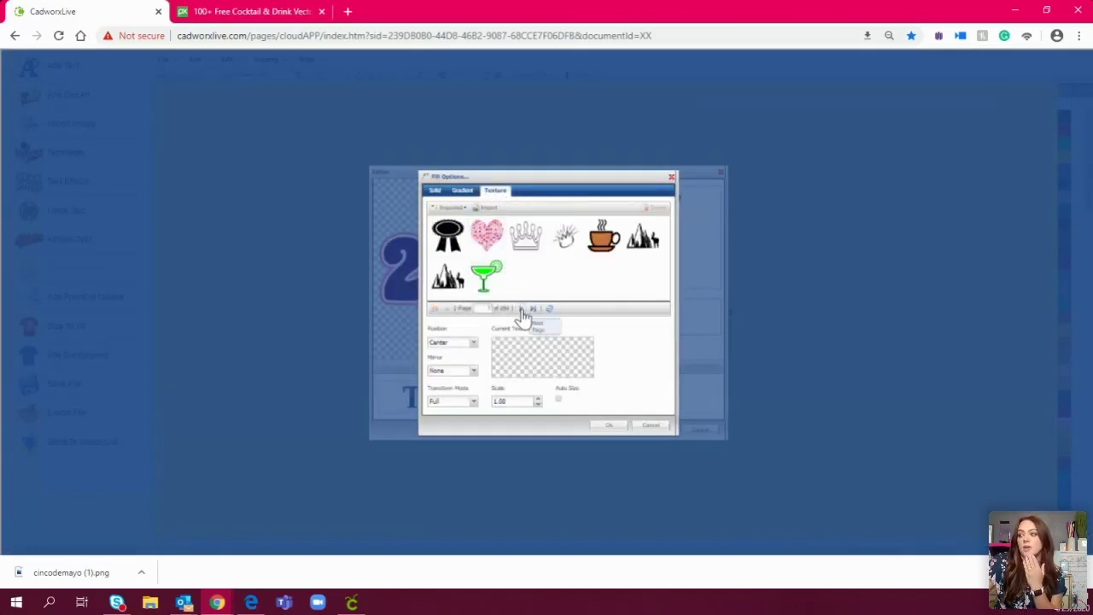
pyautogui.click(521, 309)
pyautogui.doubleClick(493, 243)
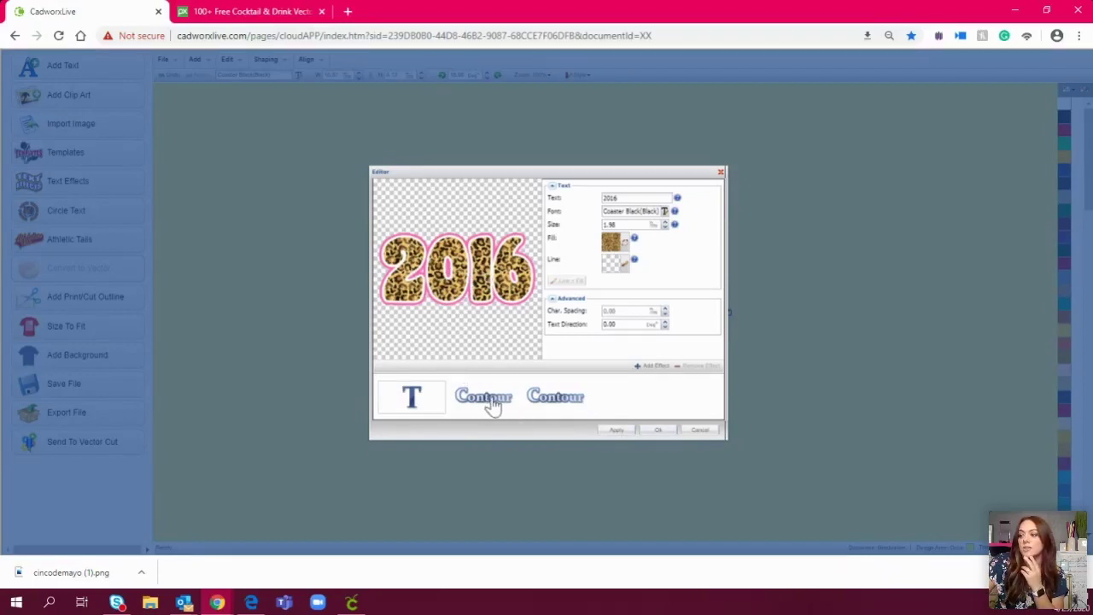
# Step: Change the fill of the pink outer contour to solid black and apply the edits to the "2016" text
pyautogui.click(554, 398)
pyautogui.click(626, 241)
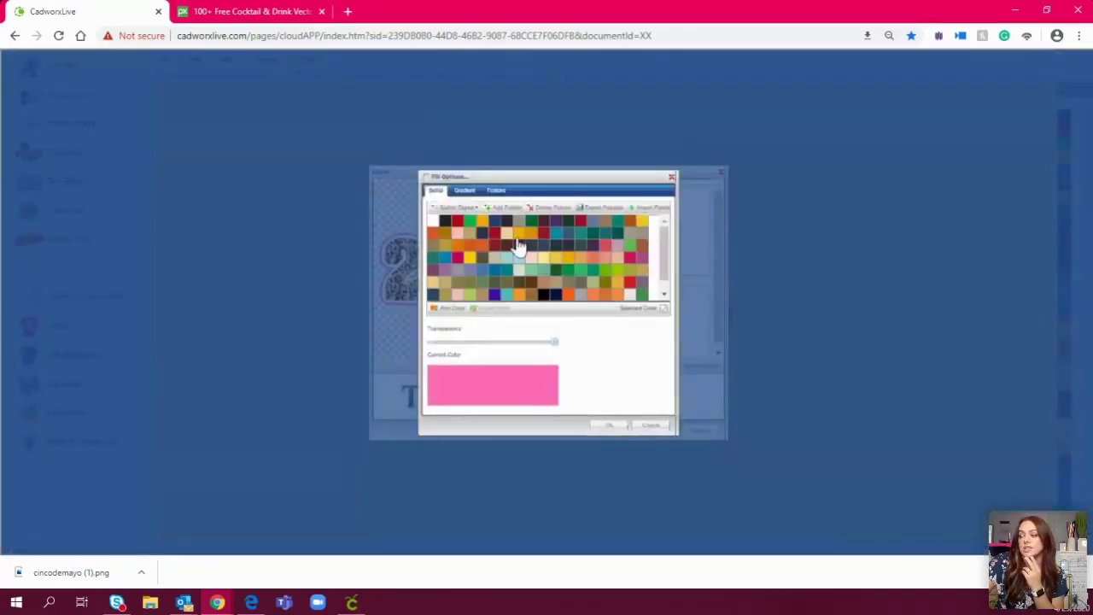
pyautogui.click(445, 222)
pyautogui.click(612, 425)
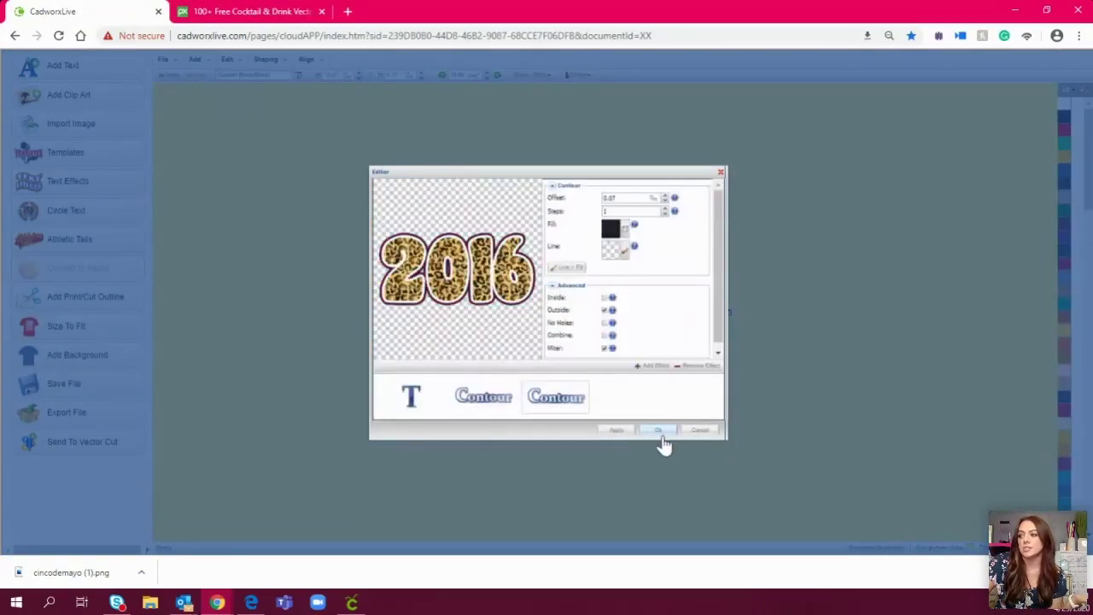
pyautogui.click(658, 432)
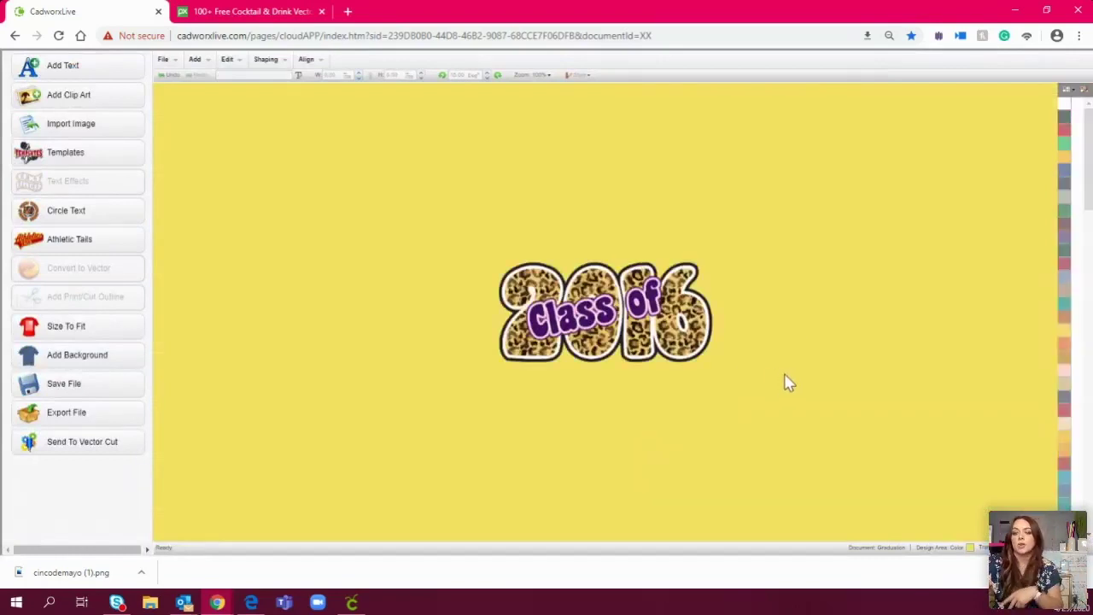
# Step: Move the "Class of" text above the leopard numbers and change the year text to 2020
pyautogui.click(602, 316)
pyautogui.moveTo(603, 316); pyautogui.dragTo(619, 236)
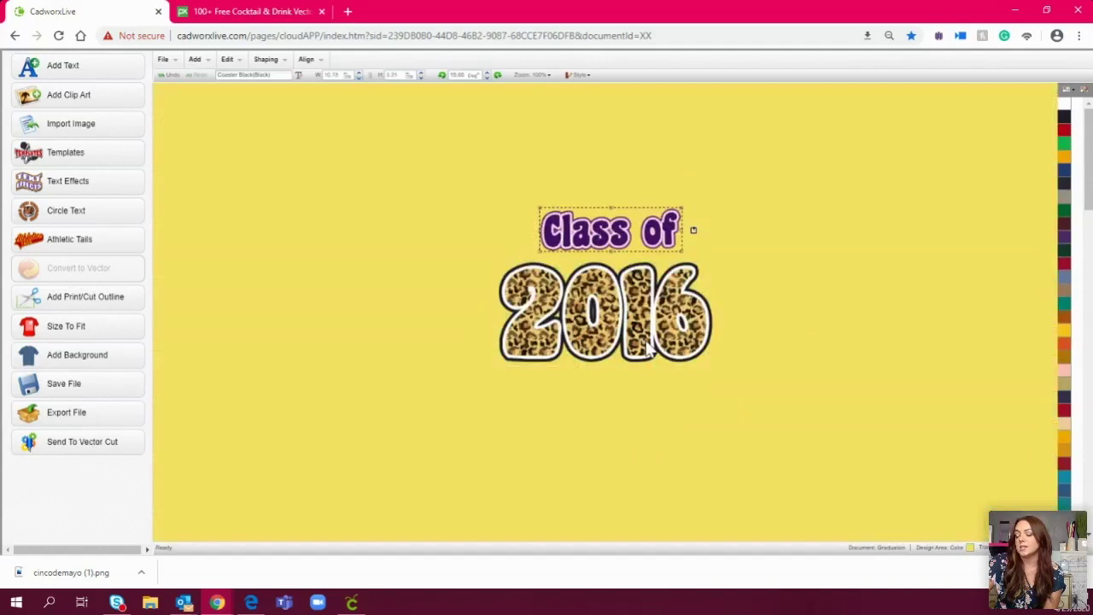
pyautogui.doubleClick(641, 298)
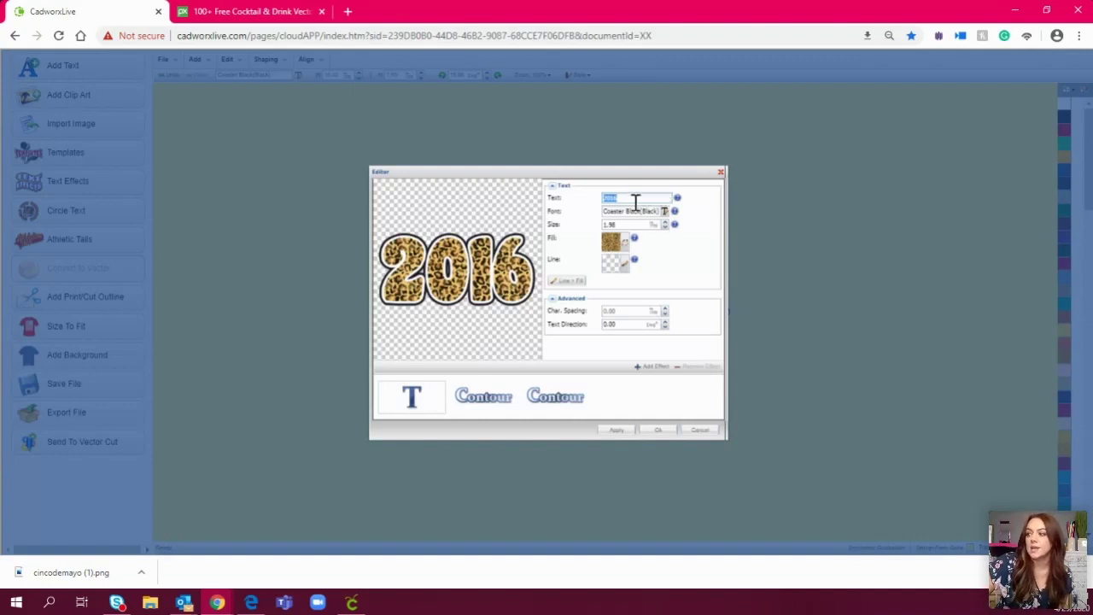
pyautogui.click(635, 199)
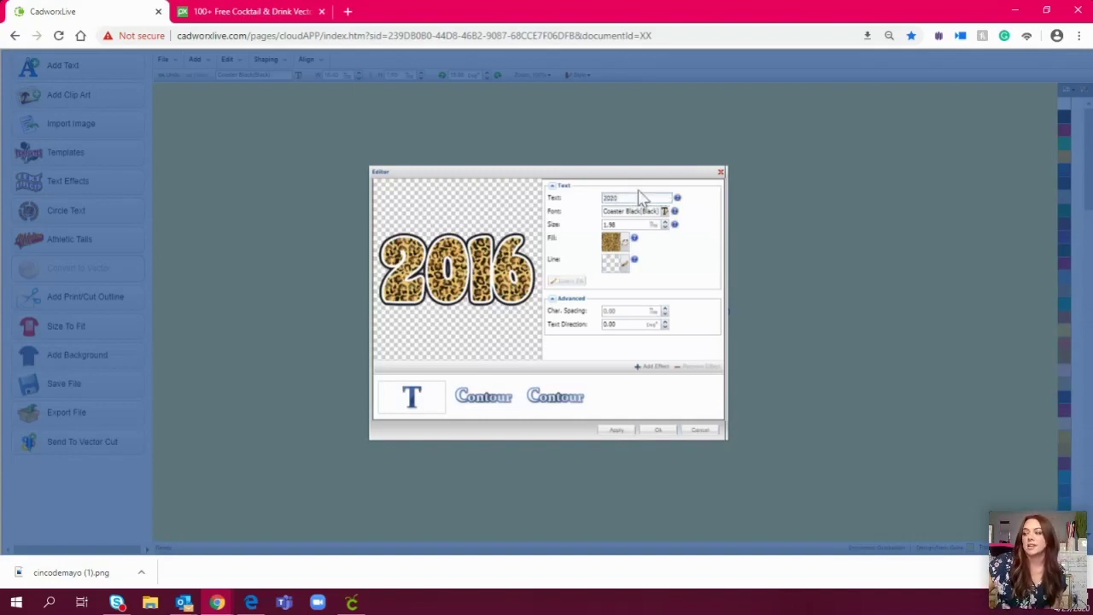
pyautogui.click(619, 375)
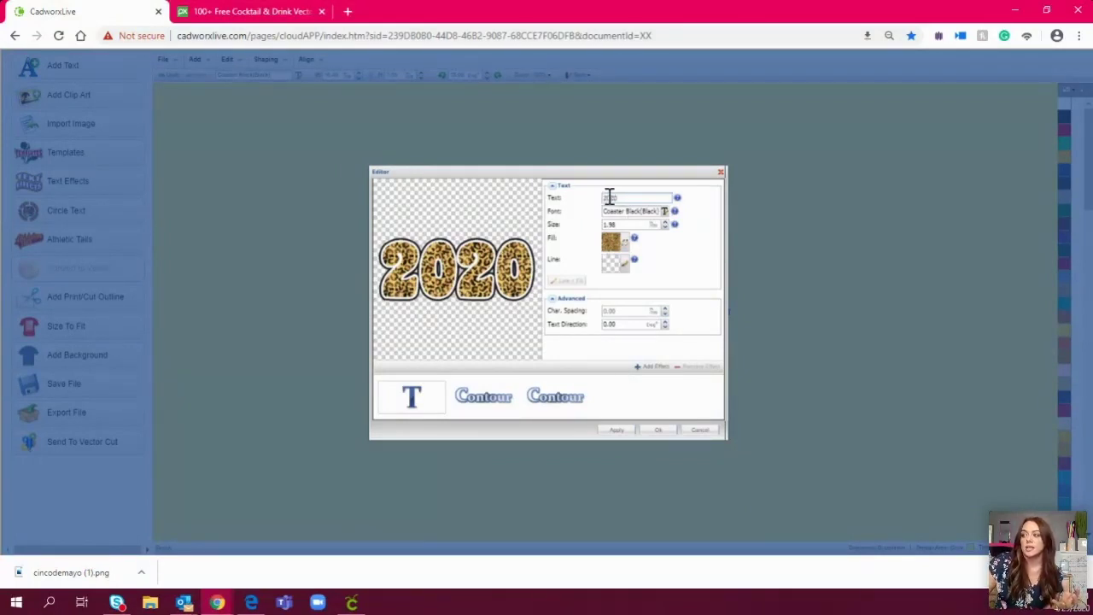
pyautogui.click(662, 432)
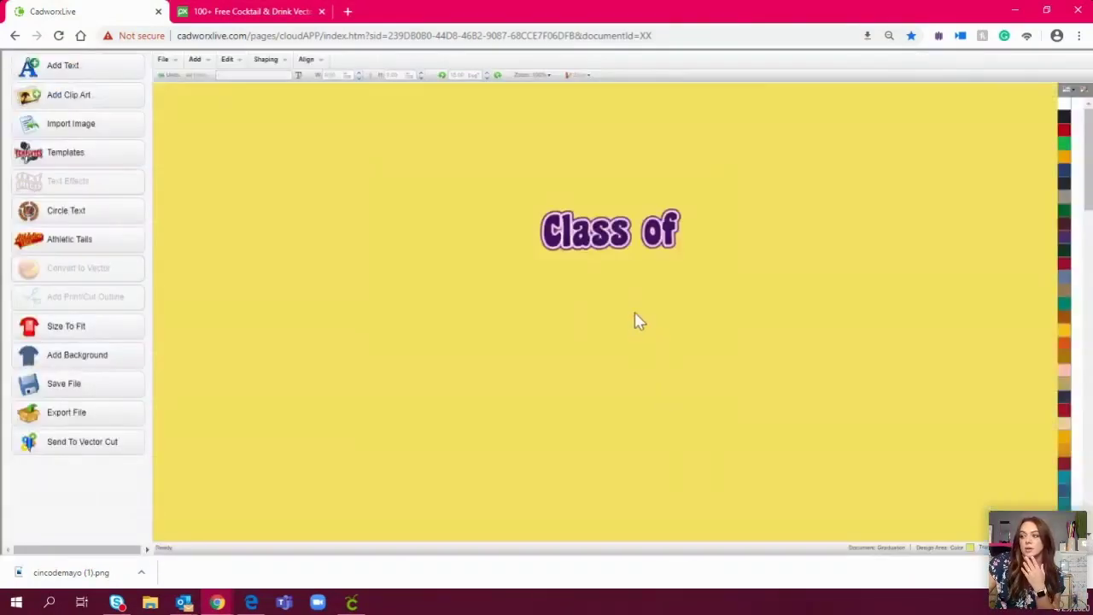
pyautogui.click(963, 420)
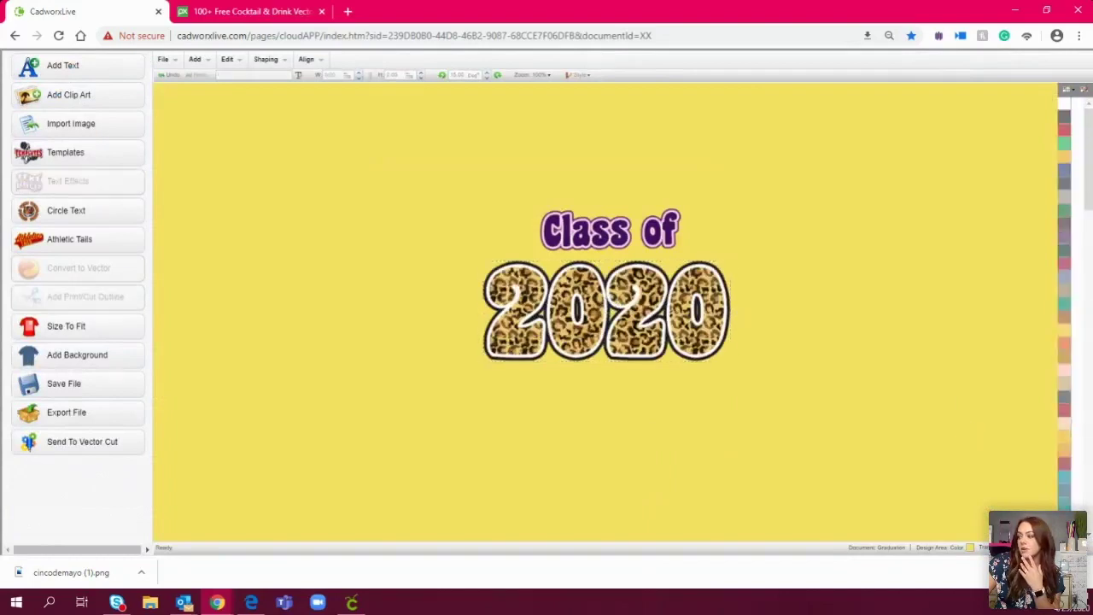
# Step: Change the design area background color to light gray C0C0C0
pyautogui.click(970, 547)
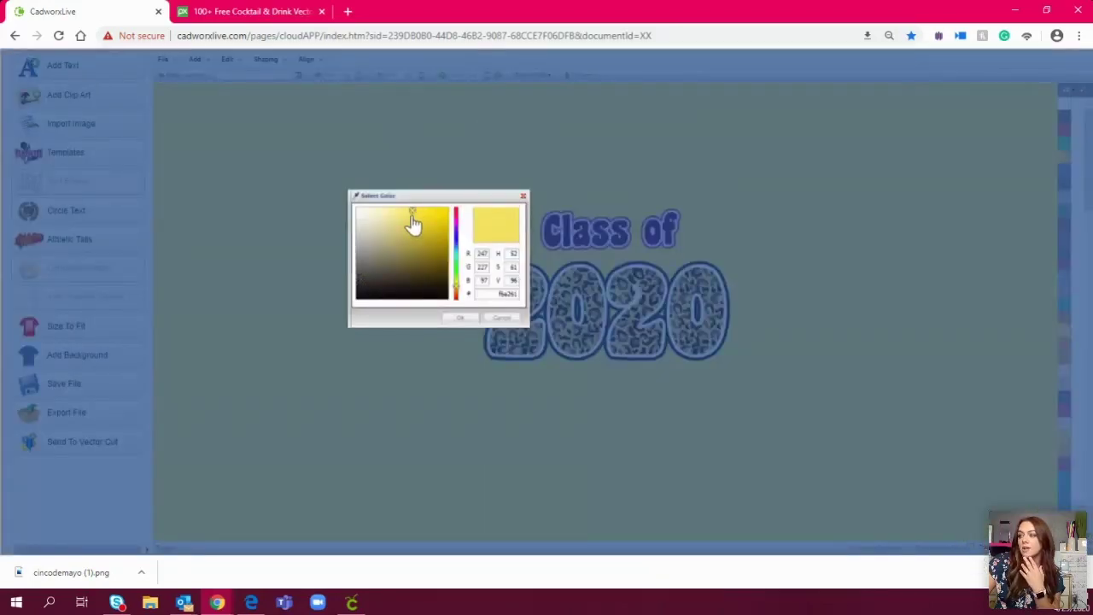
pyautogui.moveTo(412, 221)
pyautogui.mouseDown()
pyautogui.moveTo(358, 247)
pyautogui.moveTo(356, 235)
pyautogui.mouseUp()
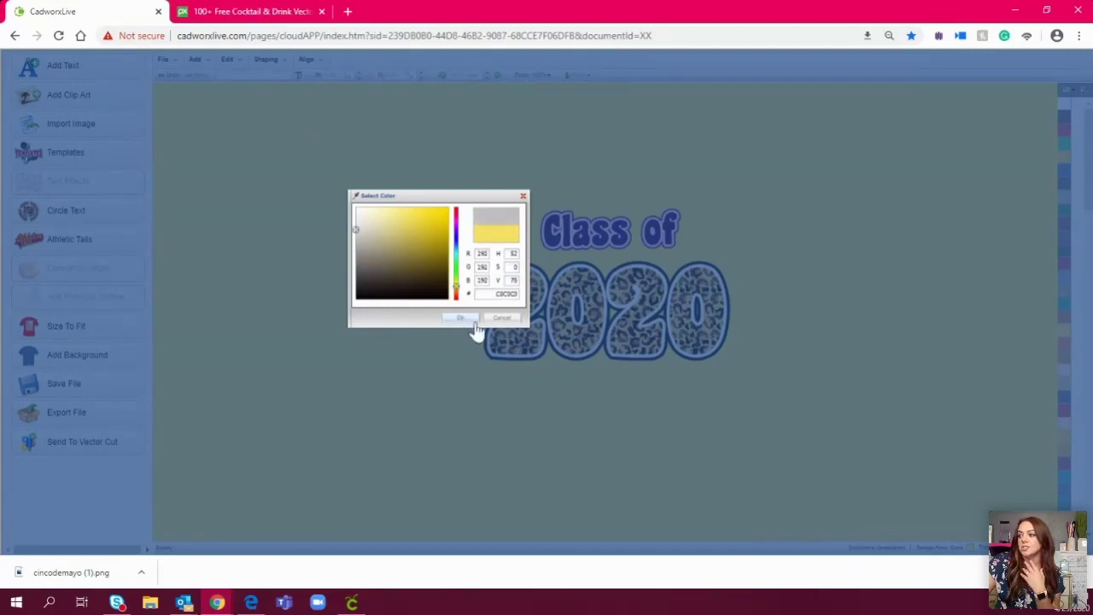
pyautogui.click(462, 318)
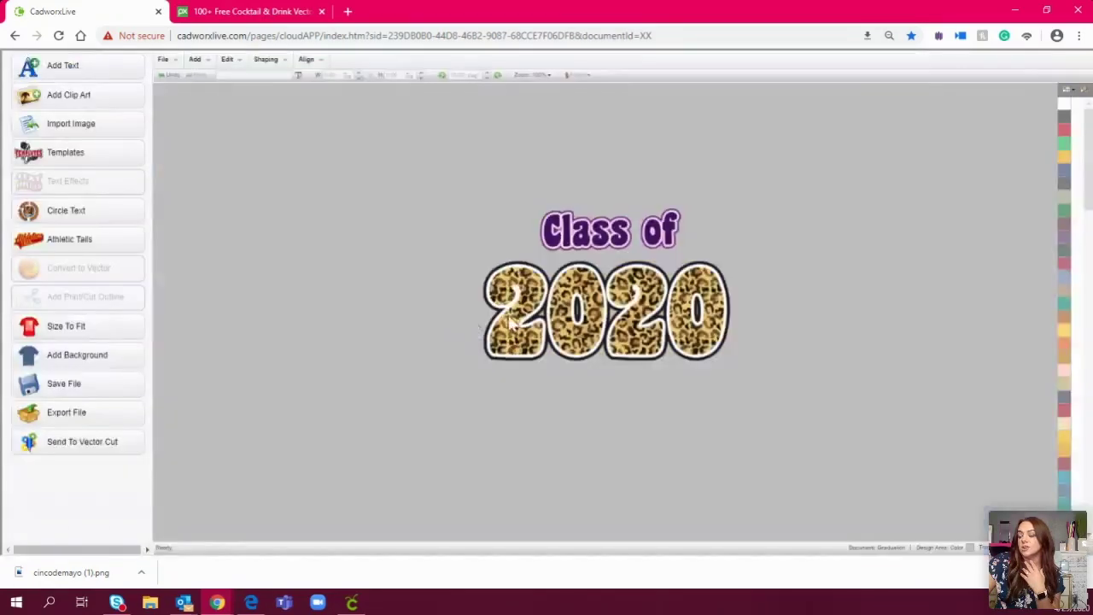
# Step: Delete the purple "Class of" text and add new "class of" text in the Albret(Regular) script font from My Fonts
pyautogui.click(630, 236)
pyautogui.press('Delete')
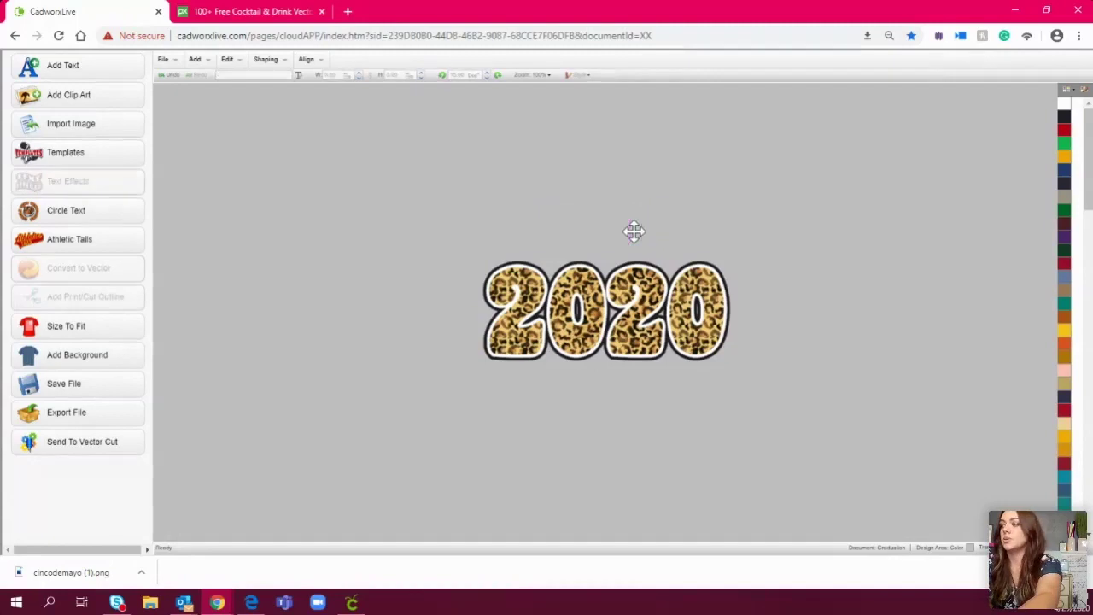
pyautogui.click(98, 68)
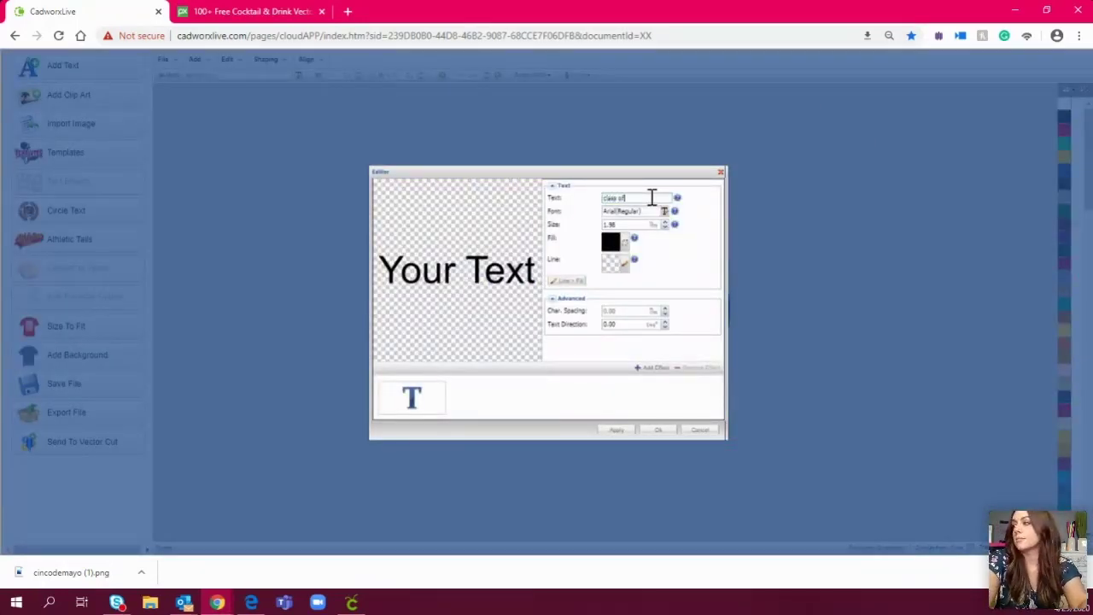
pyautogui.click(664, 211)
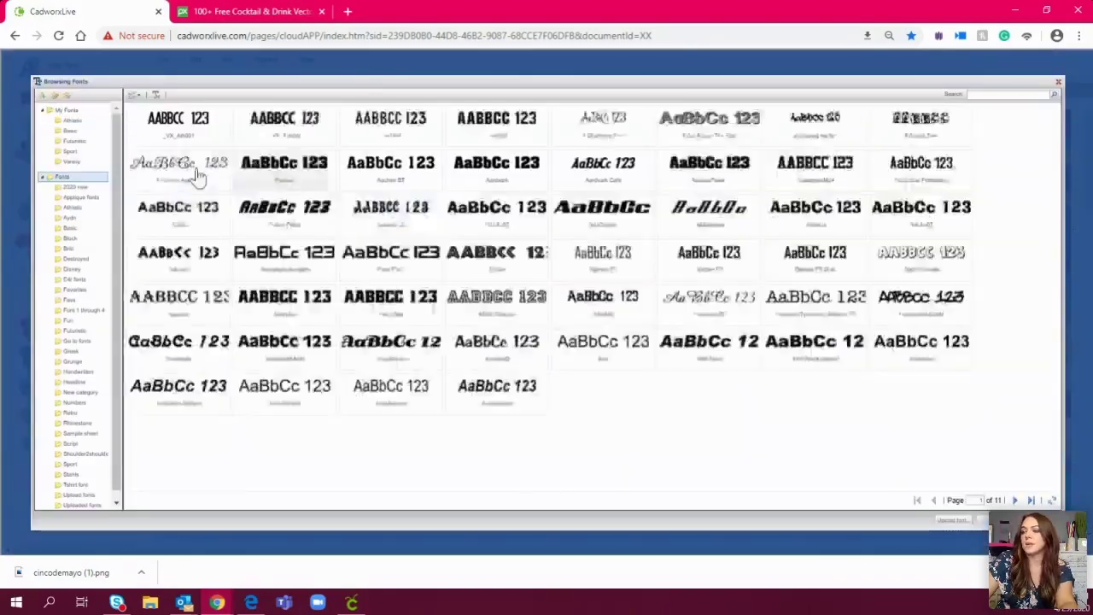
pyautogui.click(86, 186)
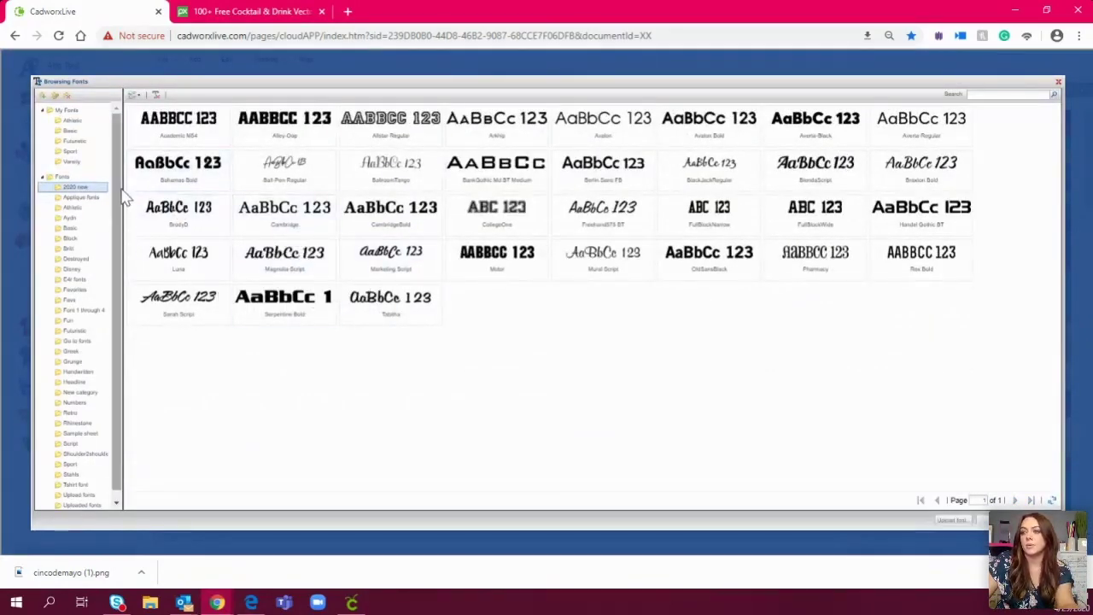
pyautogui.click(82, 112)
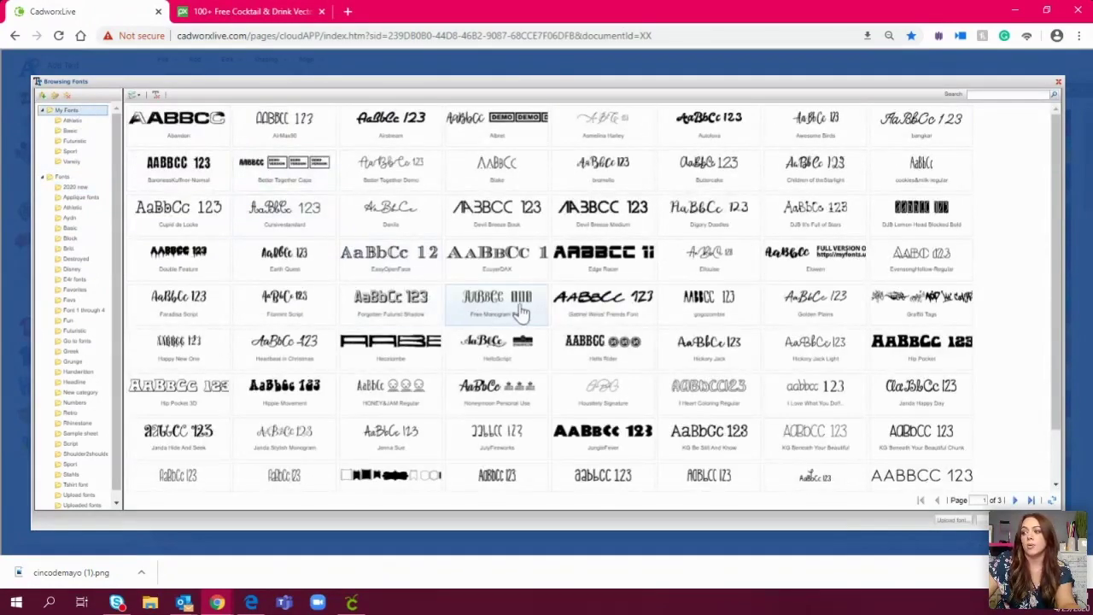
pyautogui.scroll(-1, 512, 312)
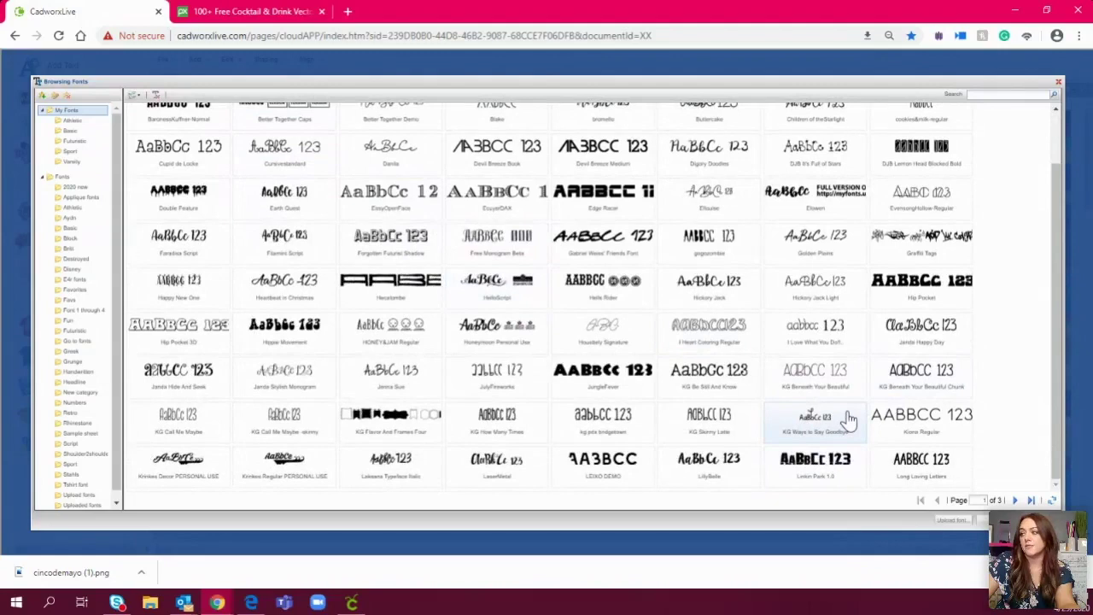
pyautogui.scroll(1, 844, 416)
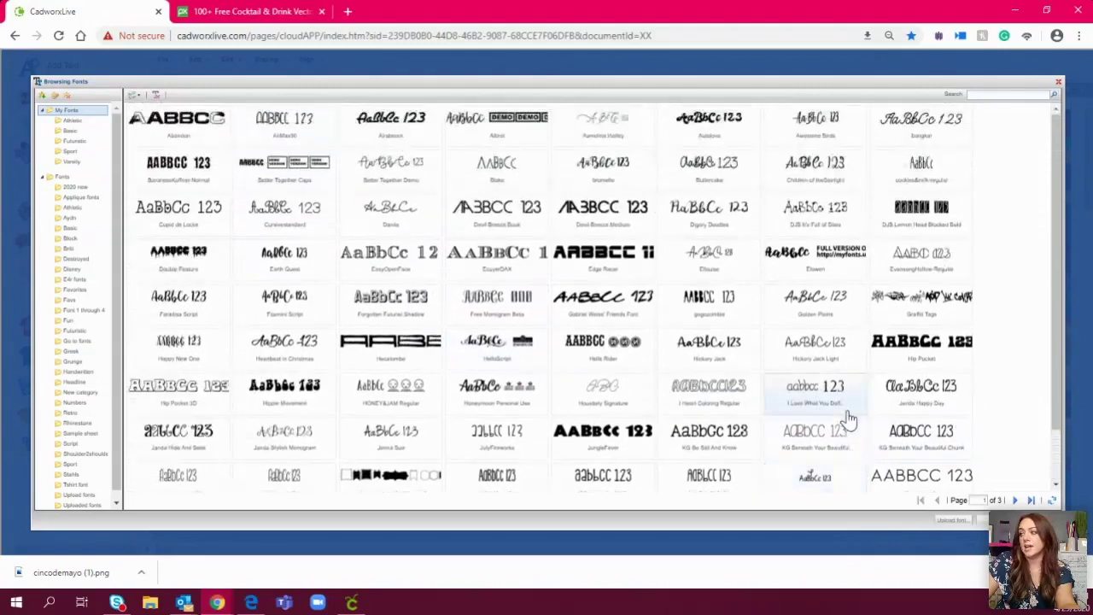
pyautogui.doubleClick(484, 138)
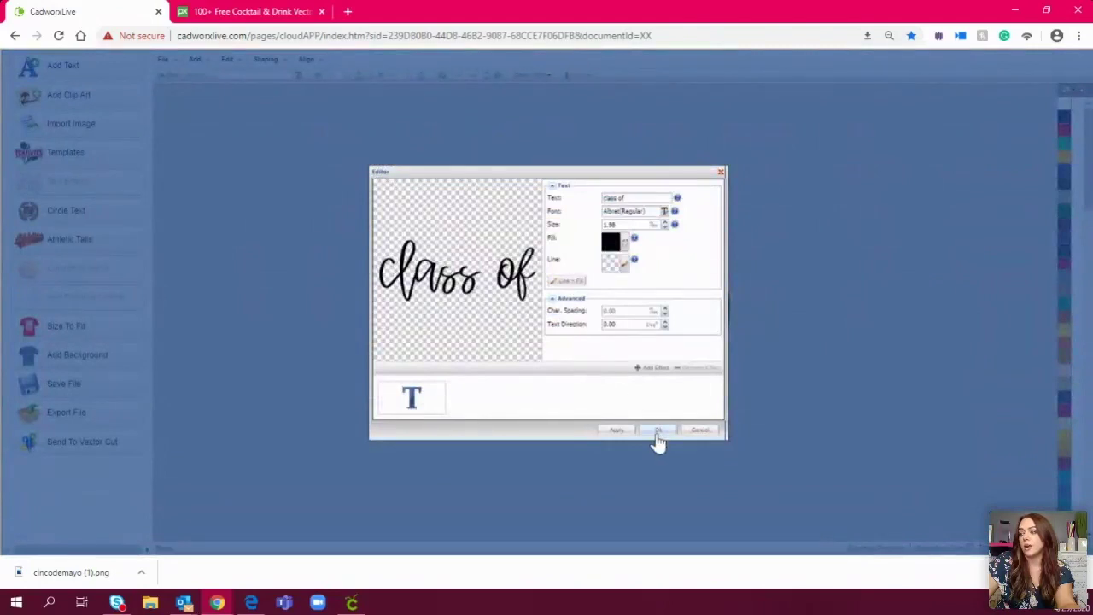
pyautogui.click(658, 431)
# Step: Position the script "class of" text just above the 2020 numbers and color it white
pyautogui.moveTo(608, 309); pyautogui.dragTo(598, 246)
pyautogui.click(1063, 107)
pyautogui.click(786, 293)
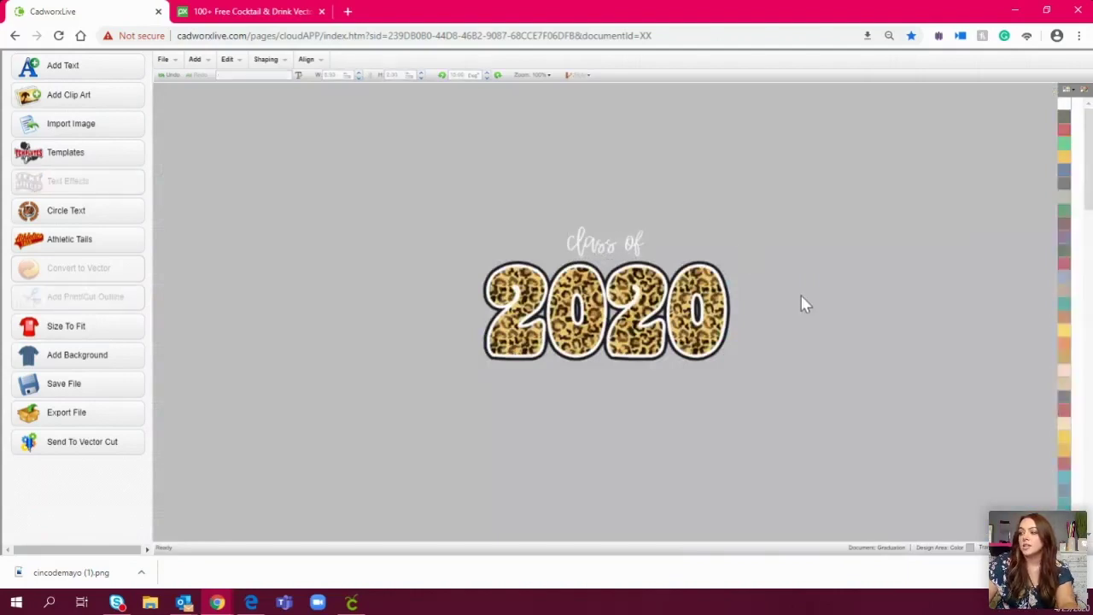